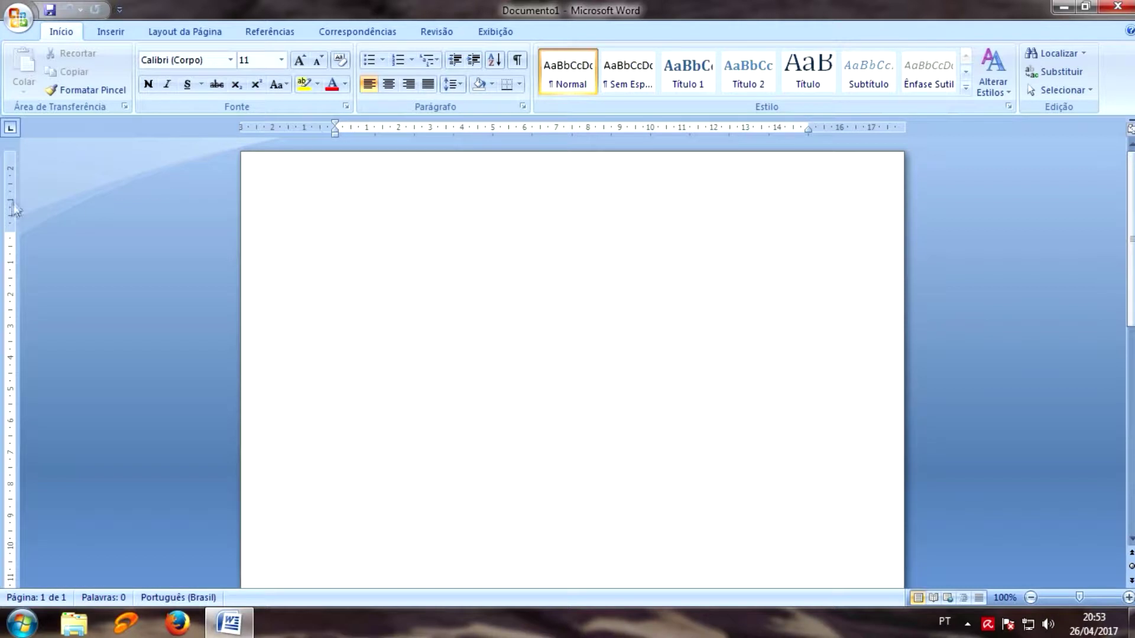
Toggle the display of the rulers off and on, leaving them shown.
click(493, 35)
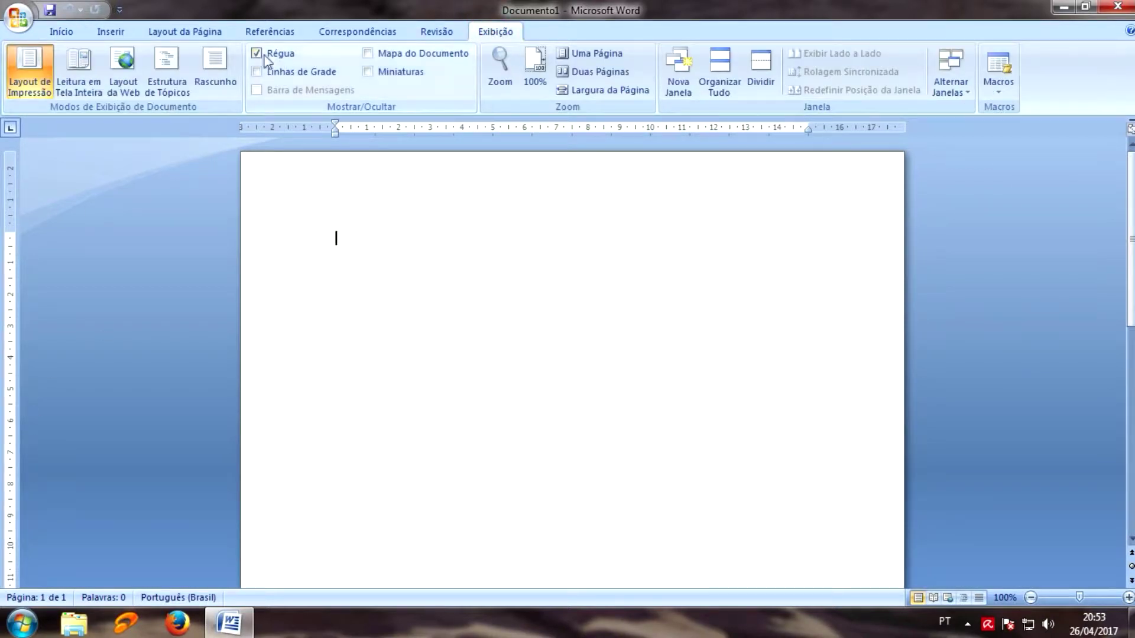
click(256, 54)
click(257, 55)
click(257, 54)
click(257, 55)
click(257, 55)
click(257, 54)
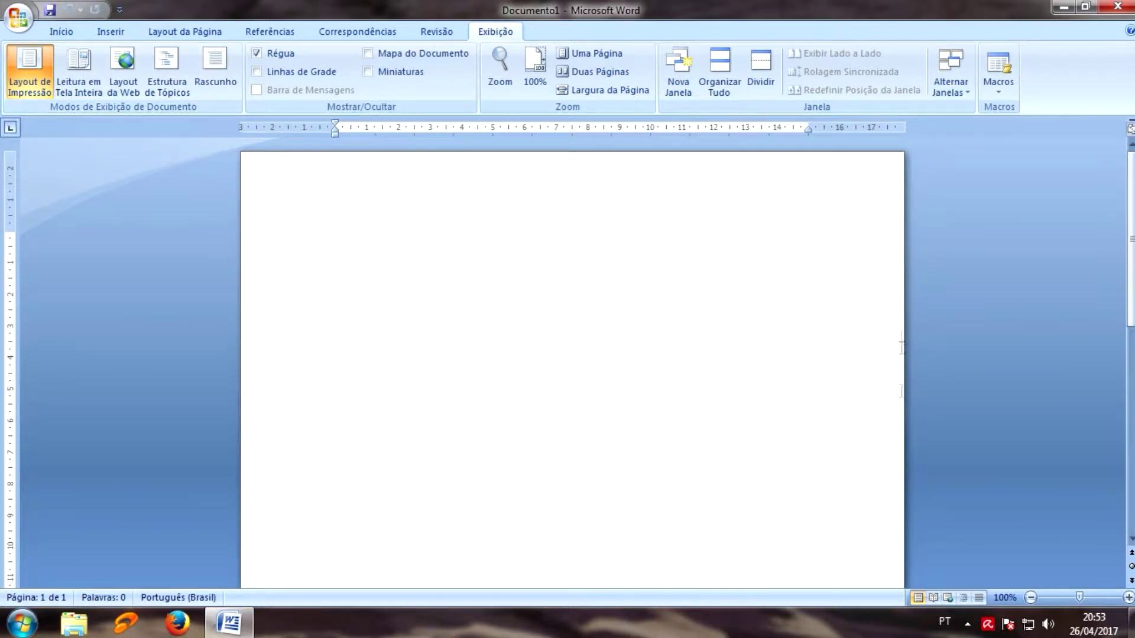
Zoom the page in to 108% and return it to 100%.
drag(1079, 598, 1080, 598)
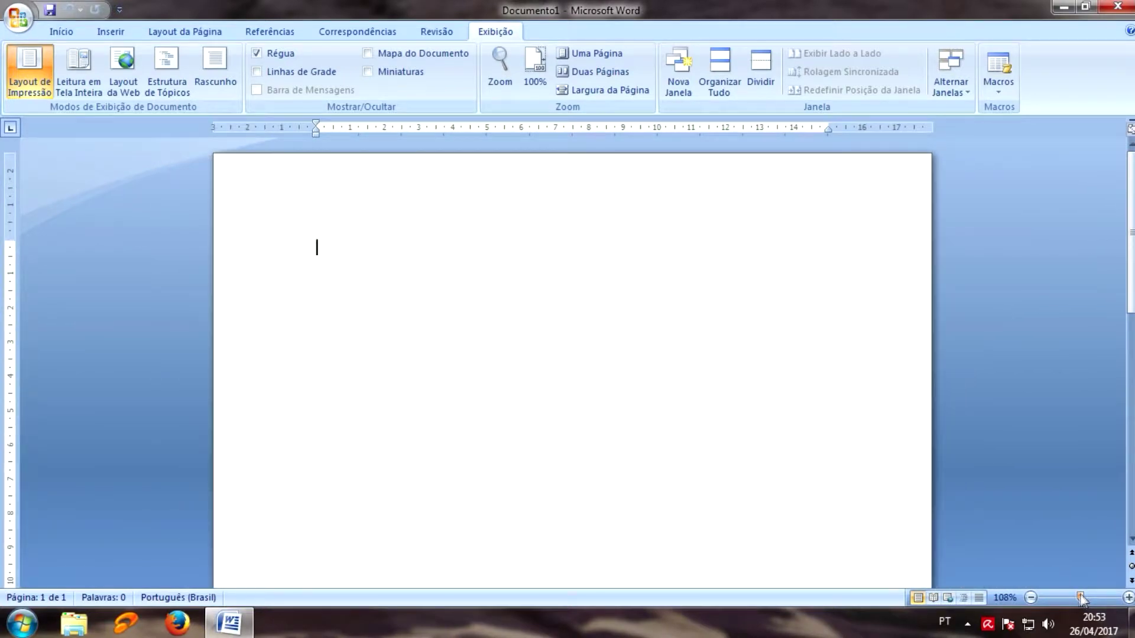
click(1032, 598)
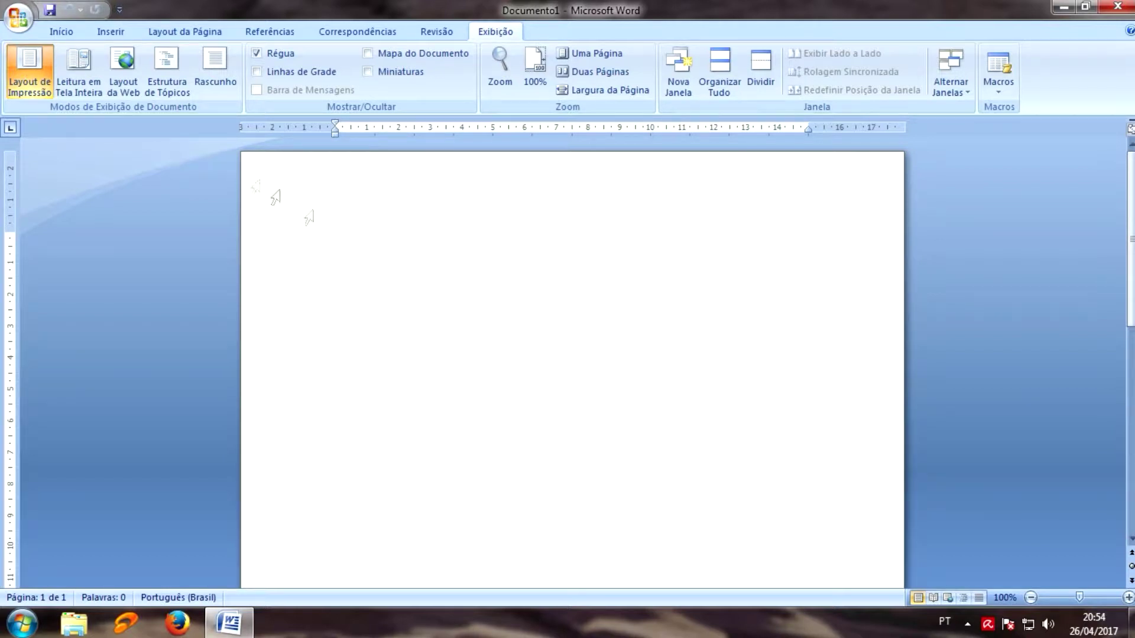
click(59, 32)
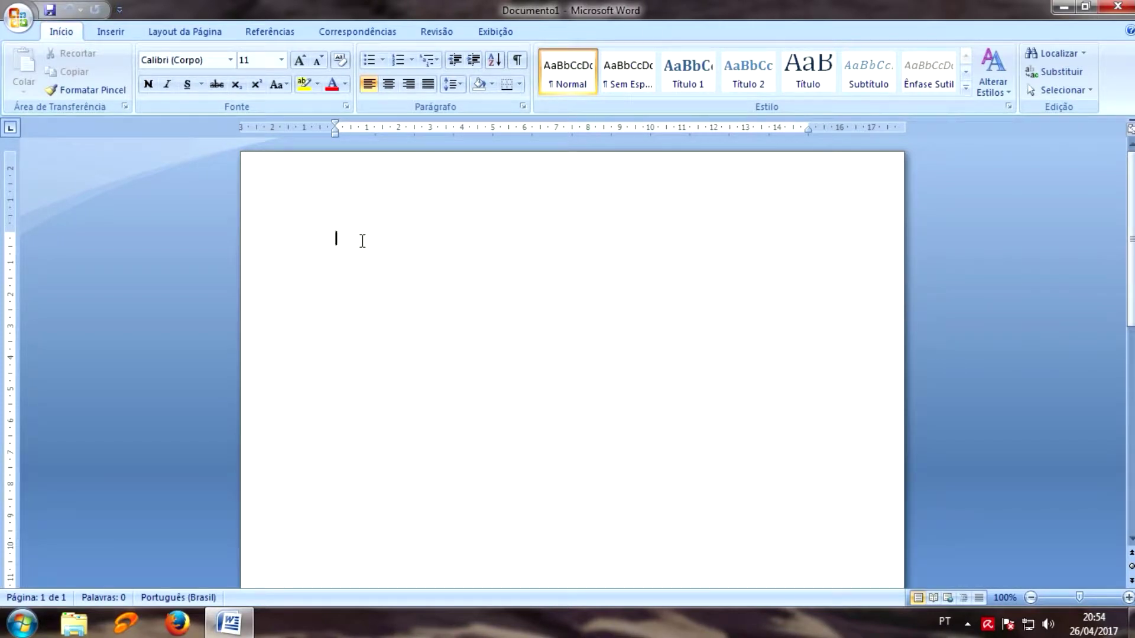
Open the document "O que é sociedade líquida" from the Documentos library.
click(17, 18)
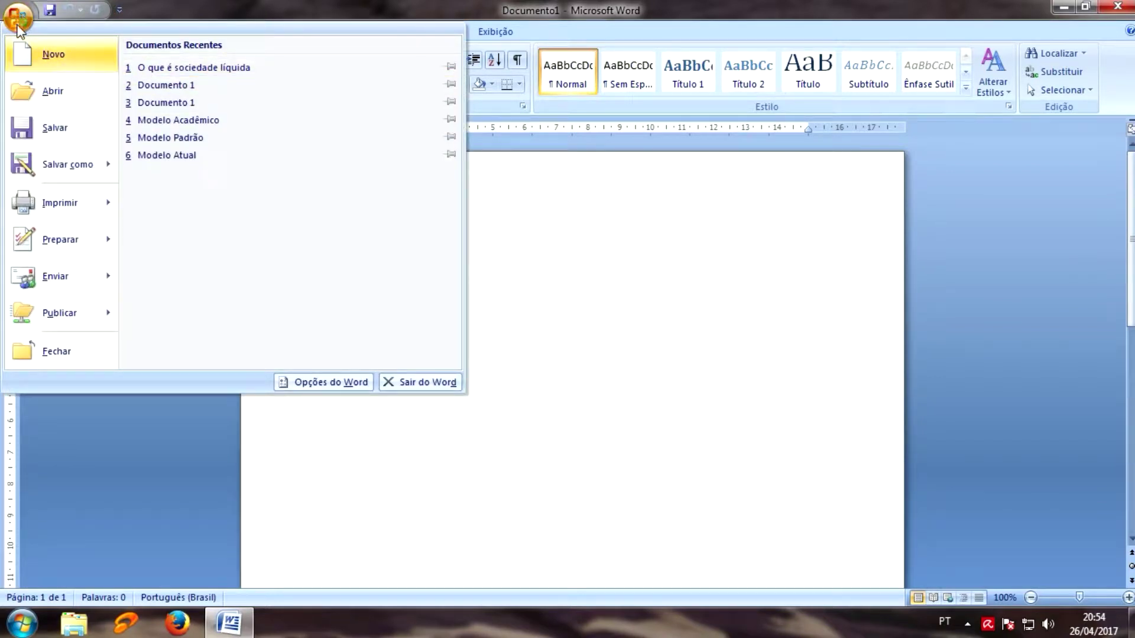
click(44, 90)
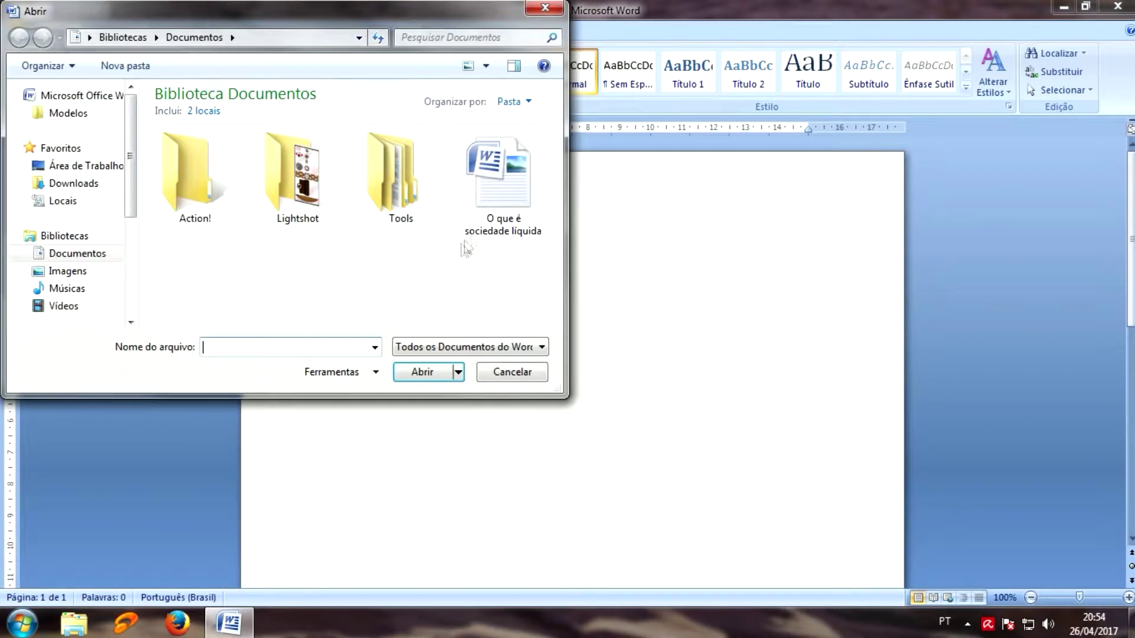
click(499, 189)
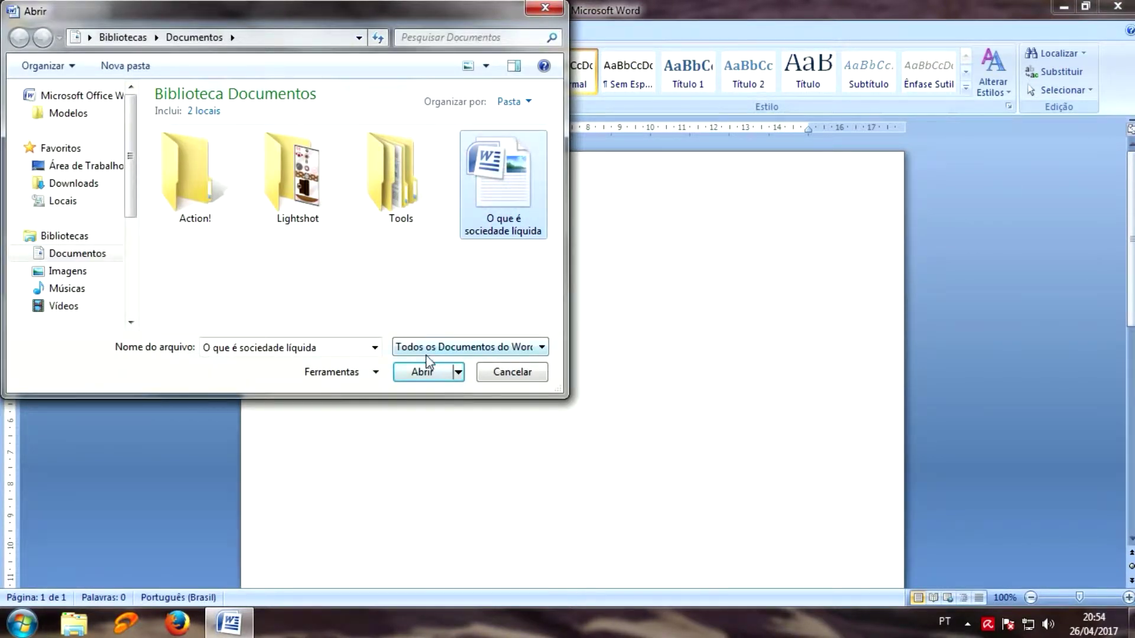
click(424, 371)
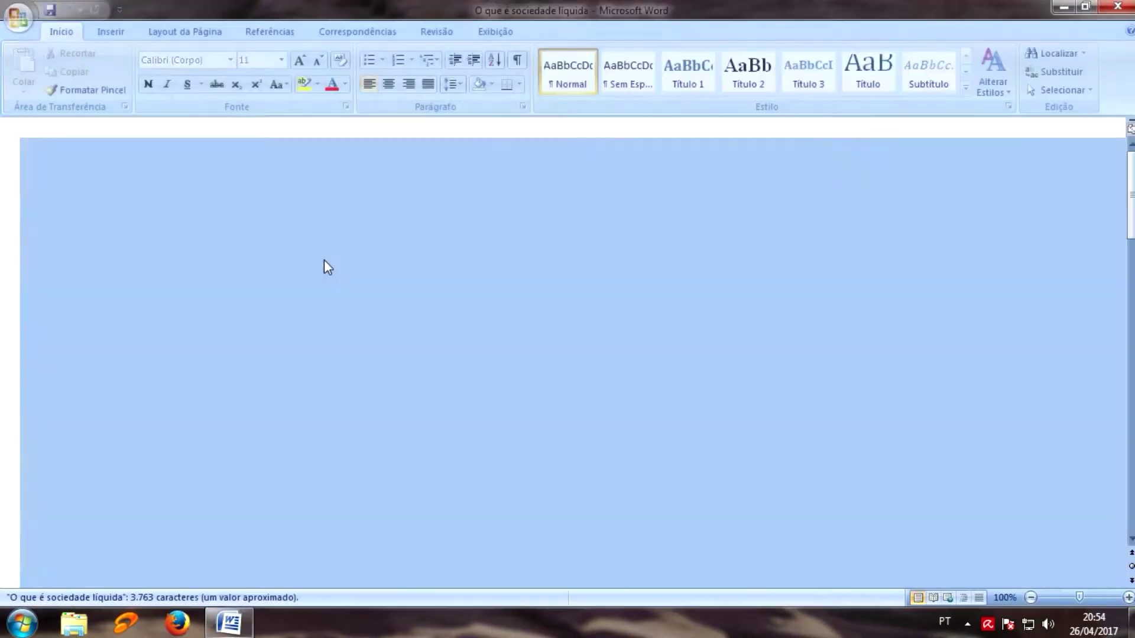
Widen the document's left margin to about 3 cm using the horizontal ruler.
scroll(322, 255, down, 10)
scroll(322, 256, down, 5)
scroll(322, 255, up, 15)
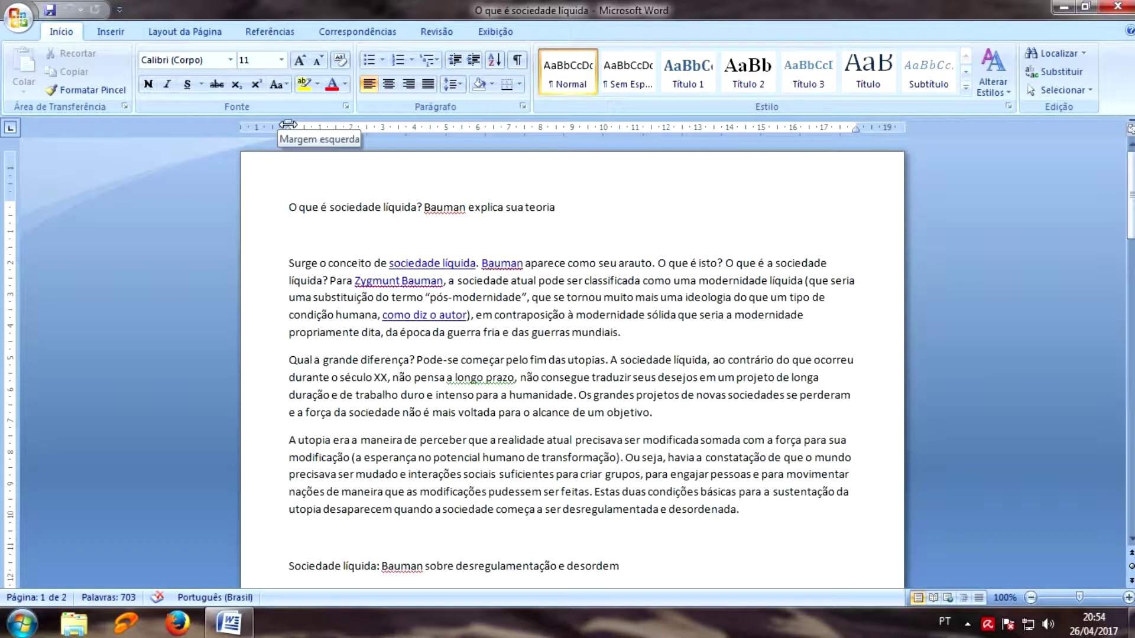
drag(287, 125, 335, 126)
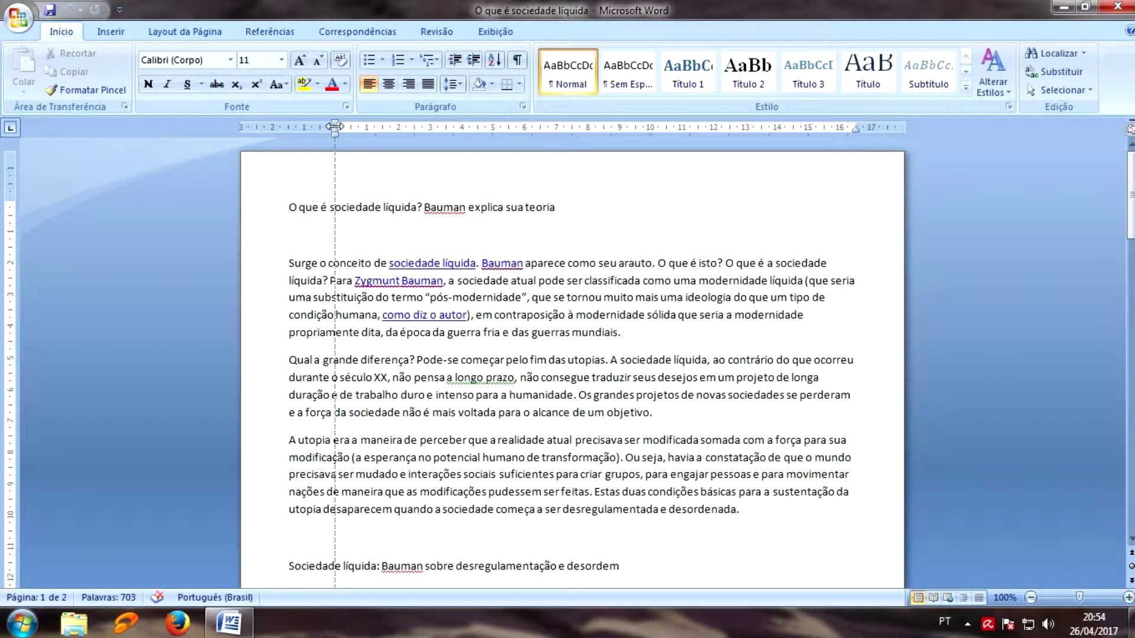
key(alt)
drag(334, 126, 335, 127)
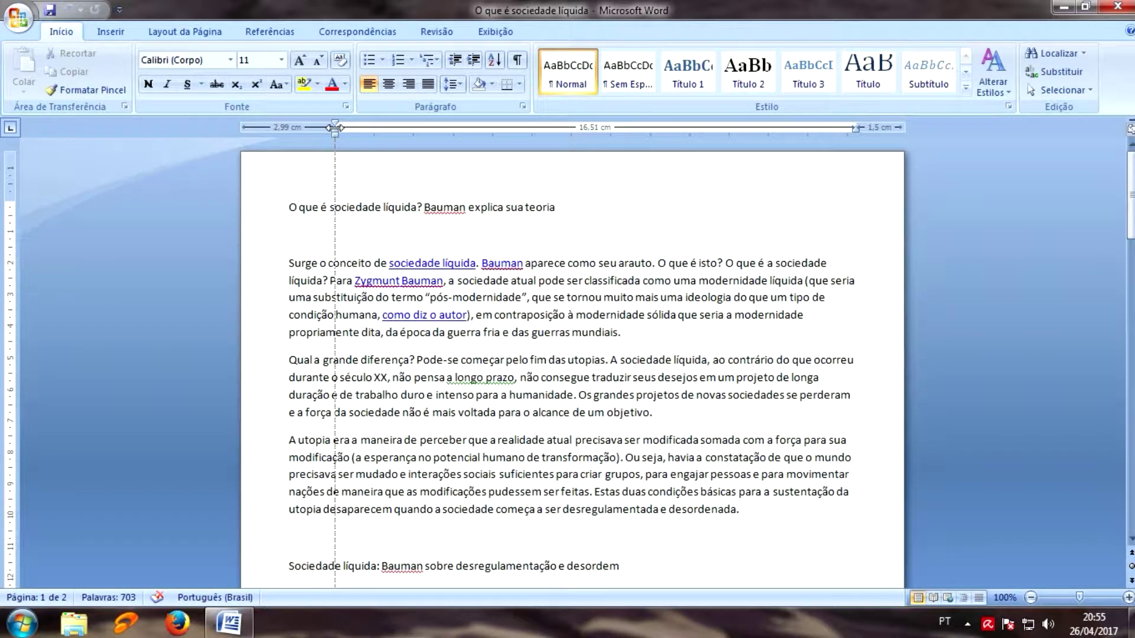
drag(334, 127, 336, 127)
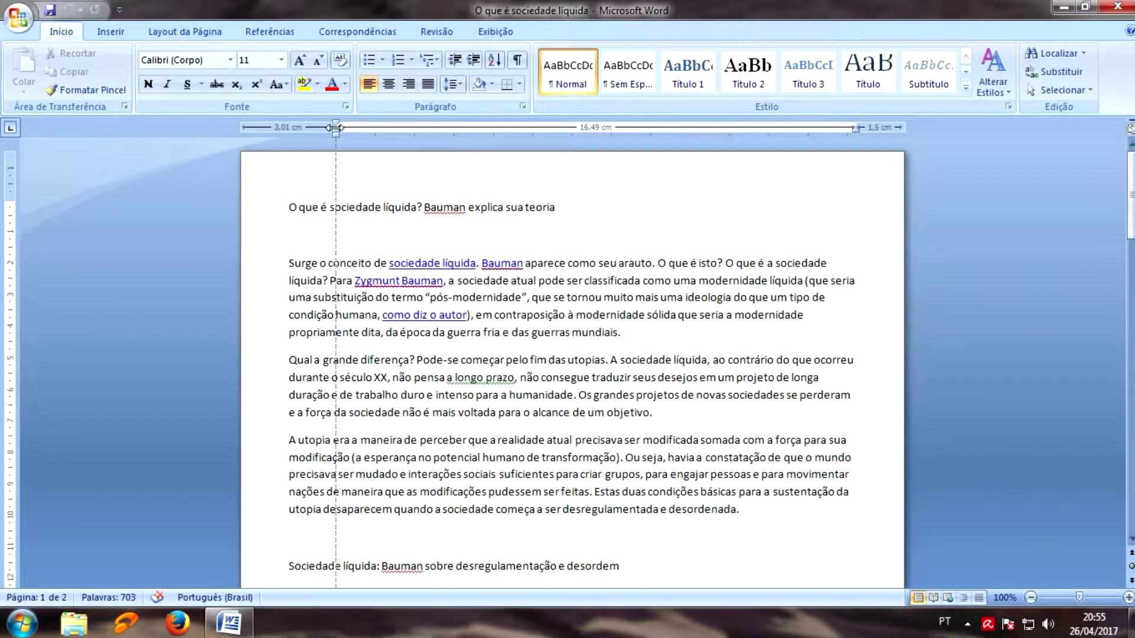
drag(336, 127, 336, 127)
drag(336, 127, 336, 128)
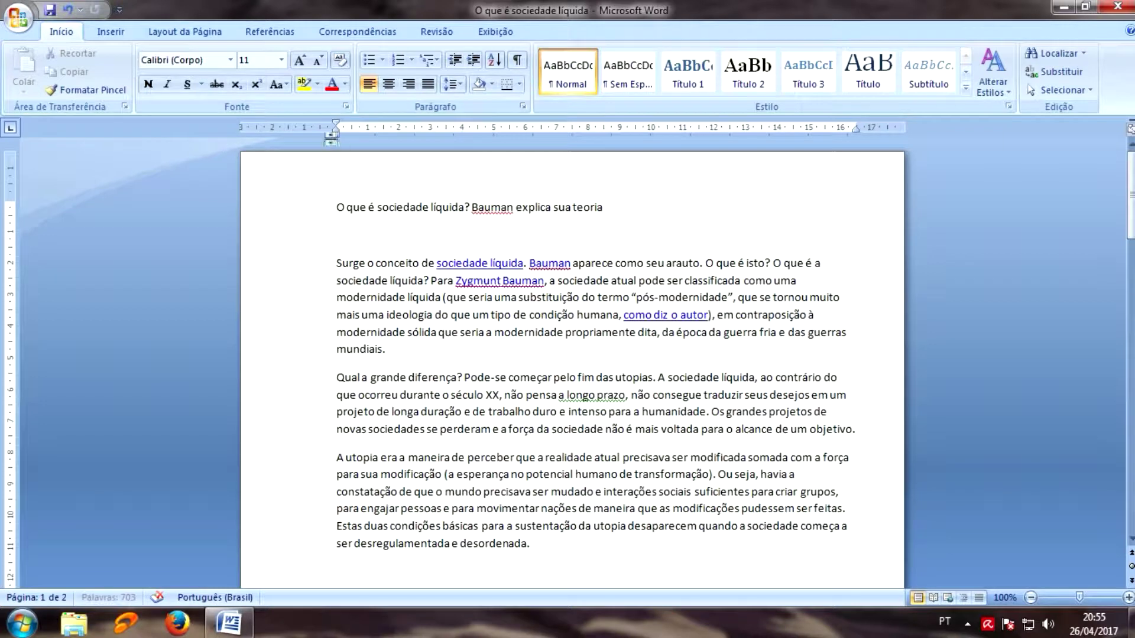
Set the top margin to about 3 cm and the right margin to about 2 cm on the rulers.
scroll(435, 290, down, 2)
scroll(436, 290, up, 2)
drag(13, 199, 13, 247)
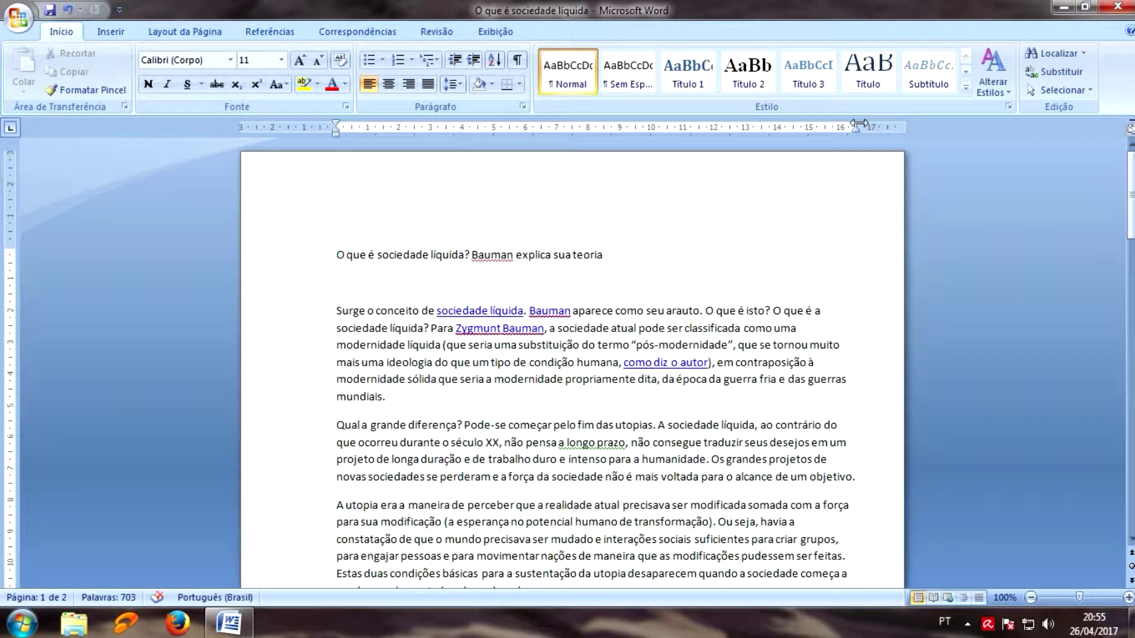
drag(859, 123, 840, 124)
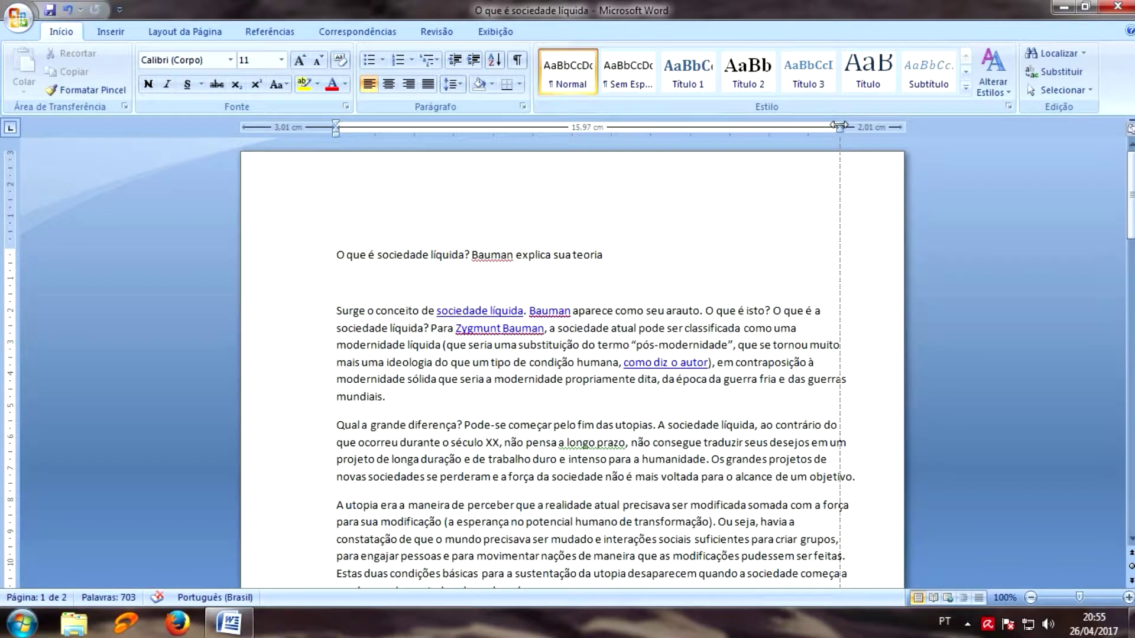
Set the bottom margin to about 2 cm on the vertical ruler at the end of the first page.
scroll(429, 351, down, 10)
scroll(429, 351, down, 4)
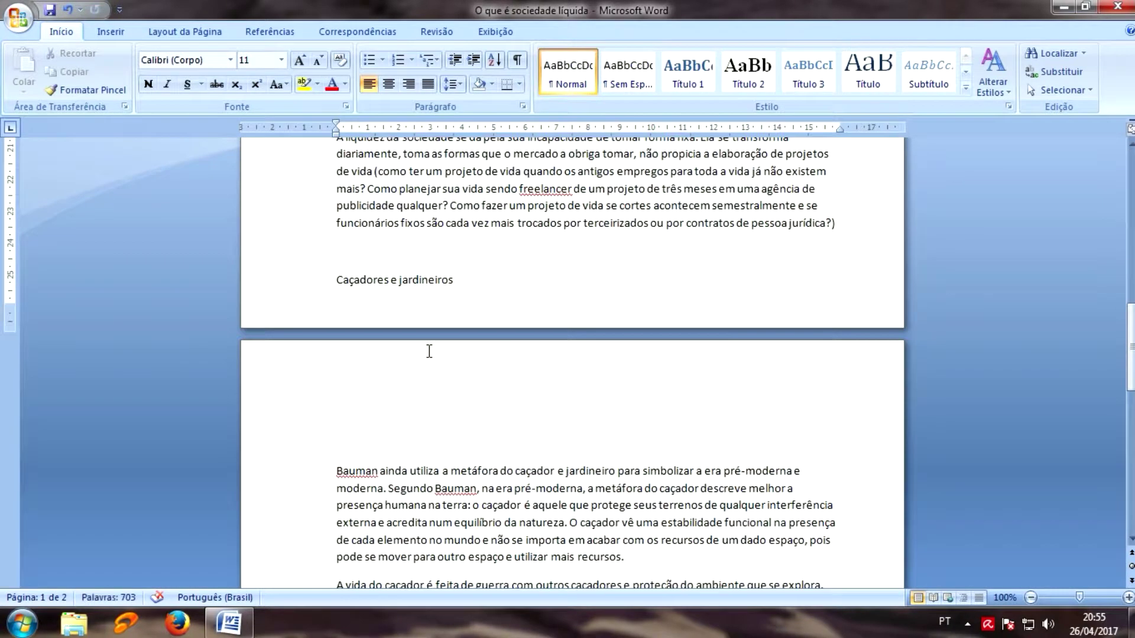
drag(10, 304, 10, 263)
Examine the title, section headings, paragraphs and adjusted margins across both pages of the document.
scroll(469, 425, down, 15)
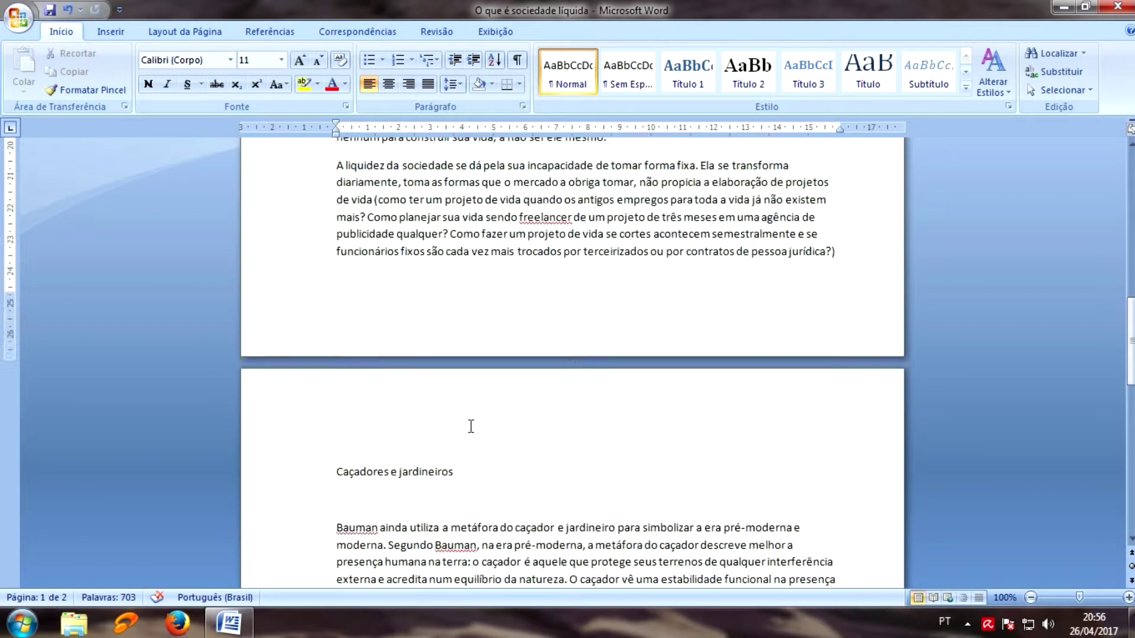
scroll(470, 426, down, 5)
scroll(447, 445, up, 5)
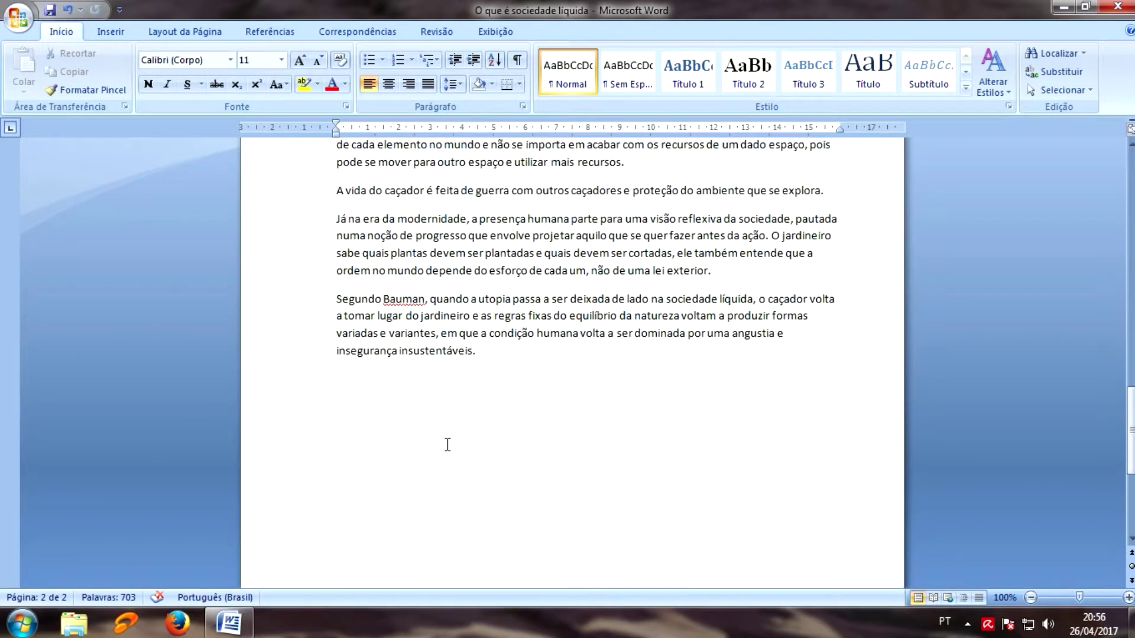
click(408, 389)
scroll(402, 477, down, 5)
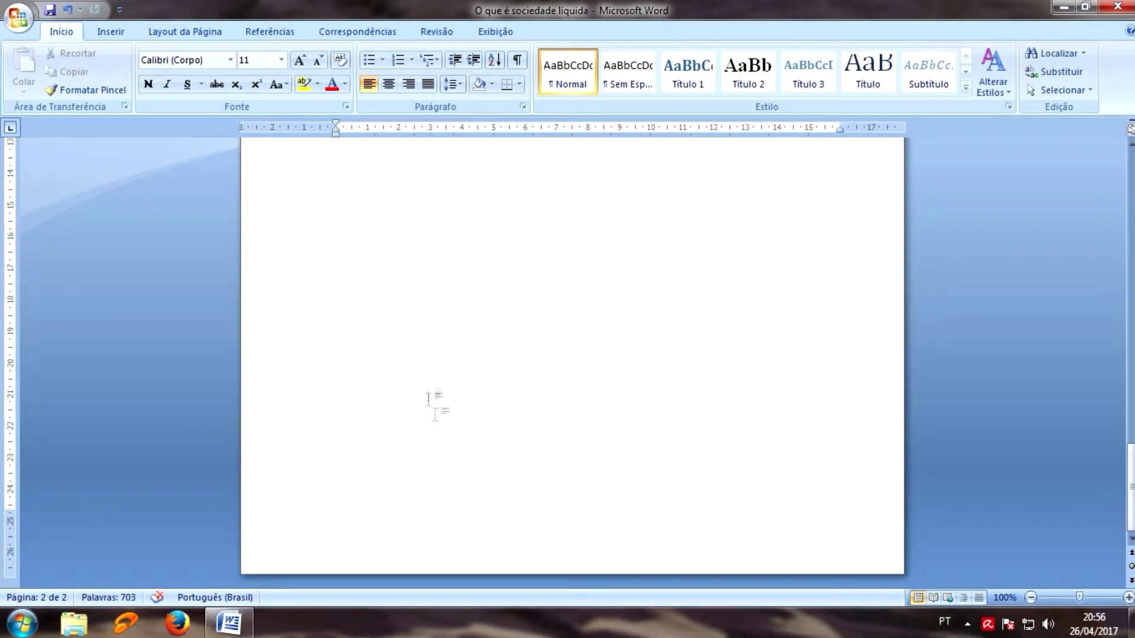
scroll(429, 400, up, 20)
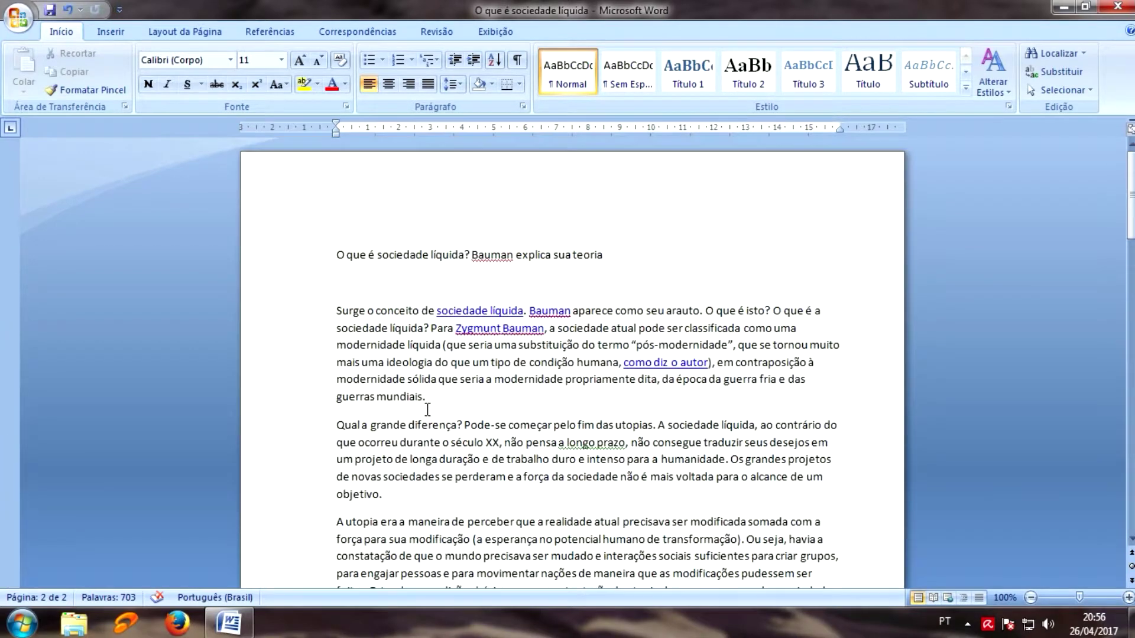
click(395, 258)
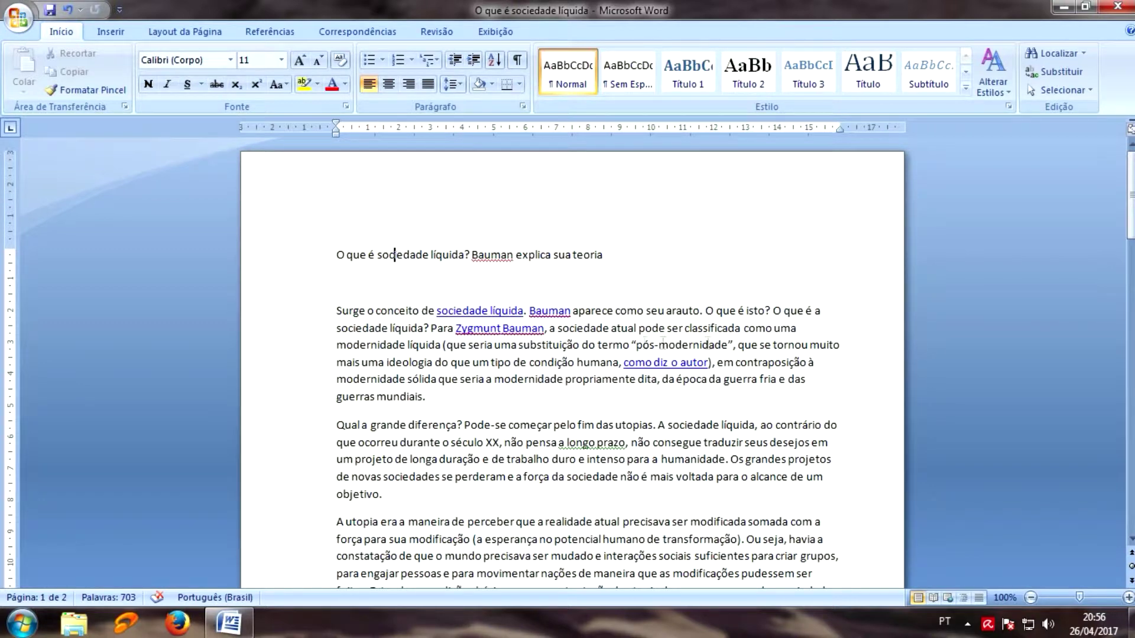
scroll(271, 361, down, 1)
scroll(262, 313, up, 1)
scroll(253, 331, down, 6)
scroll(254, 449, up, 6)
scroll(254, 471, down, 3)
scroll(253, 471, up, 3)
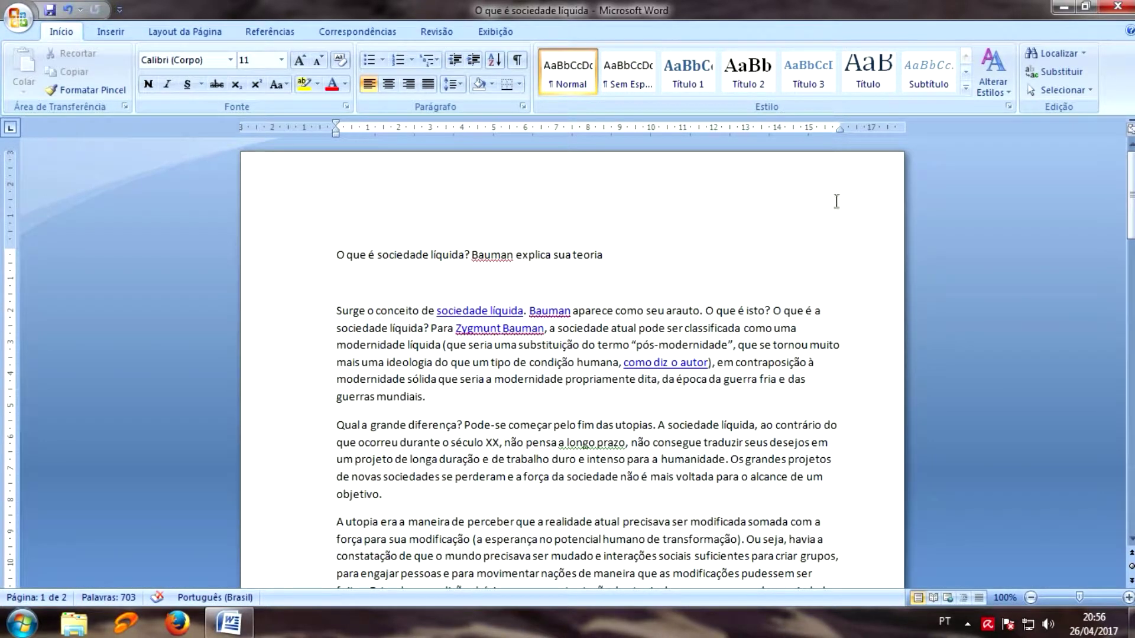
scroll(422, 313, down, 5)
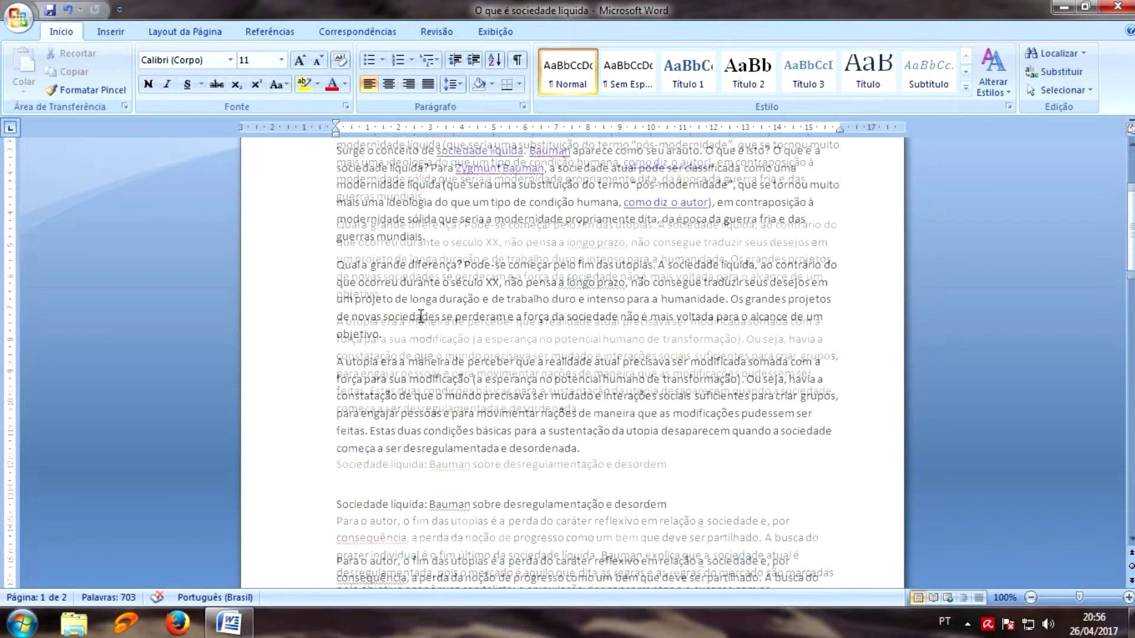
scroll(422, 313, up, 2)
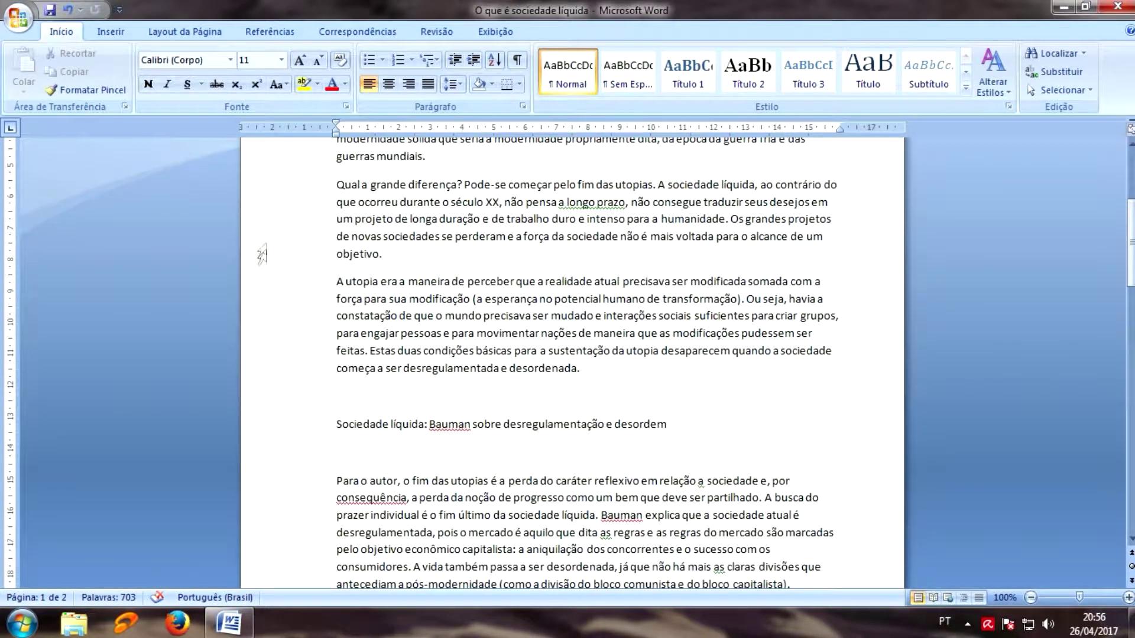
scroll(259, 393, up, 3)
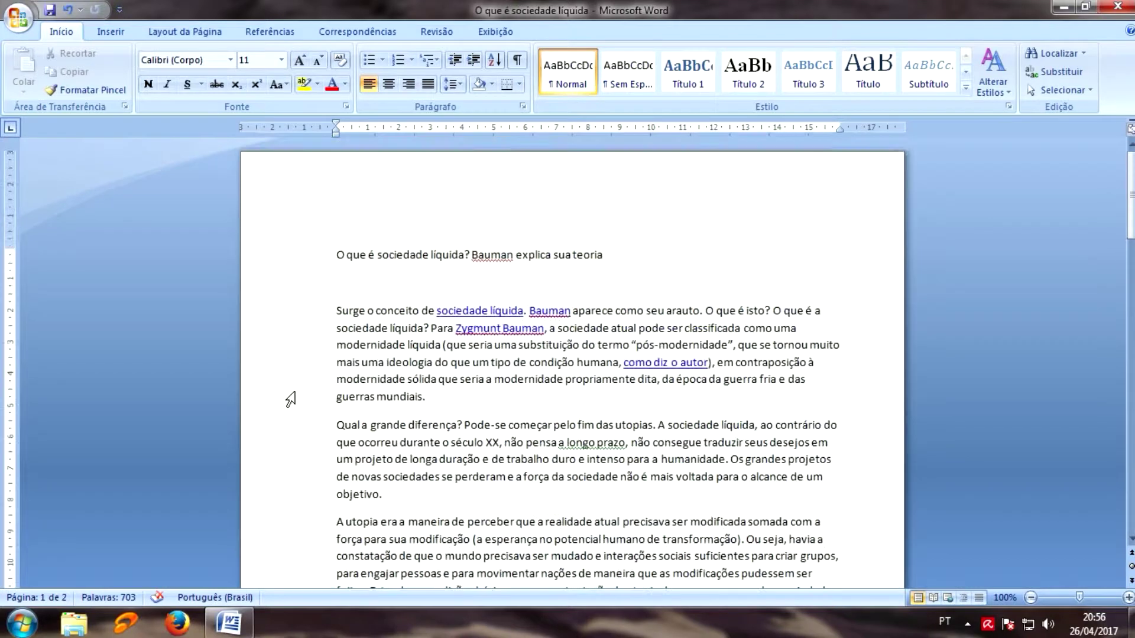
scroll(298, 397, down, 1)
scroll(298, 397, up, 1)
scroll(270, 343, down, 4)
scroll(270, 343, up, 4)
scroll(270, 343, down, 9)
scroll(270, 343, up, 9)
scroll(403, 357, down, 5)
scroll(404, 358, up, 5)
scroll(443, 349, down, 6)
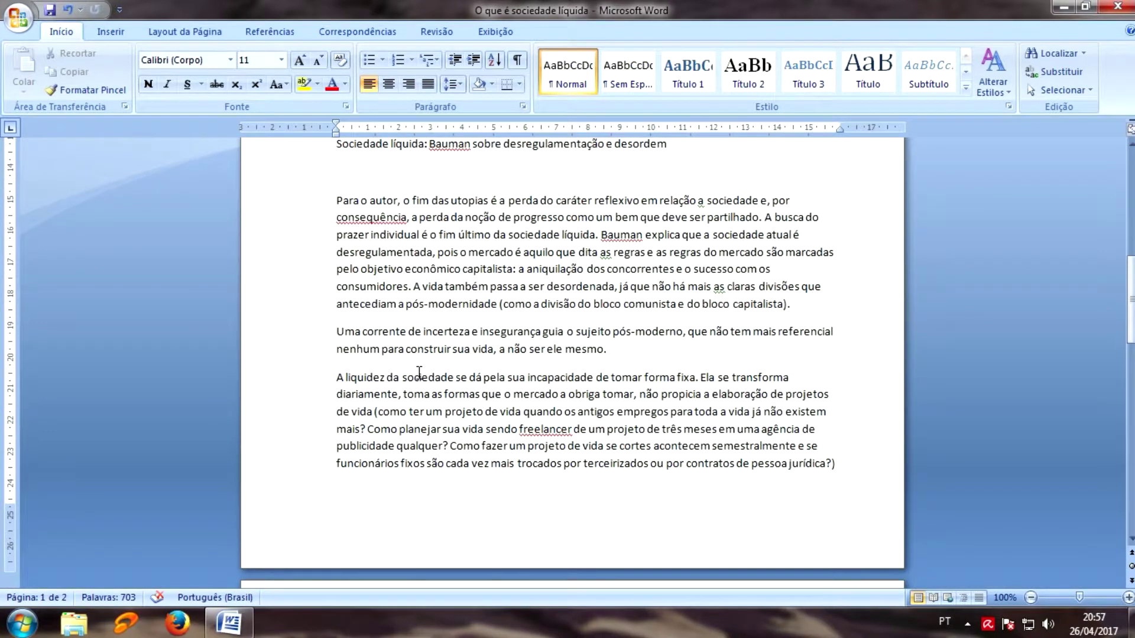
scroll(419, 372, up, 6)
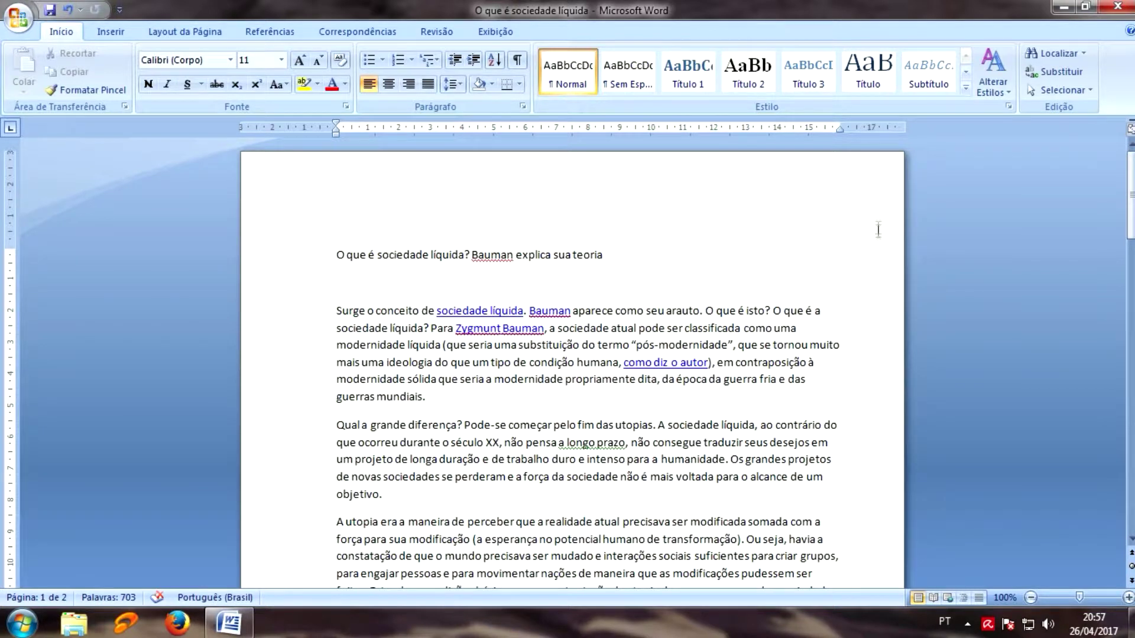
Create a new quick style named "Unit - Título" from the document's title line.
click(281, 261)
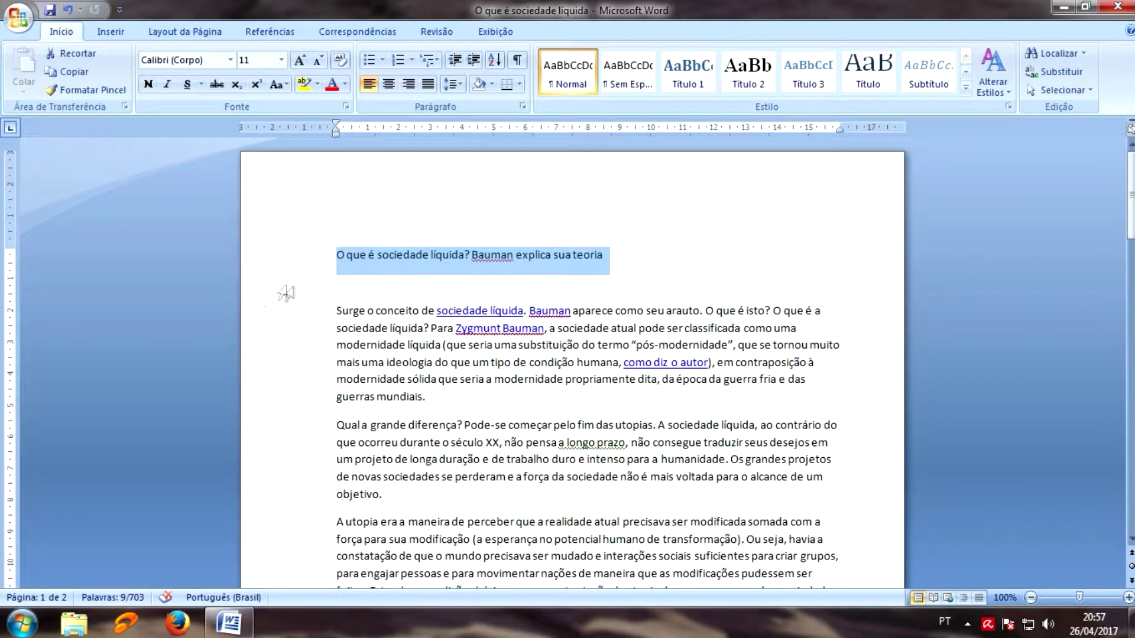
click(431, 260)
click(275, 267)
click(608, 258)
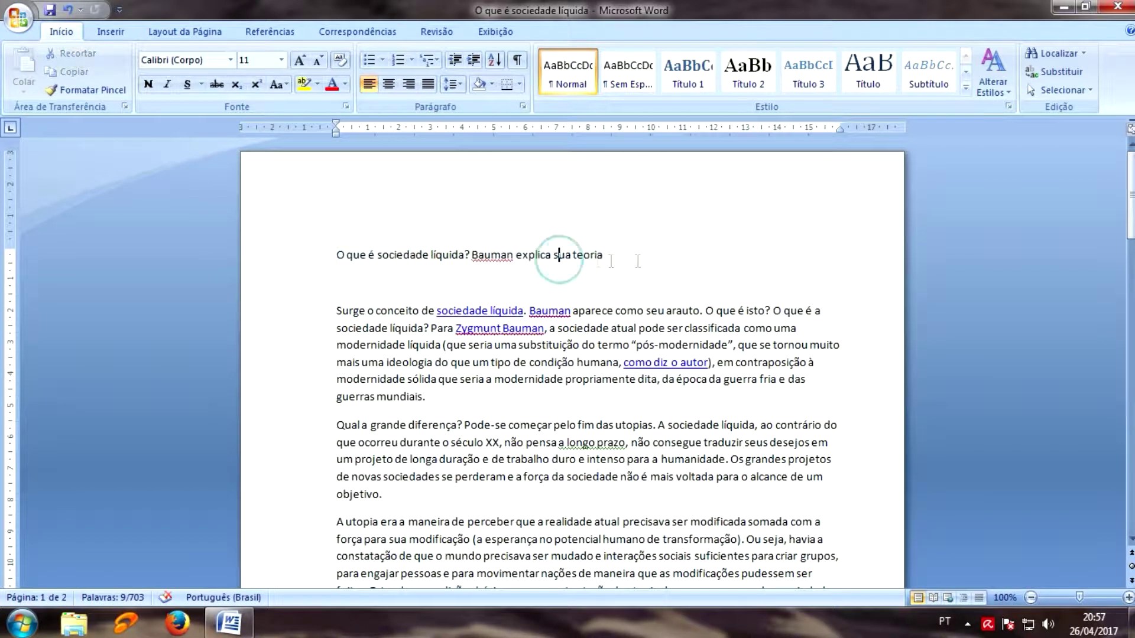
click(966, 90)
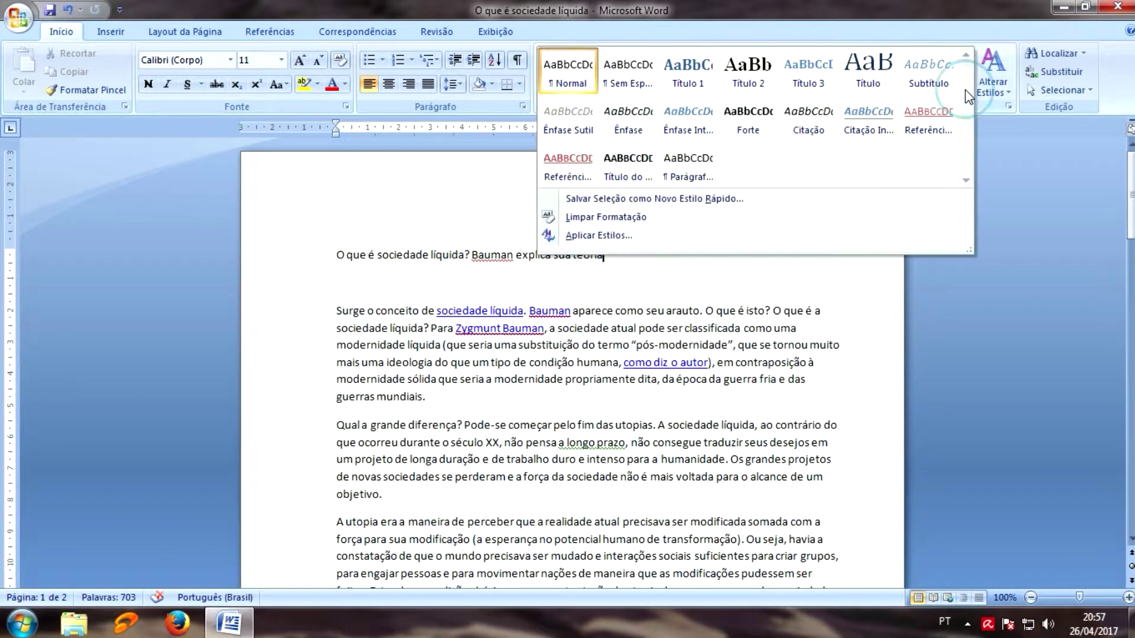
click(622, 200)
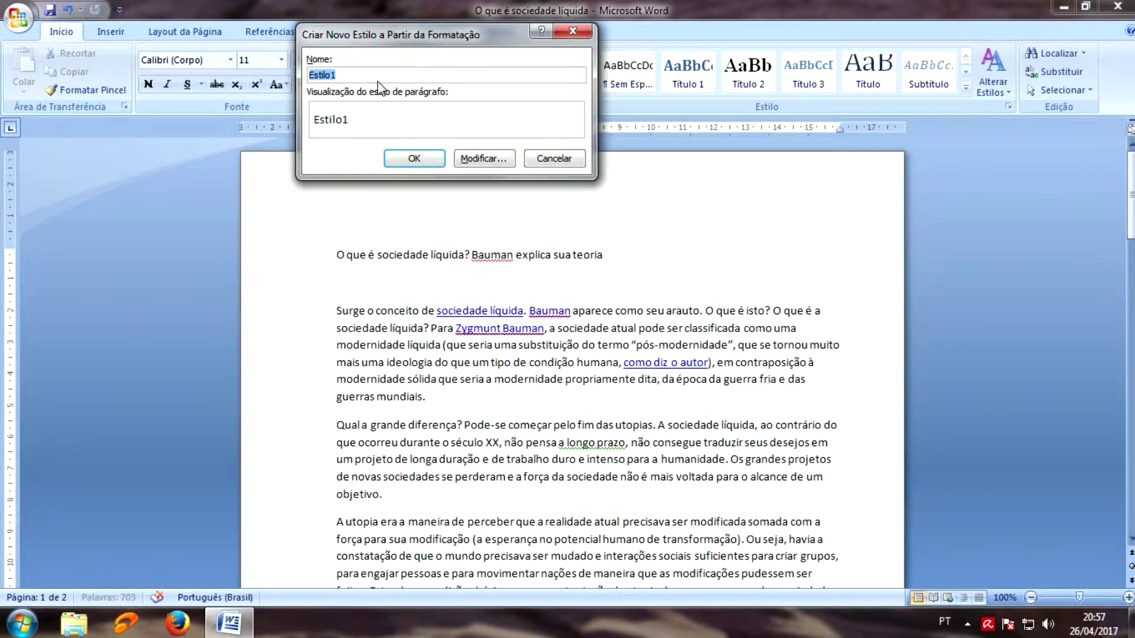
text(Unit - Título)
click(397, 159)
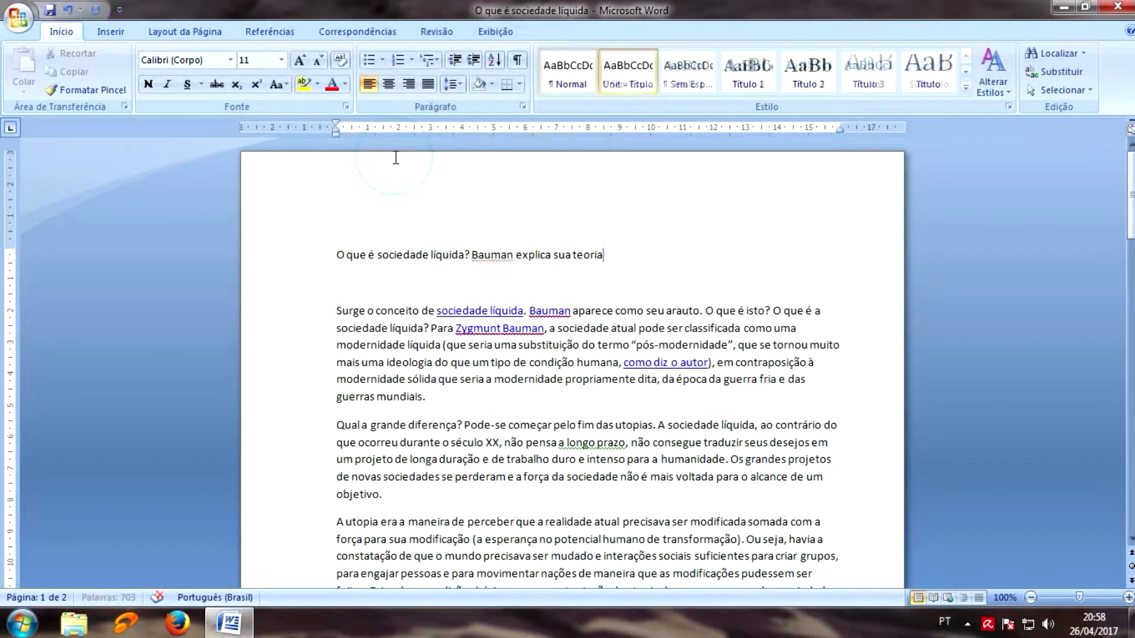
Modify the "Unit - Título" style to use bold Arial at 12 pt.
right_click(630, 69)
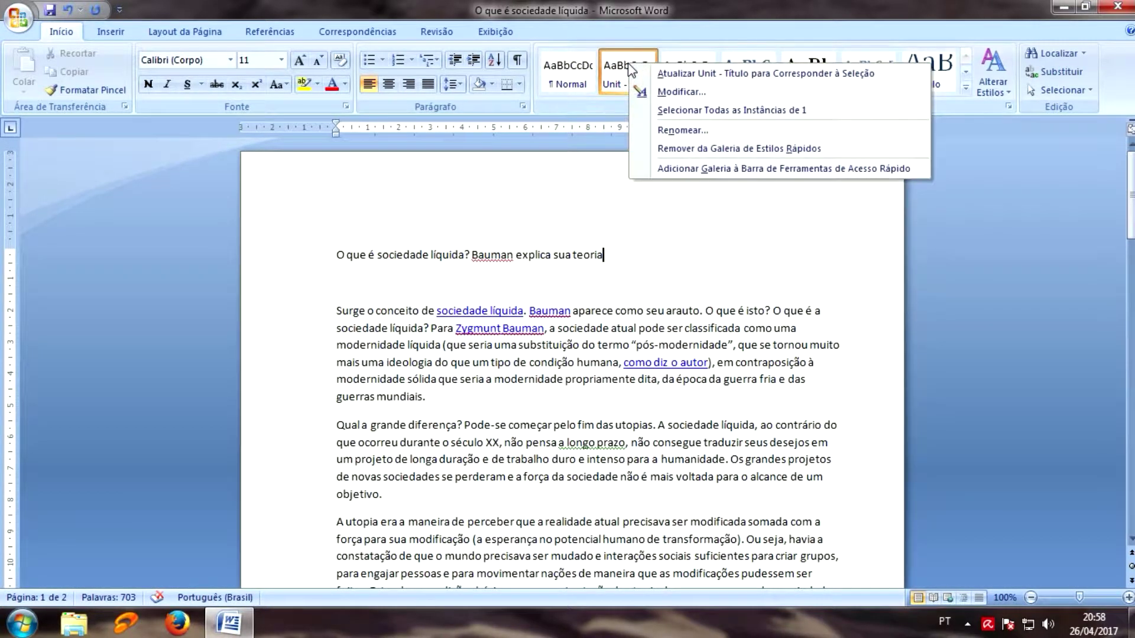
click(677, 92)
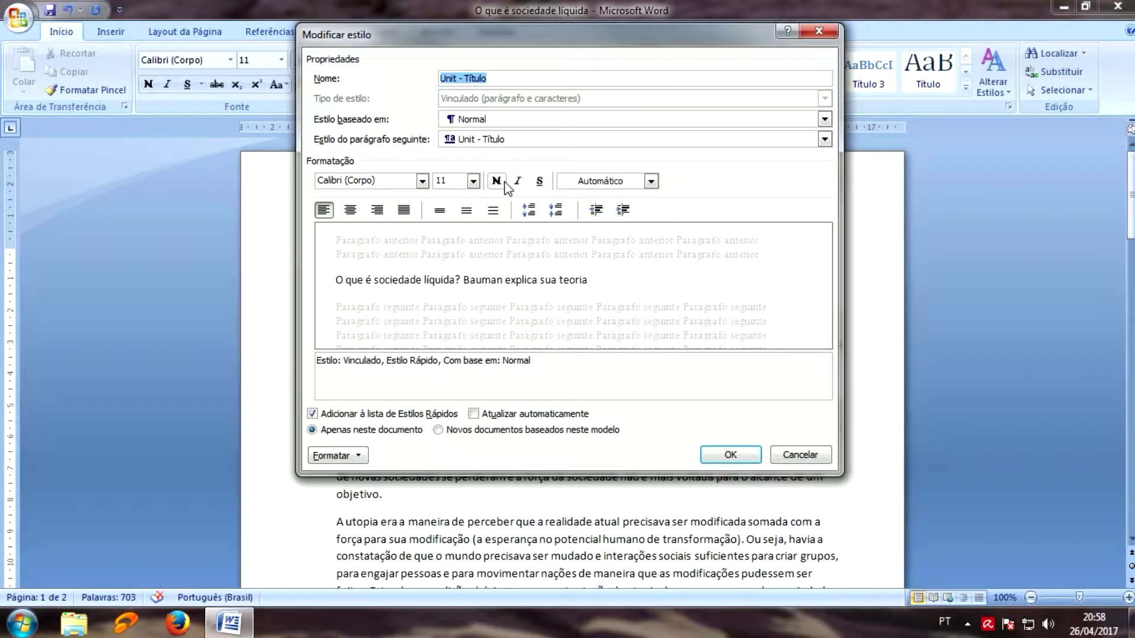
click(422, 181)
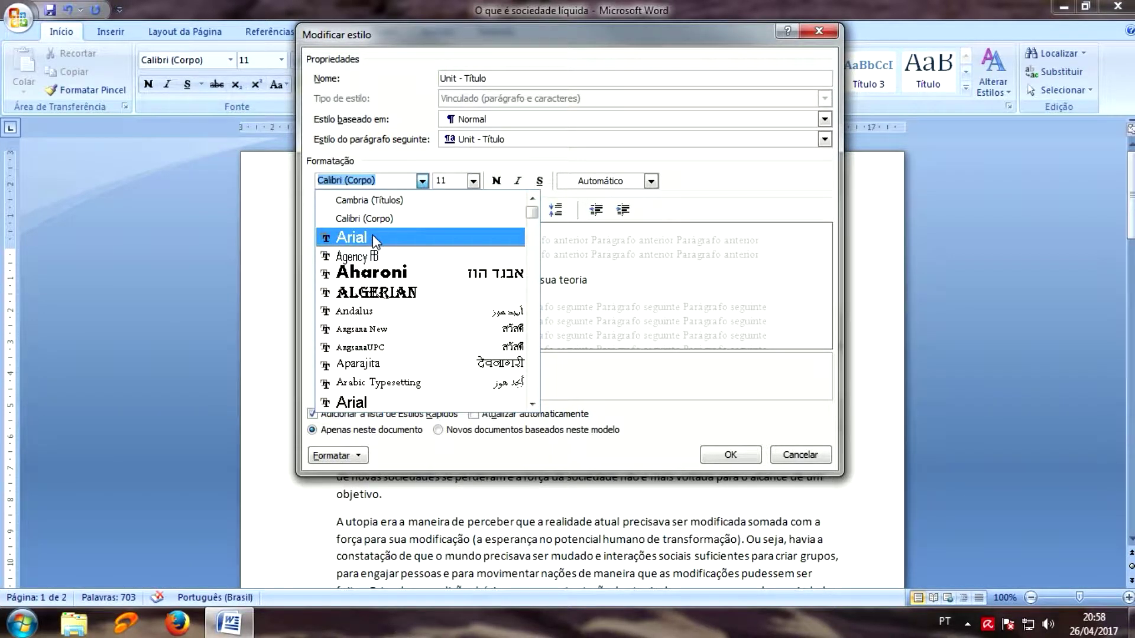
drag(532, 212, 533, 381)
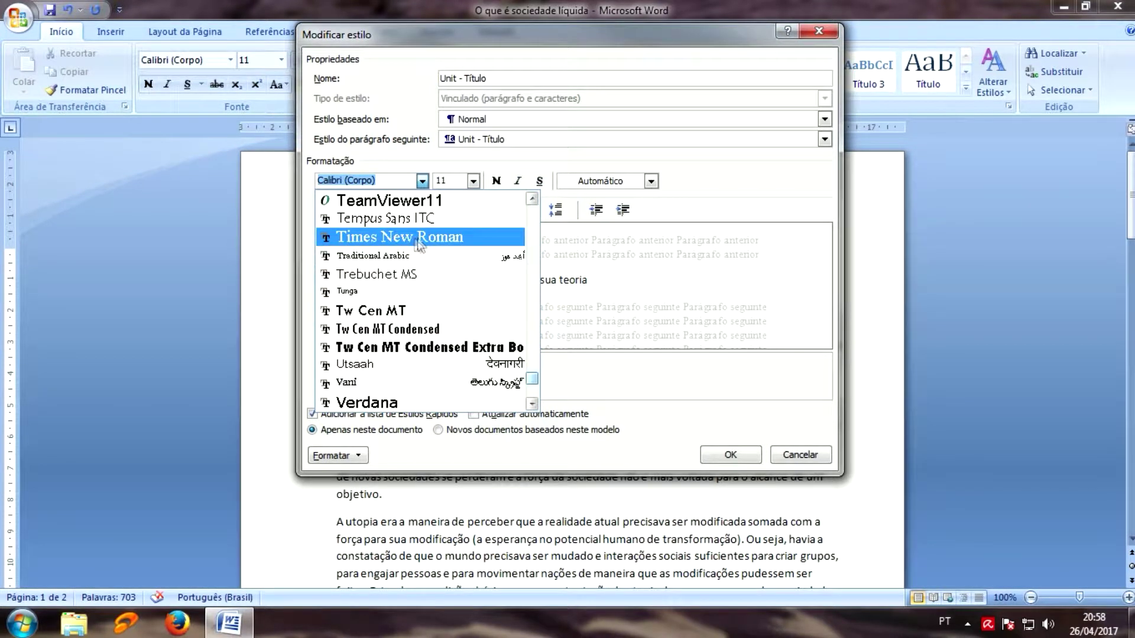
drag(532, 382, 534, 221)
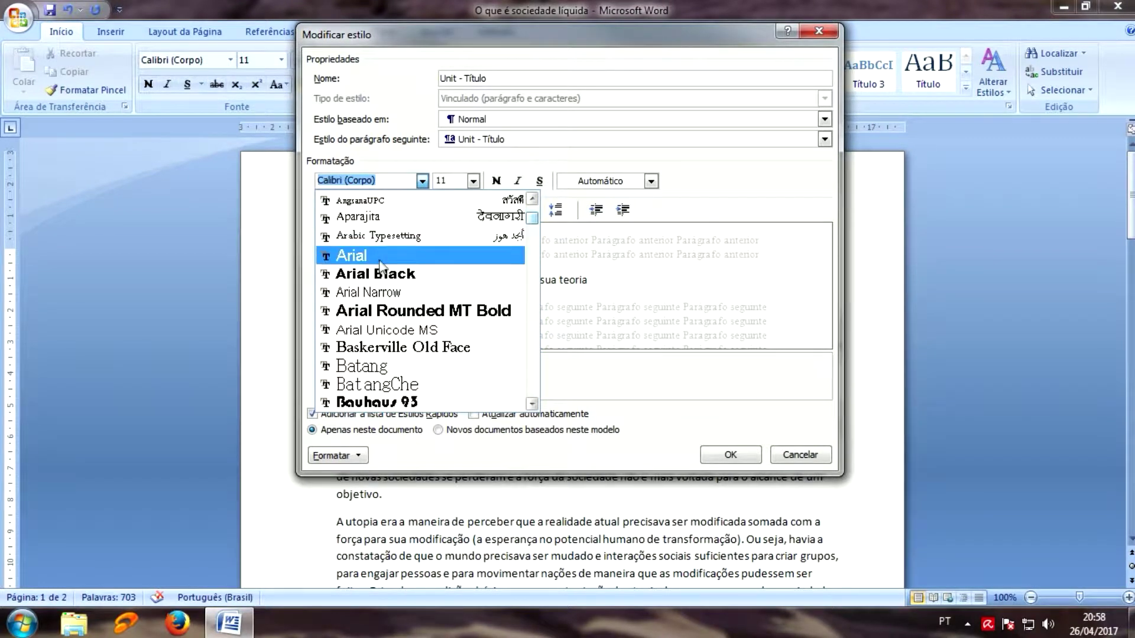
click(351, 257)
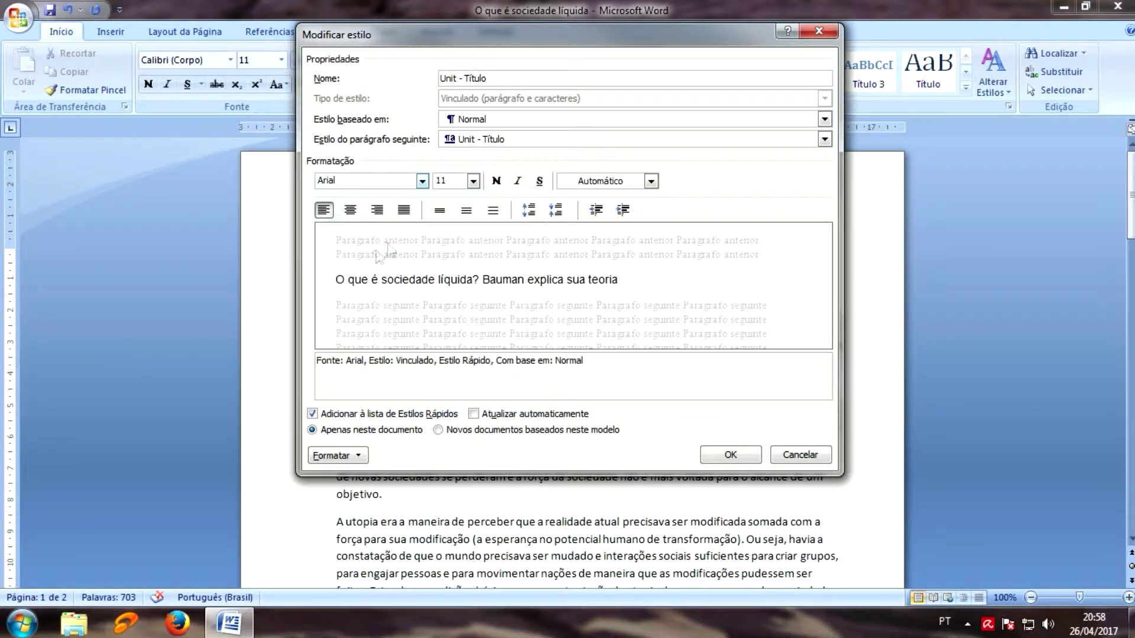
click(473, 184)
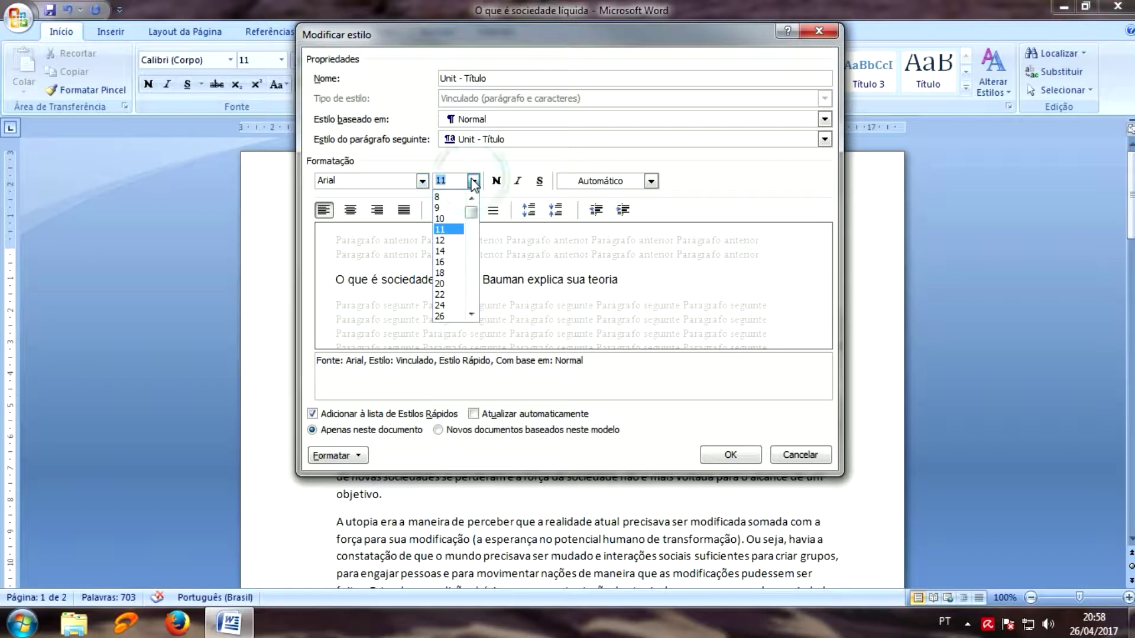
click(447, 243)
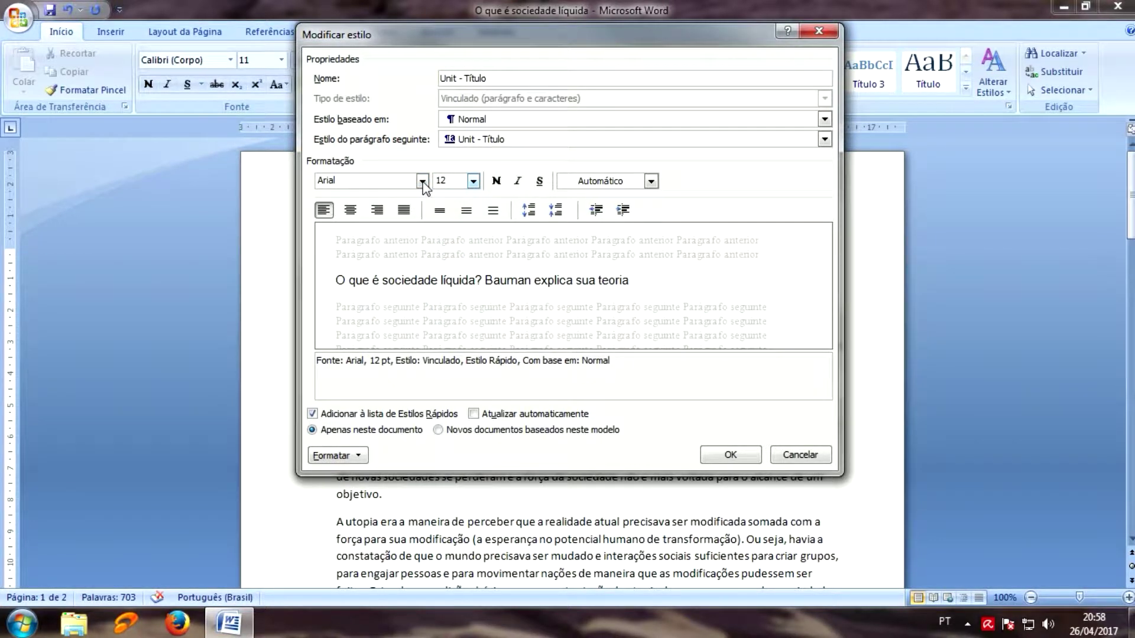
click(497, 181)
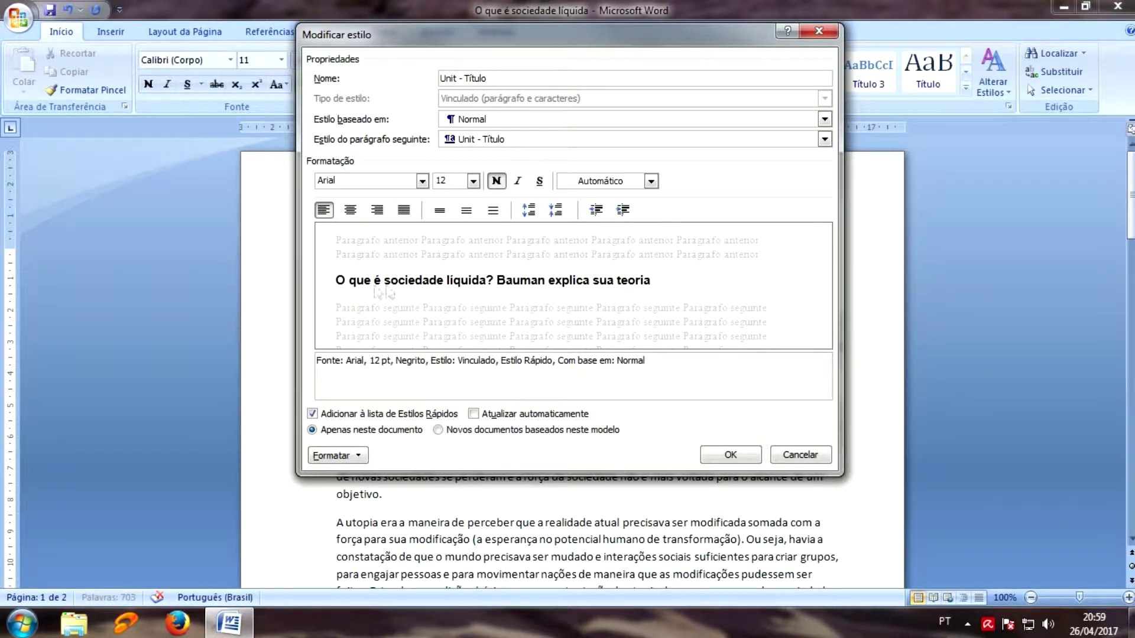
Add the all-caps effect (Todas em maiúsculas) to the font of the "Unit - Título" style.
click(348, 458)
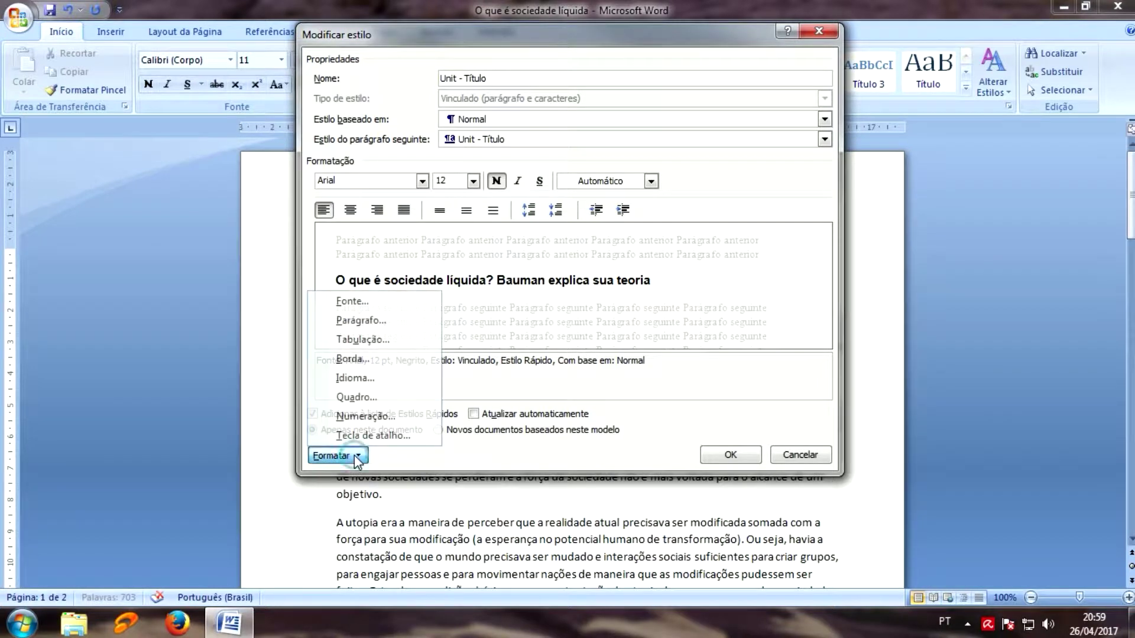
click(354, 300)
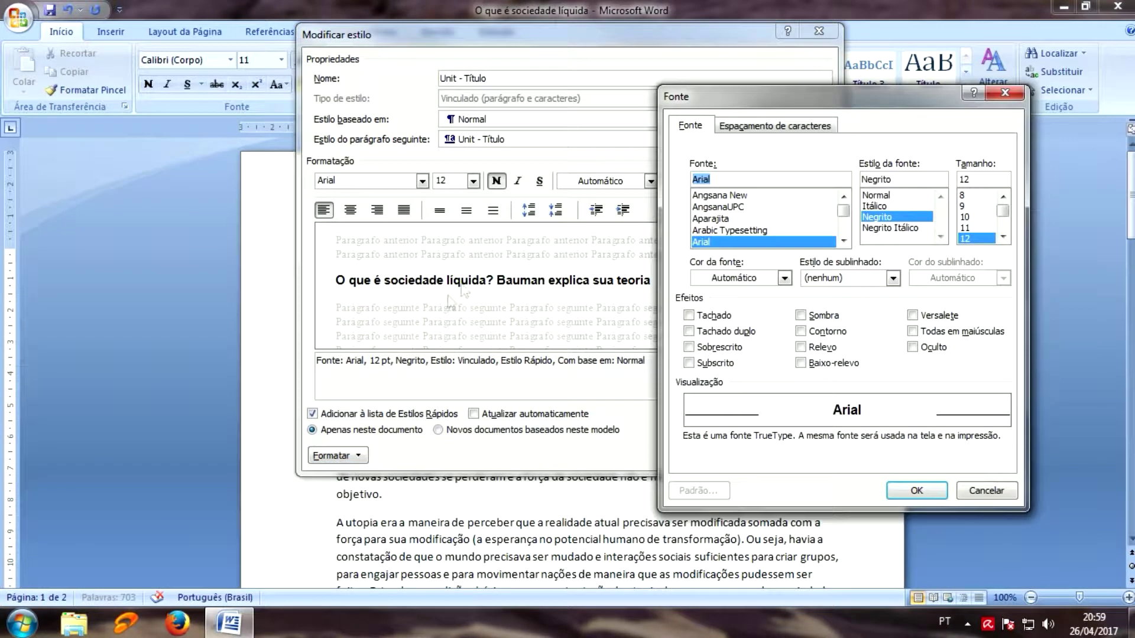
drag(696, 92, 721, 105)
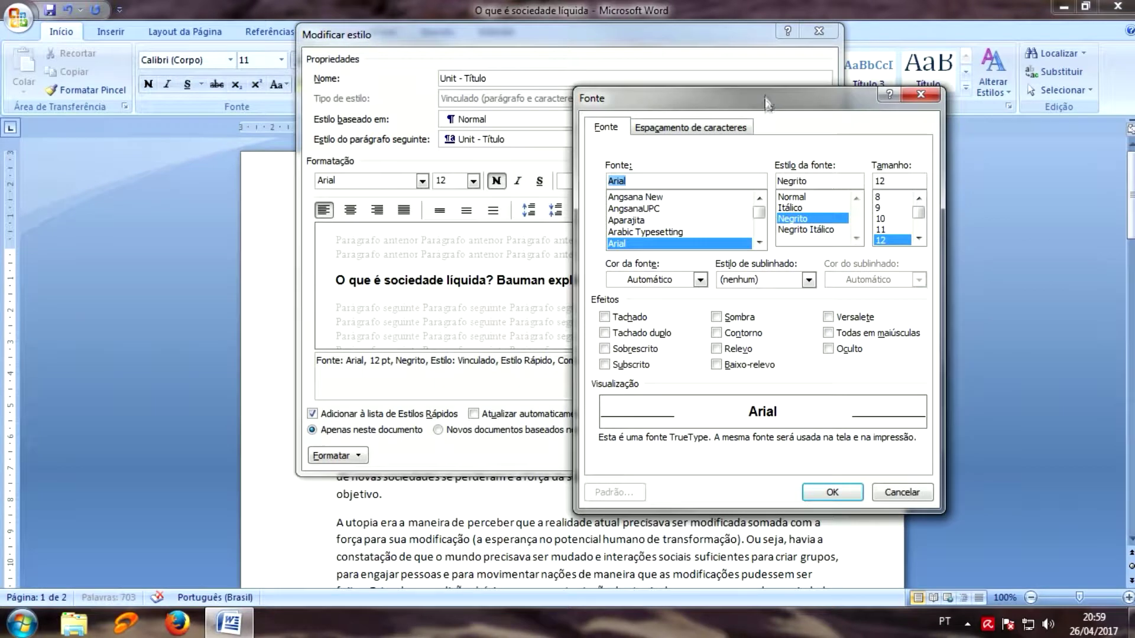
click(828, 334)
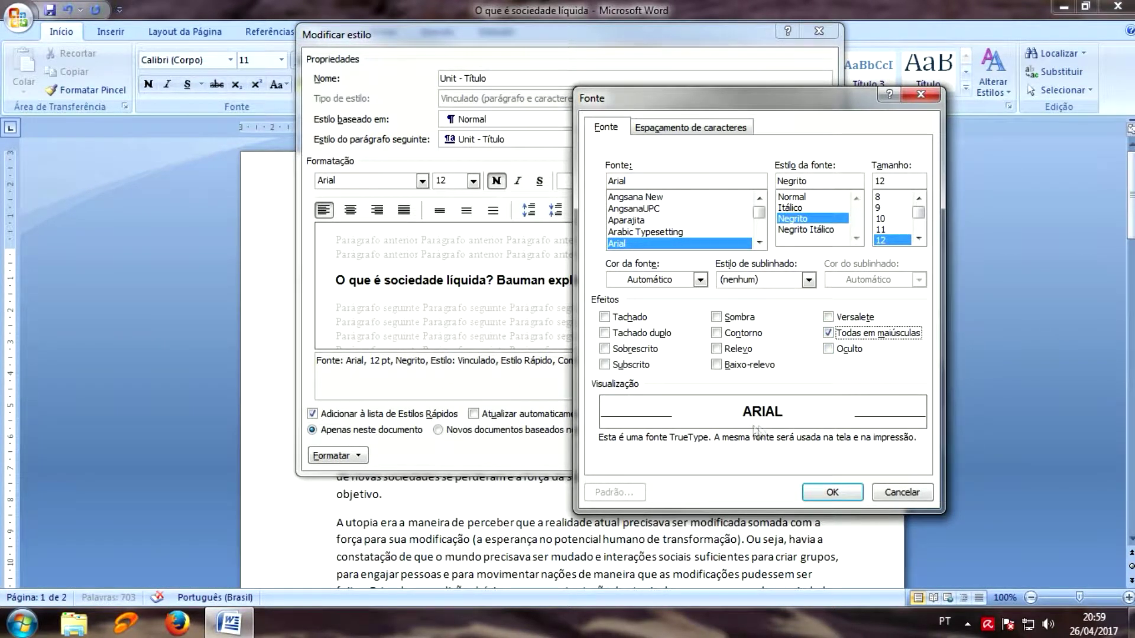
click(829, 493)
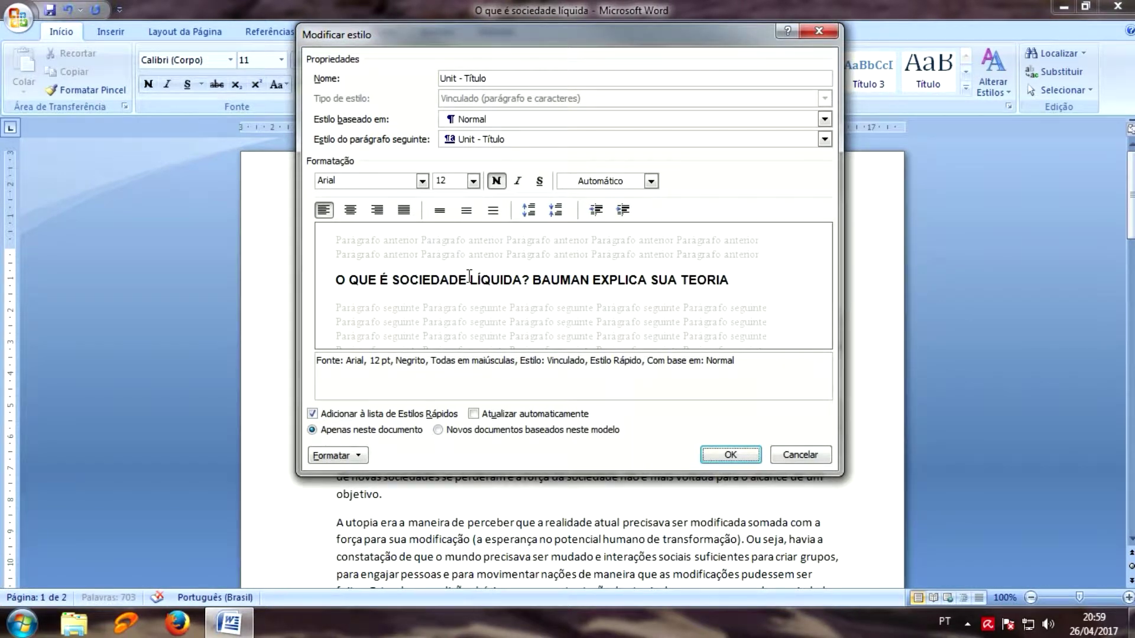
Set the "Unit - Título" style's paragraph spacing to 0 pt before and 24 pt after, keeping left alignment.
drag(464, 44, 323, 89)
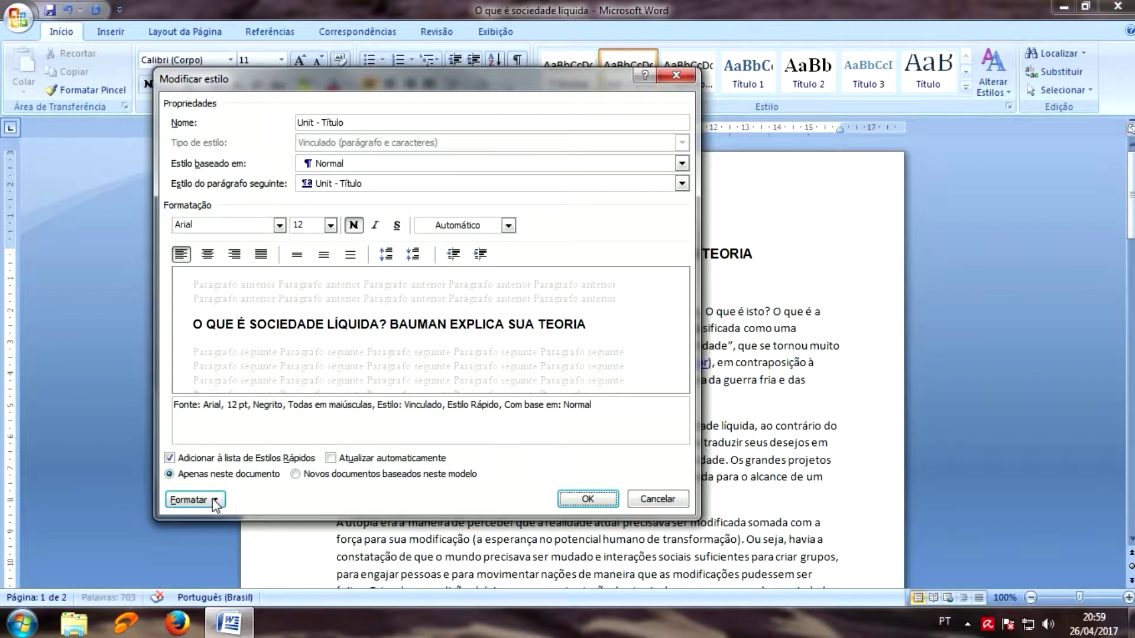
click(192, 500)
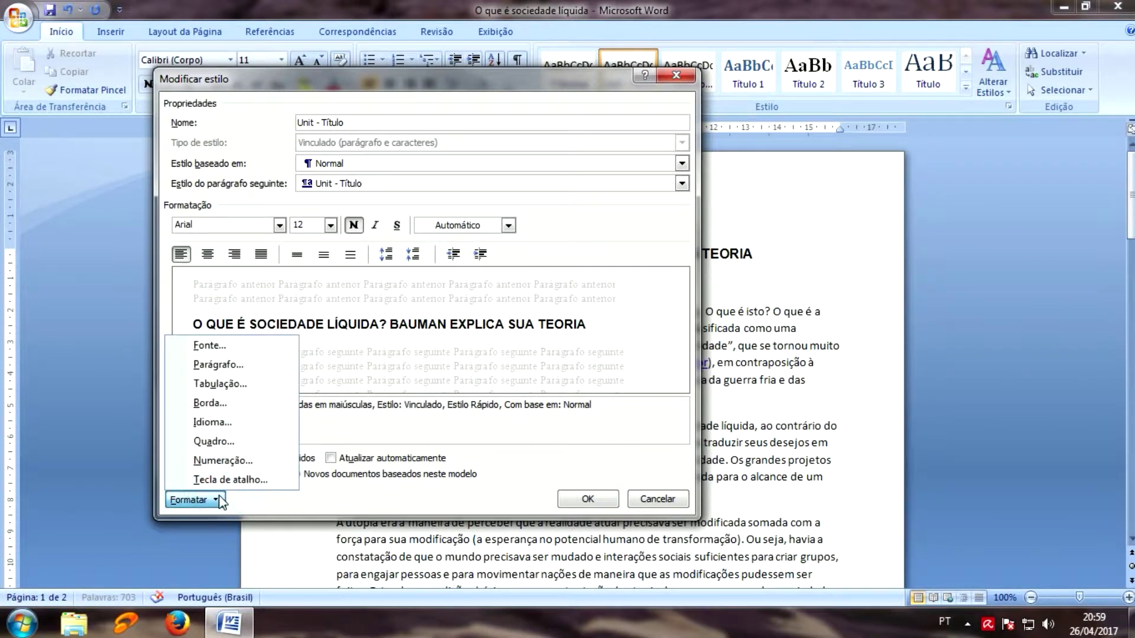
click(207, 366)
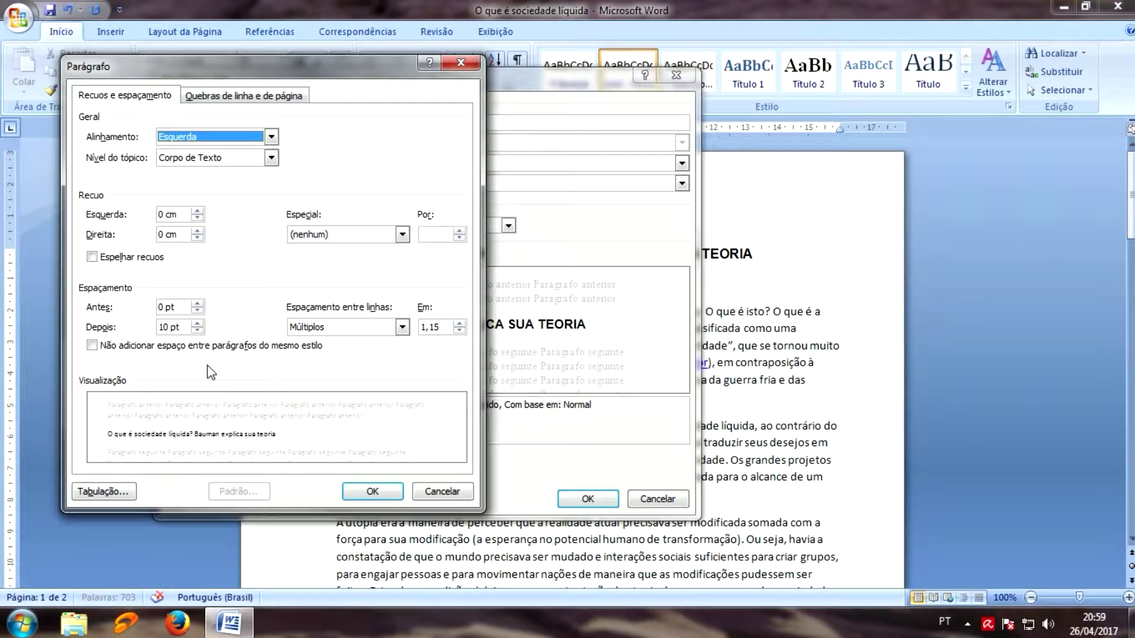
drag(269, 76, 755, 131)
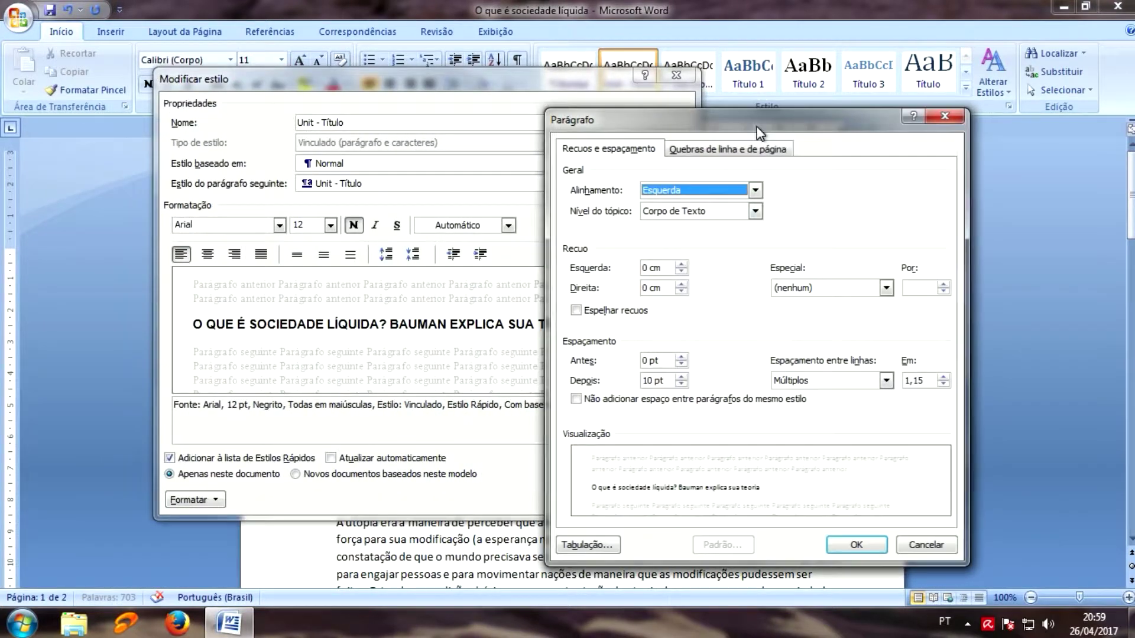
click(758, 191)
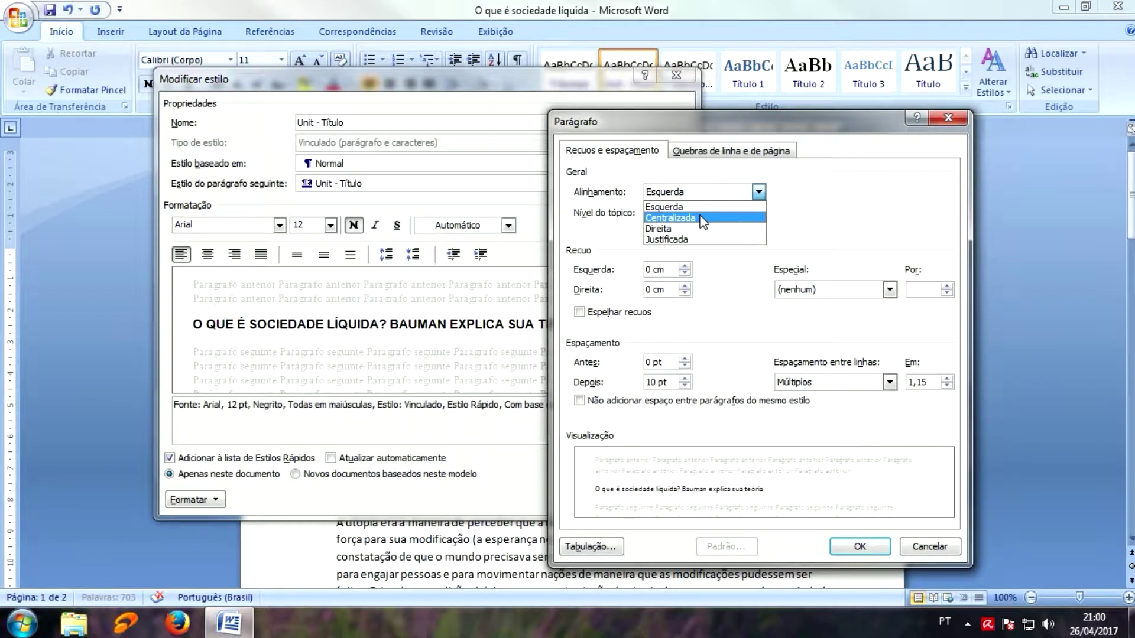
click(779, 190)
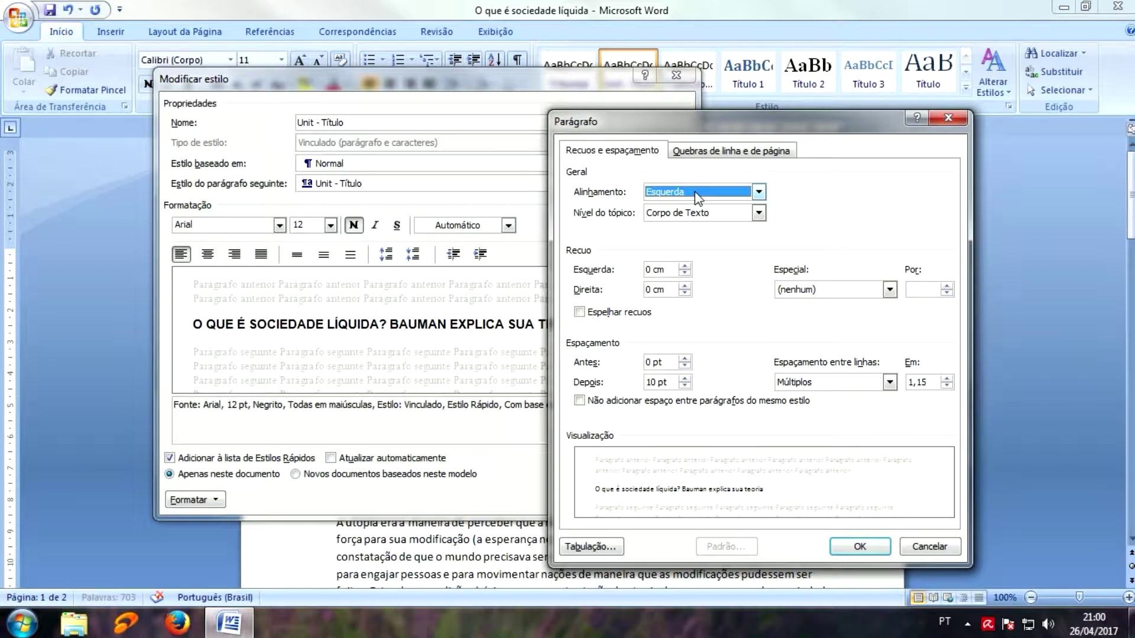
click(684, 365)
click(685, 359)
click(686, 366)
click(685, 360)
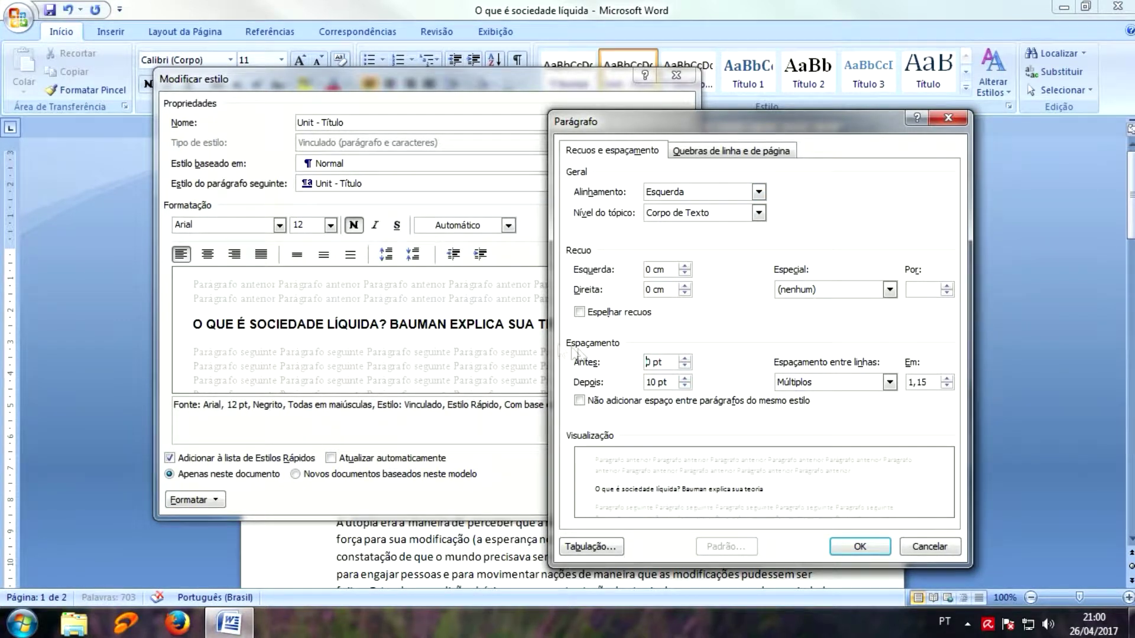
click(685, 379)
click(685, 379)
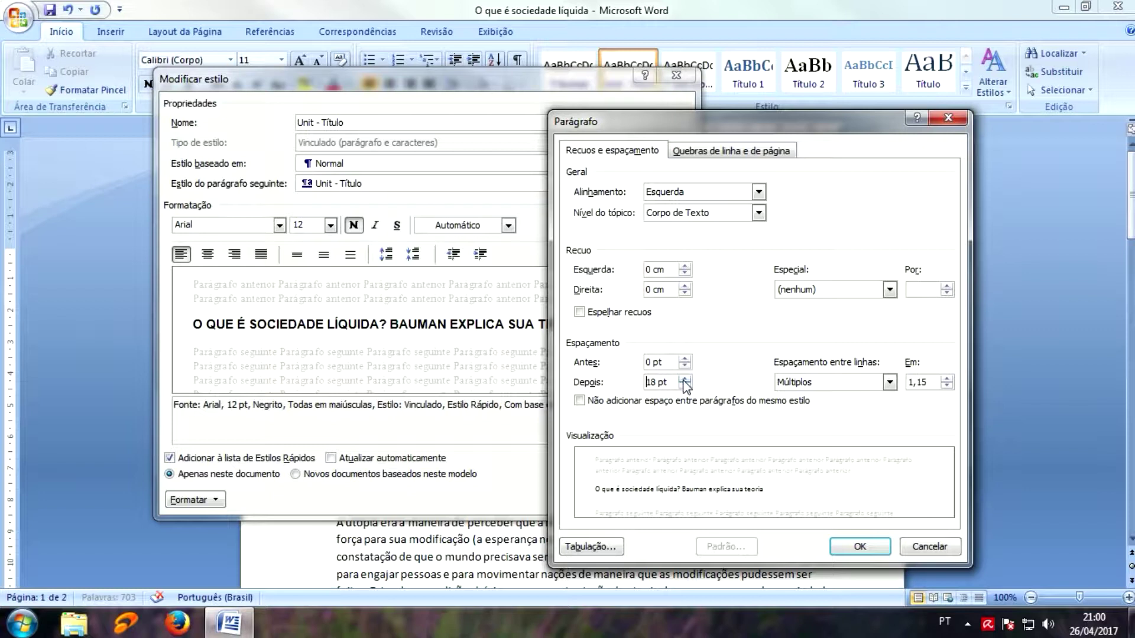
click(686, 380)
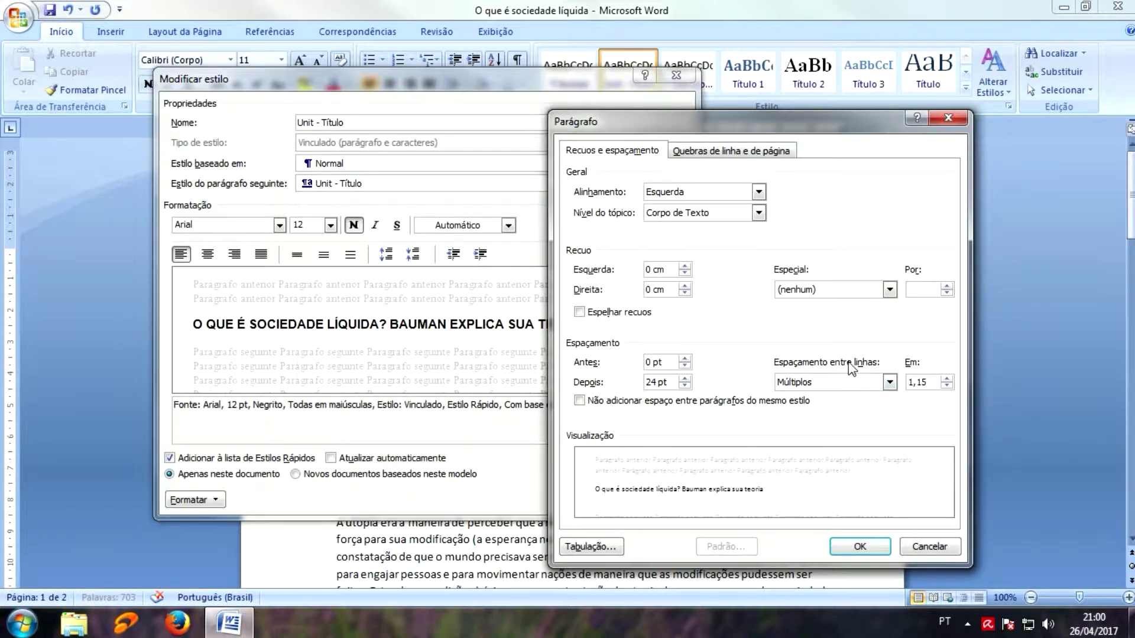
Set the "Unit - Título" style's line spacing to single (Simples) and save the style changes.
click(889, 382)
click(802, 394)
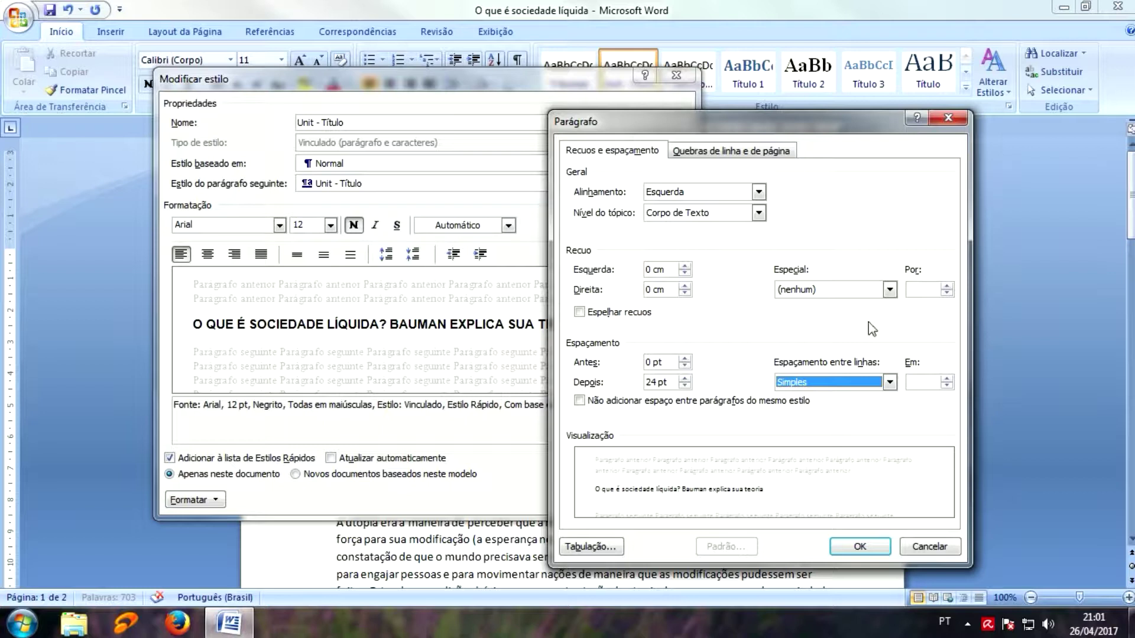
click(855, 548)
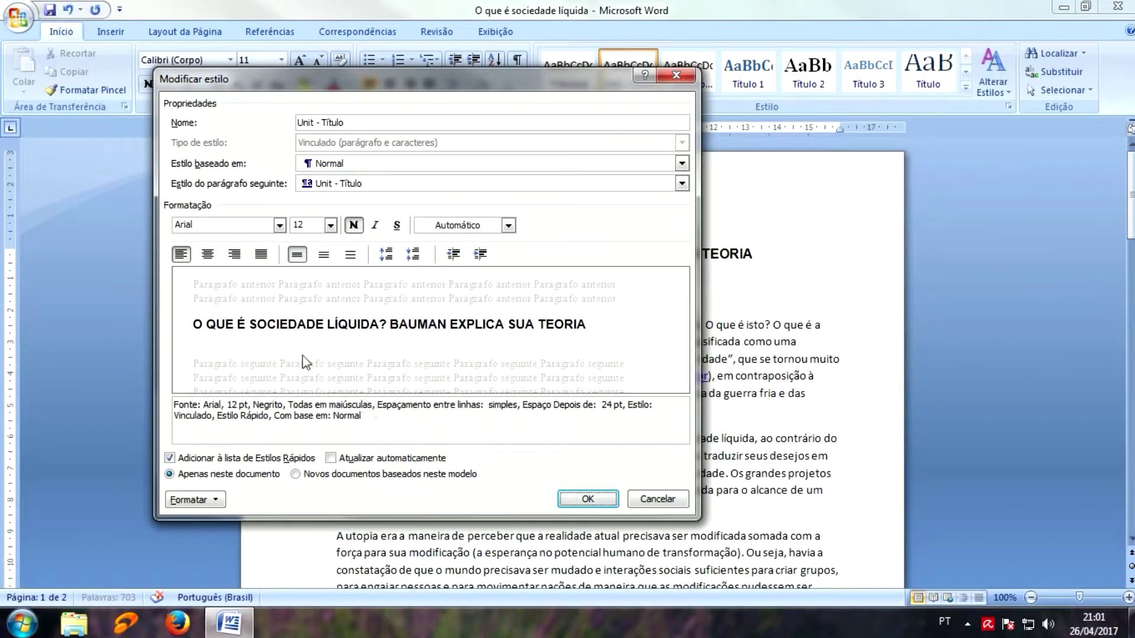
click(581, 498)
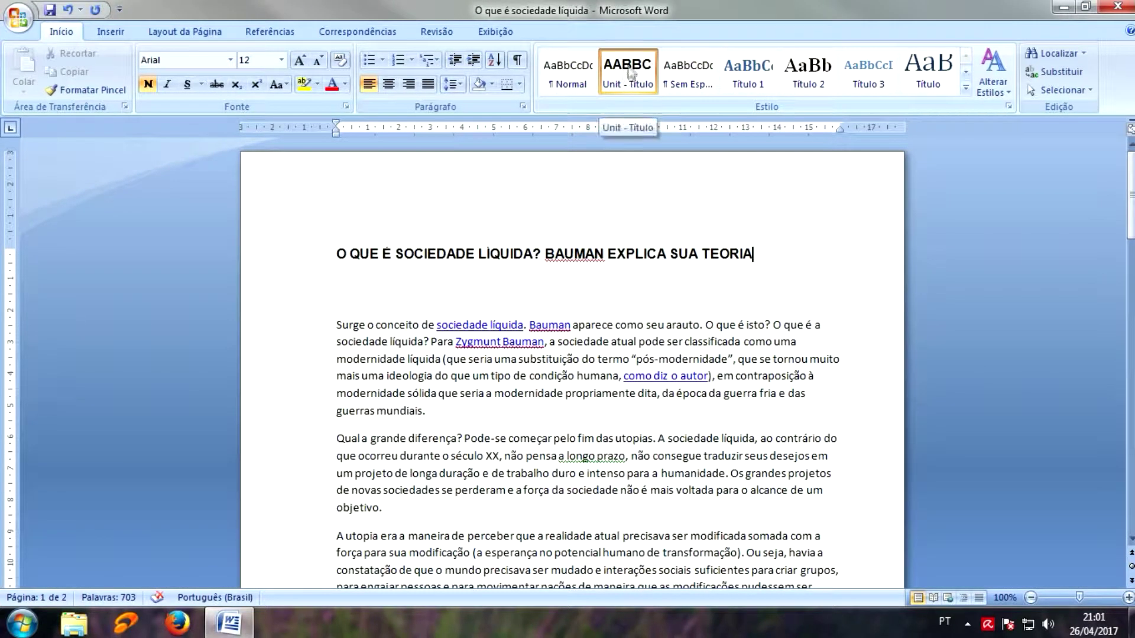
Apply the "Unit - Título" style to the heading "Sociedade líquida: Bauman sobre desregulamentação e desordem".
scroll(369, 351, down, 8)
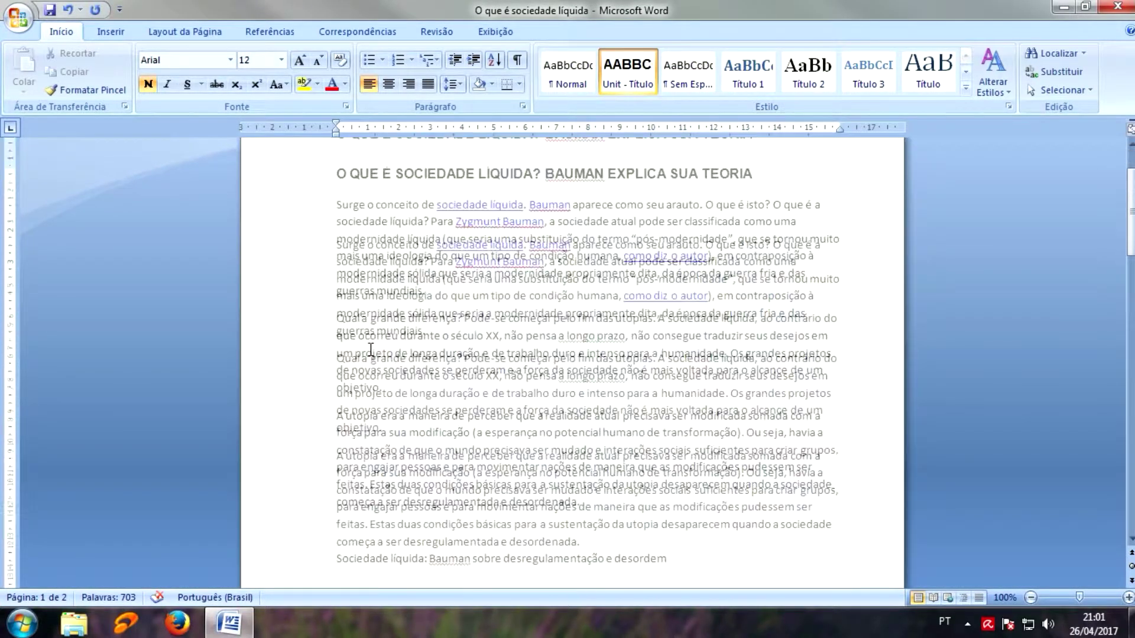
click(289, 404)
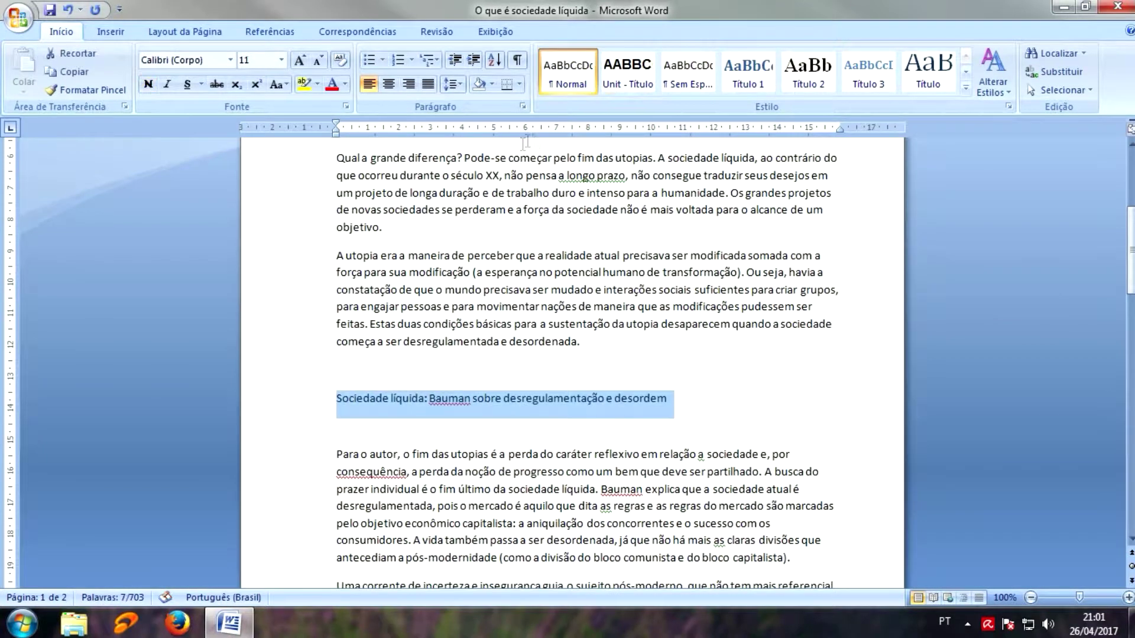
click(626, 83)
Apply the "Unit - Título" style to the heading "Caçadores e jardineiros" on the second page.
scroll(540, 323, down, 12)
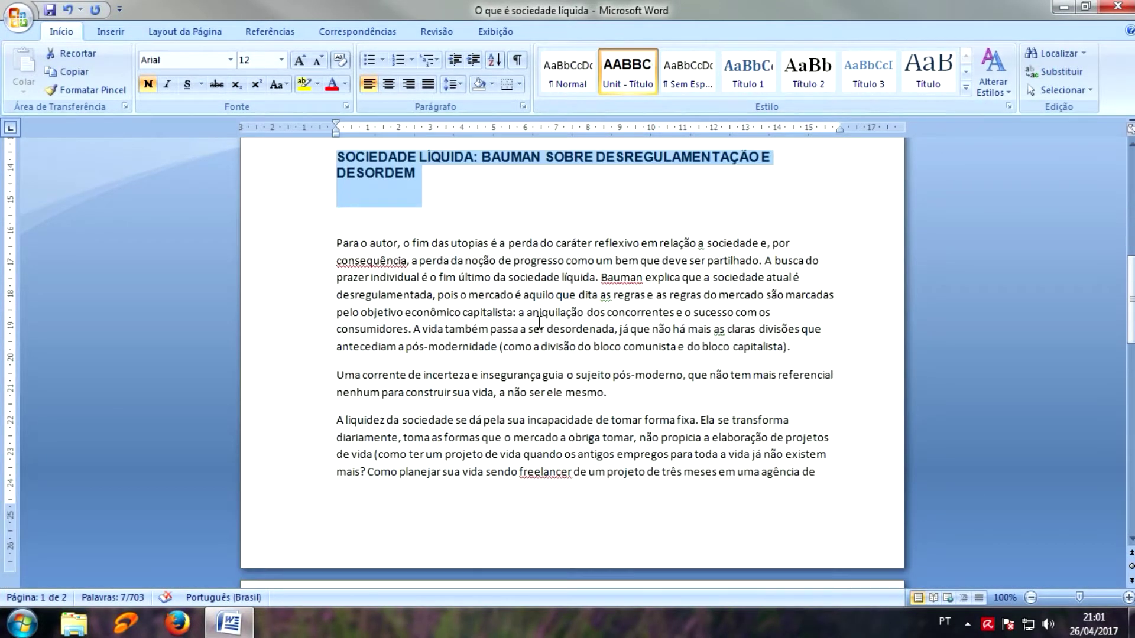
scroll(539, 323, down, 2)
click(295, 477)
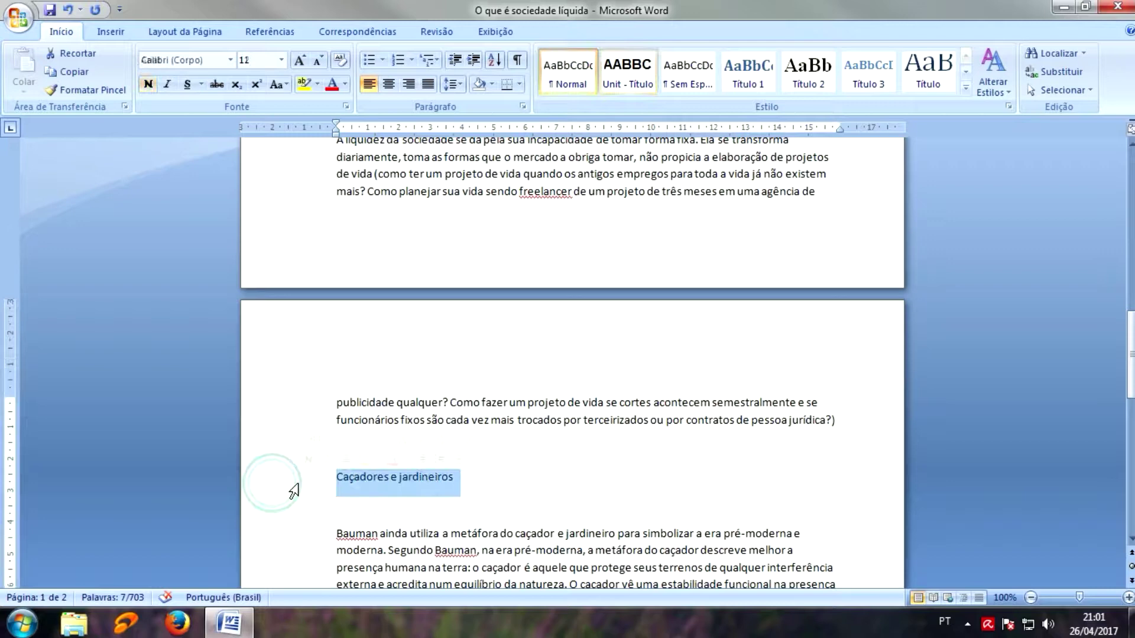
click(626, 72)
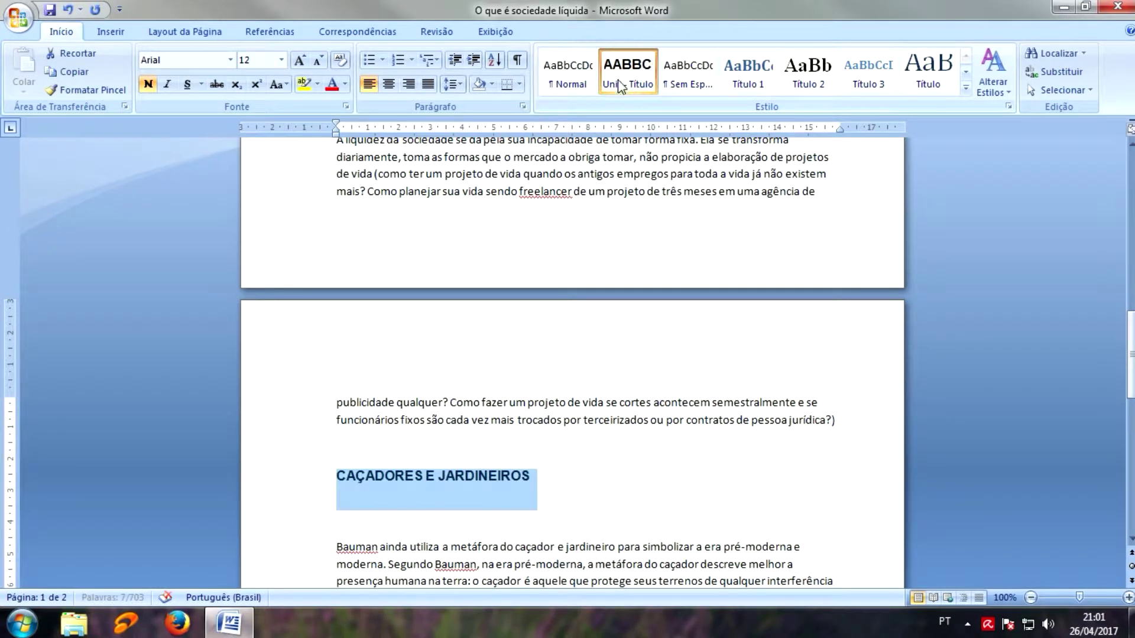
Delete the empty paragraph between the document's main title and its first body paragraph.
scroll(535, 402, up, 13)
scroll(534, 402, down, 13)
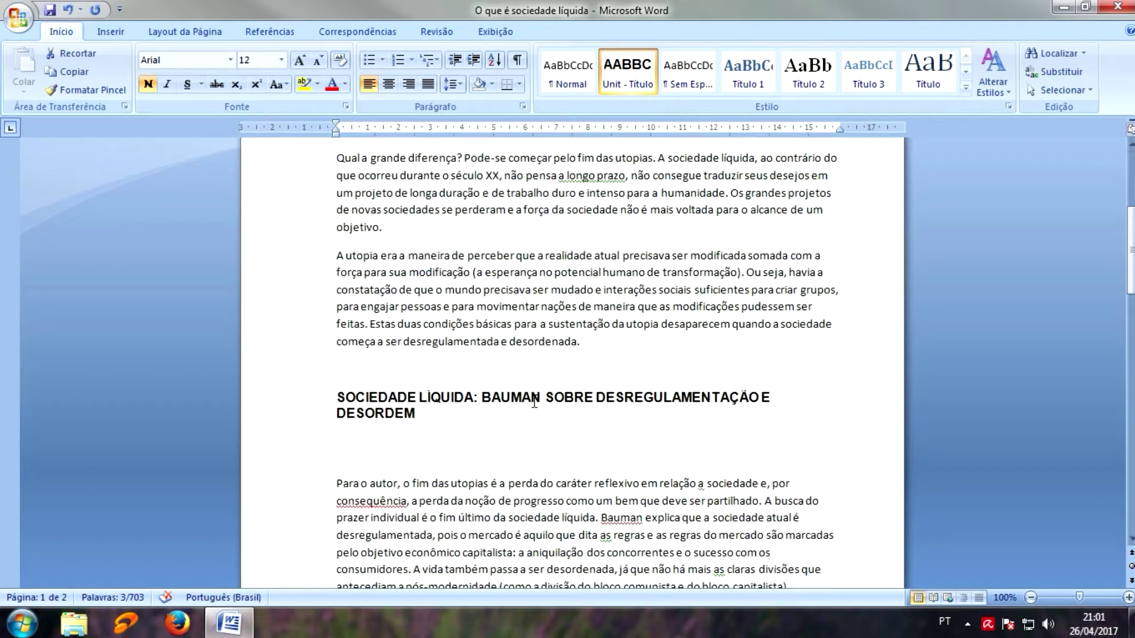
scroll(534, 402, up, 13)
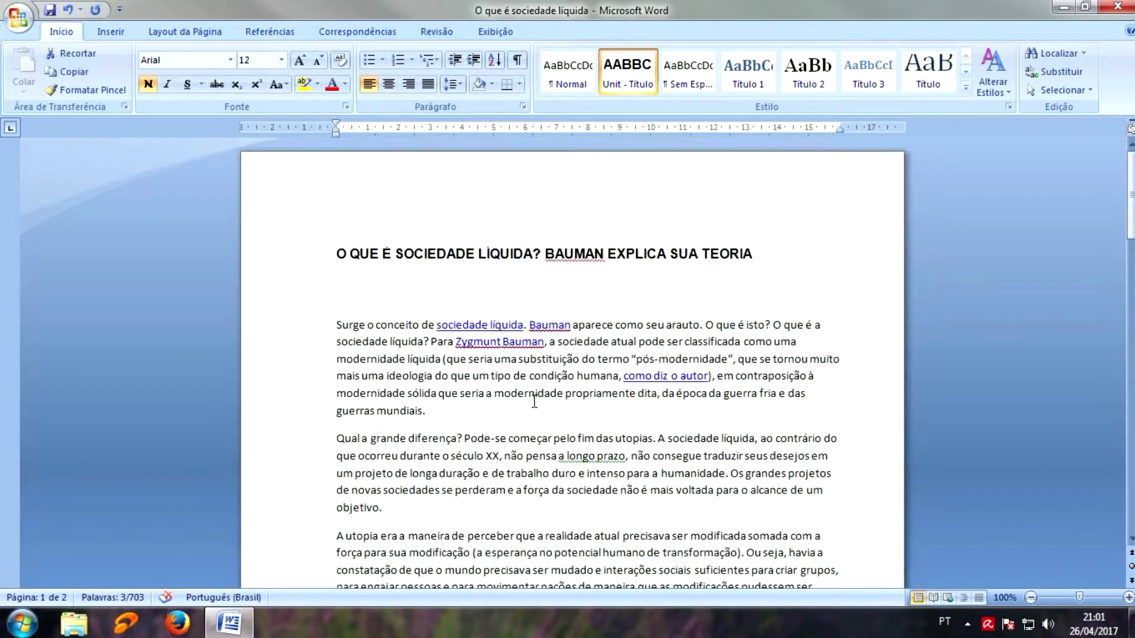
click(357, 297)
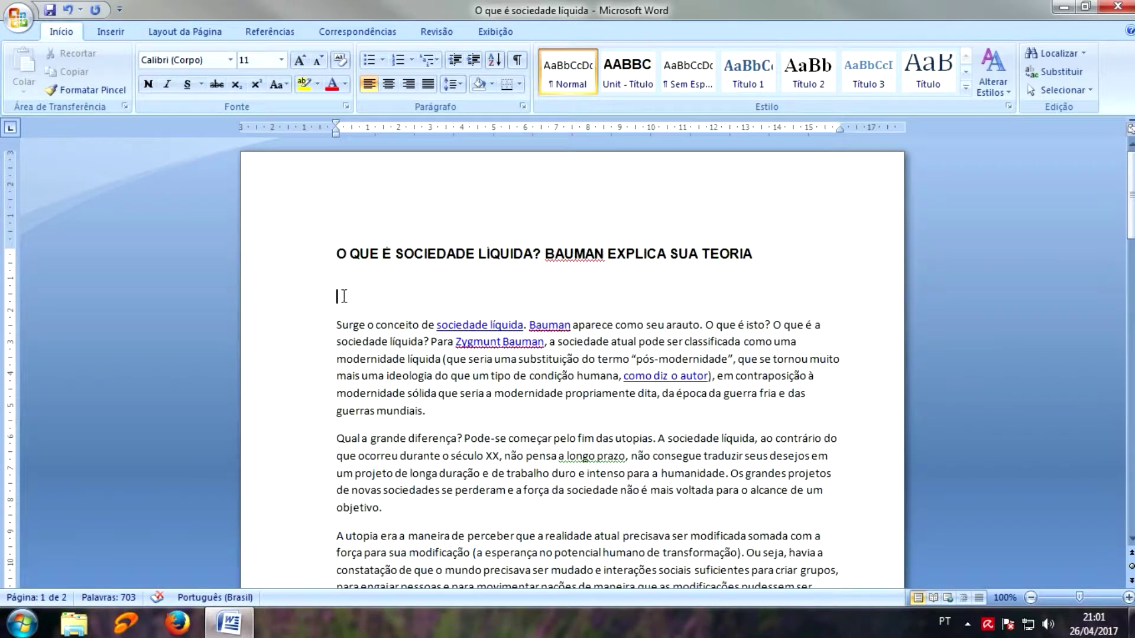
click(304, 307)
key(Delete)
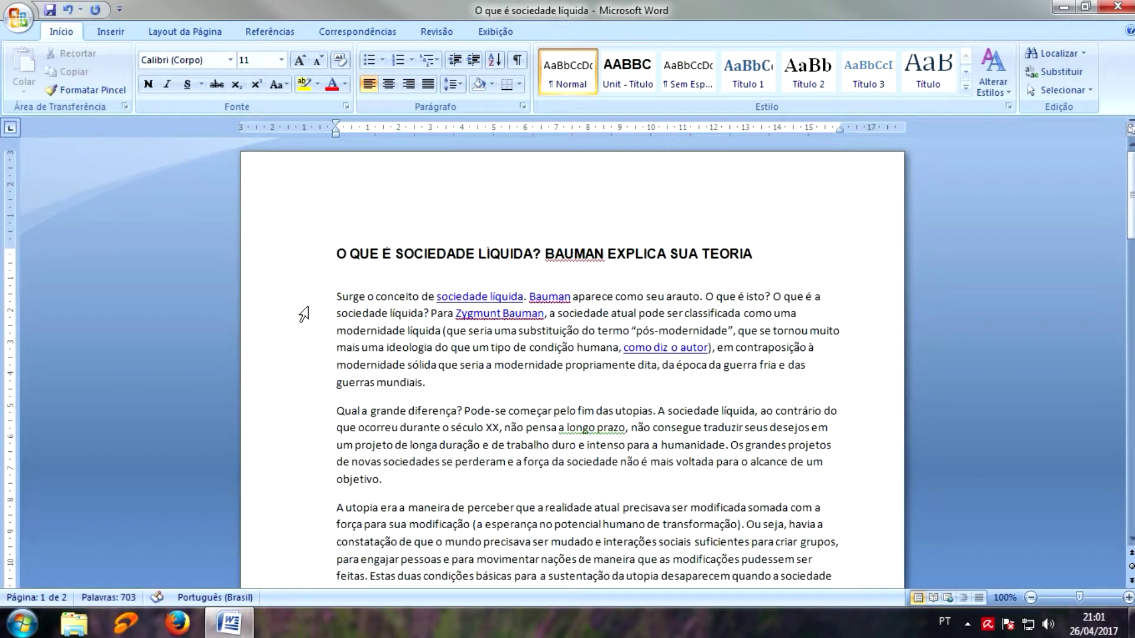
Look through the document's body text below the main title to see which paragraphs need a body style.
scroll(334, 296, down, 11)
scroll(334, 296, up, 11)
scroll(315, 309, down, 5)
scroll(316, 309, up, 5)
scroll(334, 370, down, 2)
scroll(334, 370, down, 6)
scroll(332, 367, up, 8)
scroll(308, 321, down, 1)
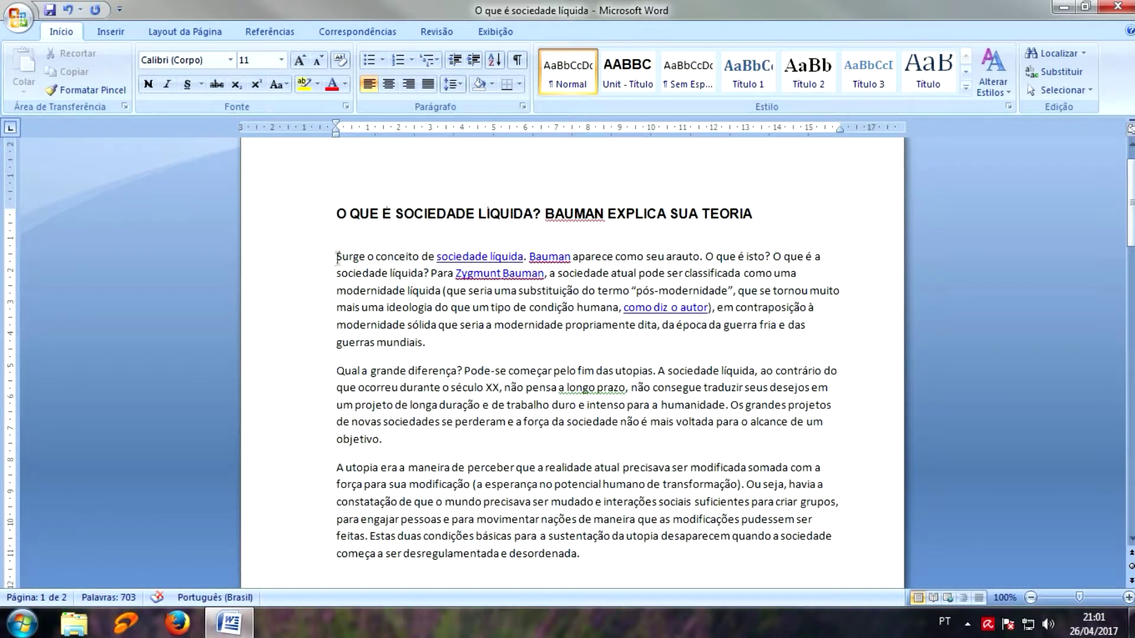
Create a new quick style named "Unit - Corpo do texto" from the first body paragraph.
drag(335, 255, 611, 536)
click(370, 275)
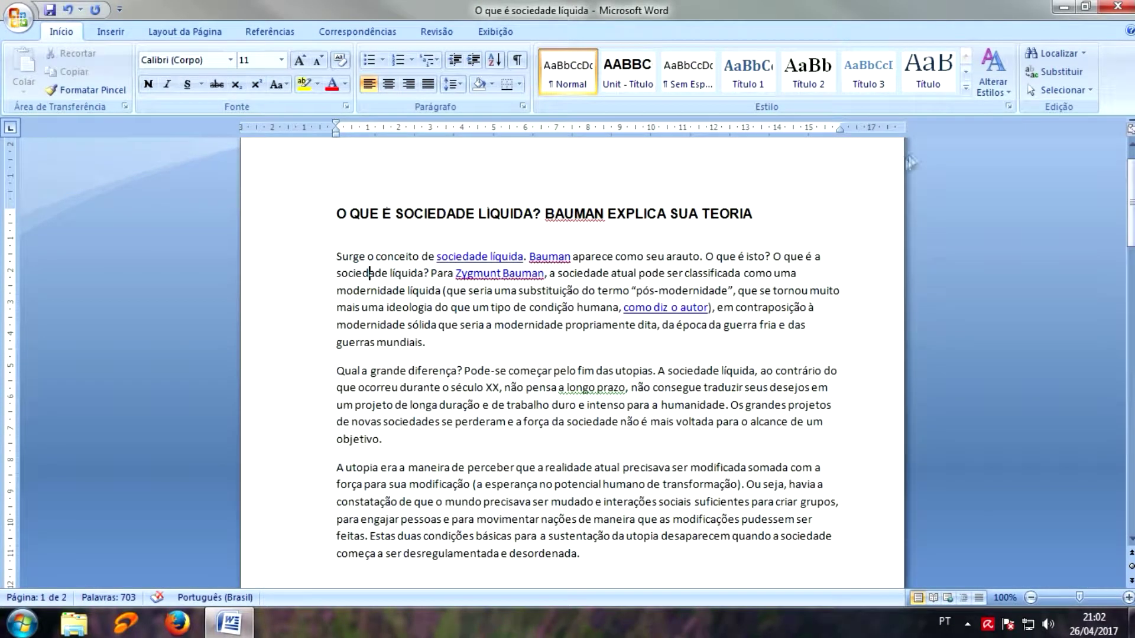
click(964, 87)
click(597, 200)
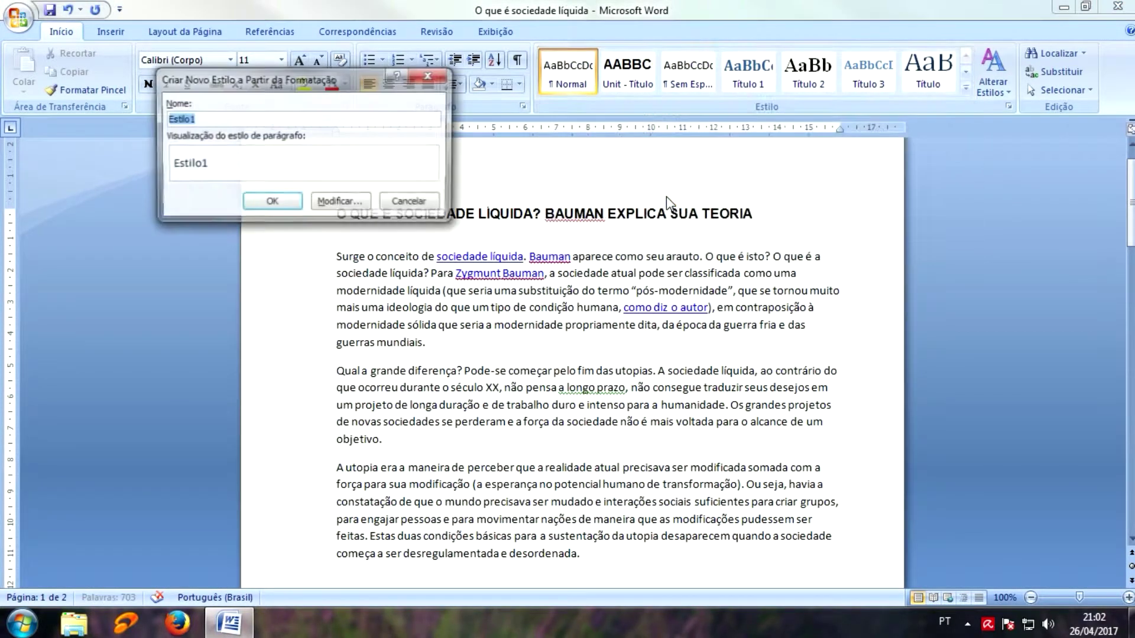
text(Corpo)
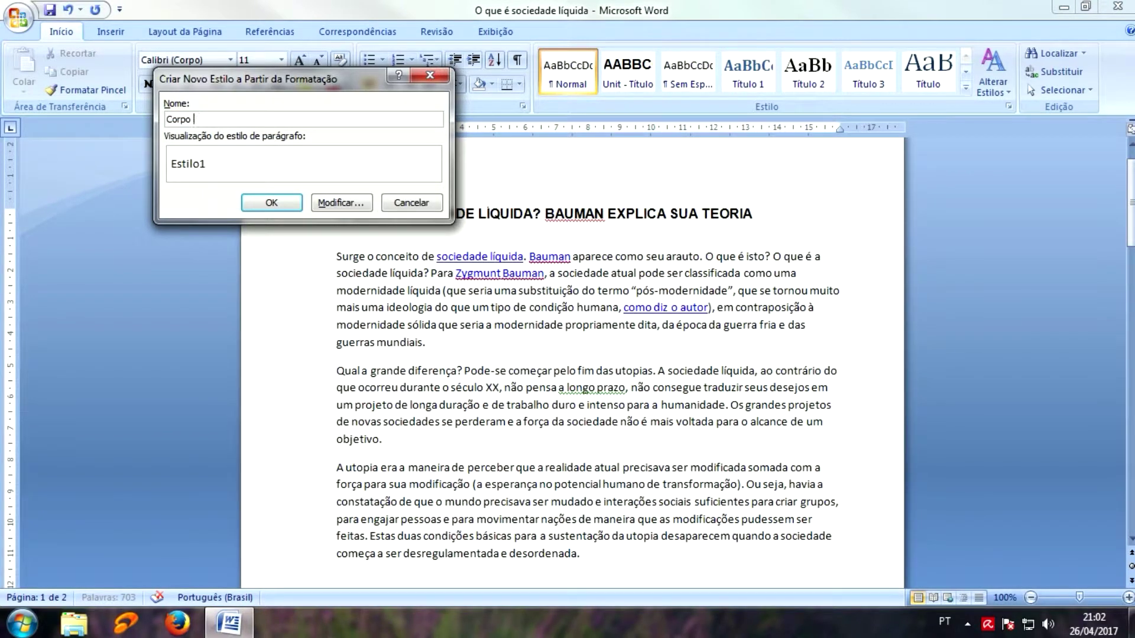
key(BackSpace)
key(BackSpace)
key(BackSpace)
key(BackSpace)
key(BackSpace)
key(BackSpace)
text(Uni)
click(271, 203)
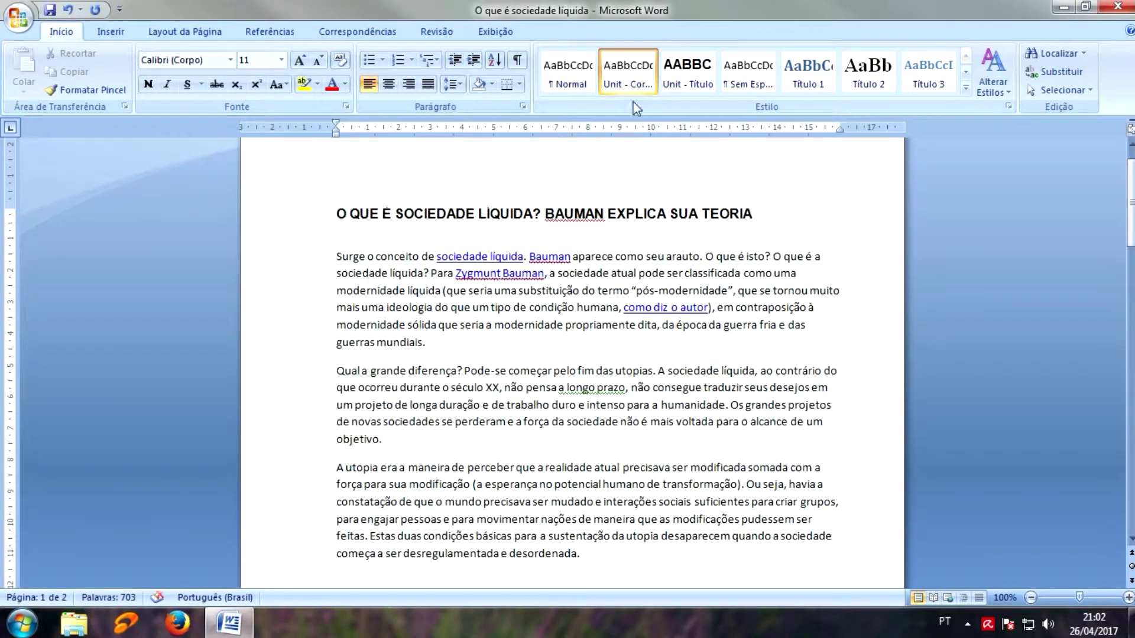
right_click(628, 71)
click(642, 104)
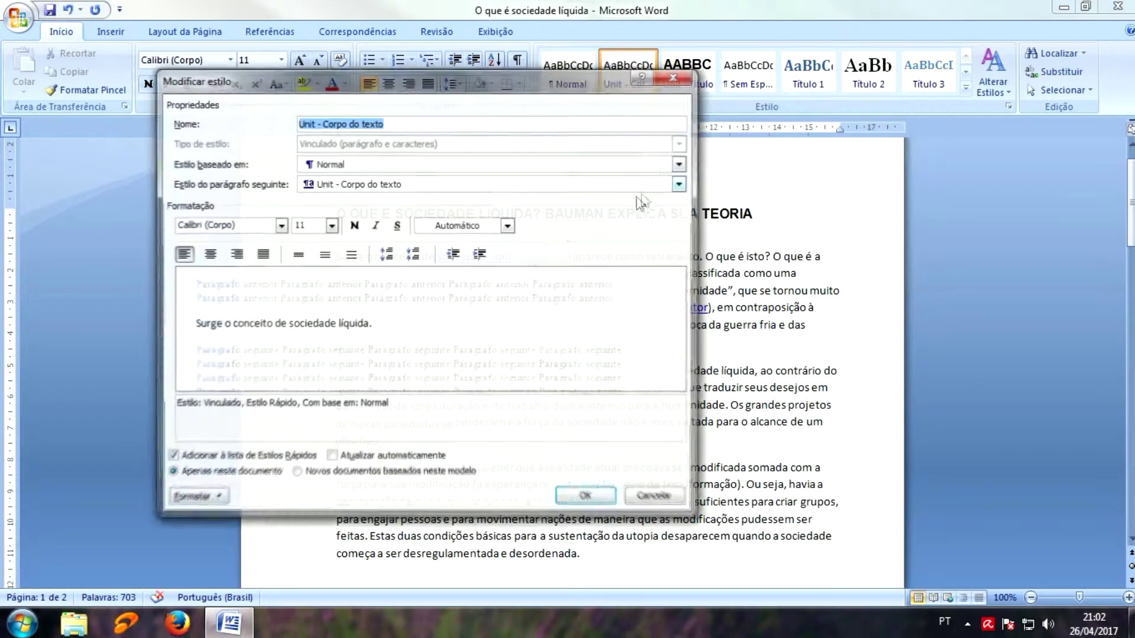
click(673, 77)
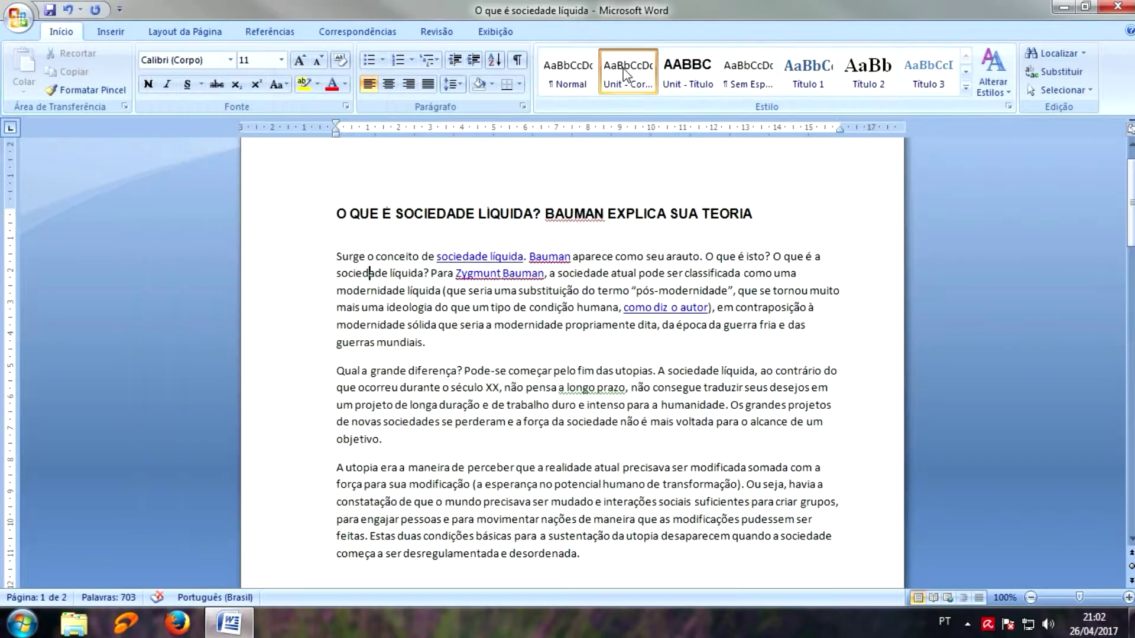
right_click(625, 75)
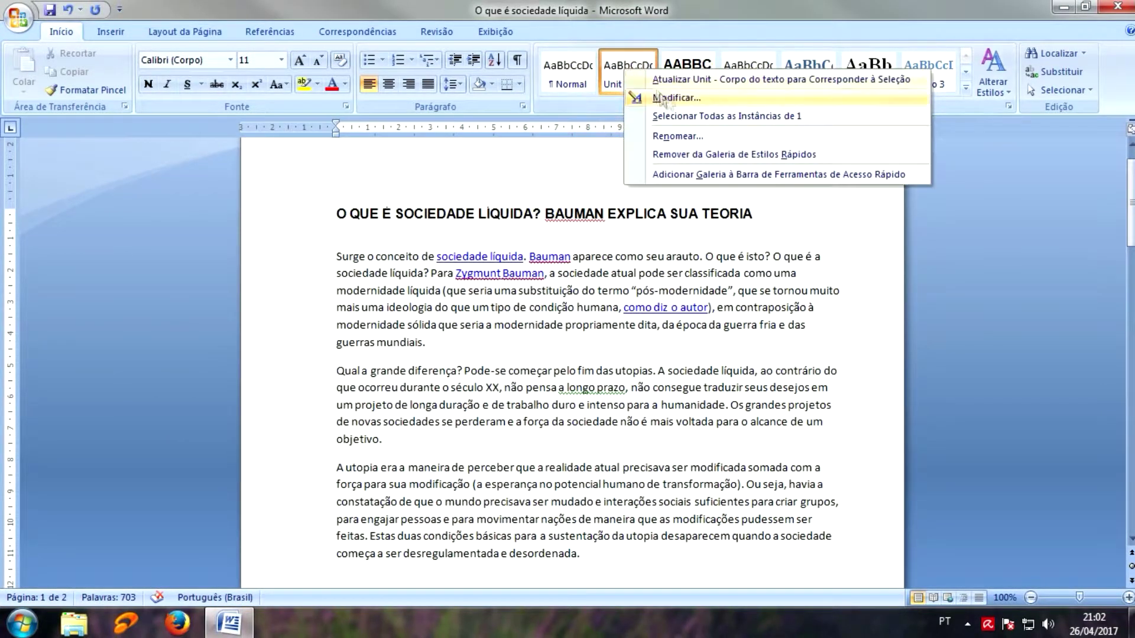
click(673, 97)
drag(456, 86, 375, 101)
click(197, 240)
click(160, 301)
click(248, 239)
click(226, 300)
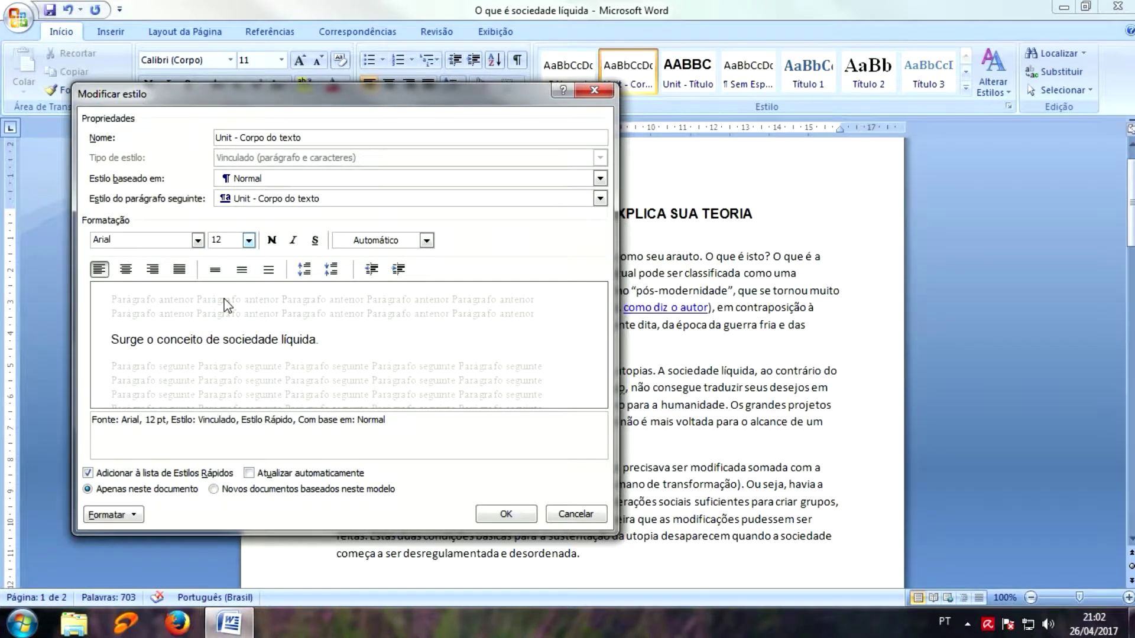
click(179, 273)
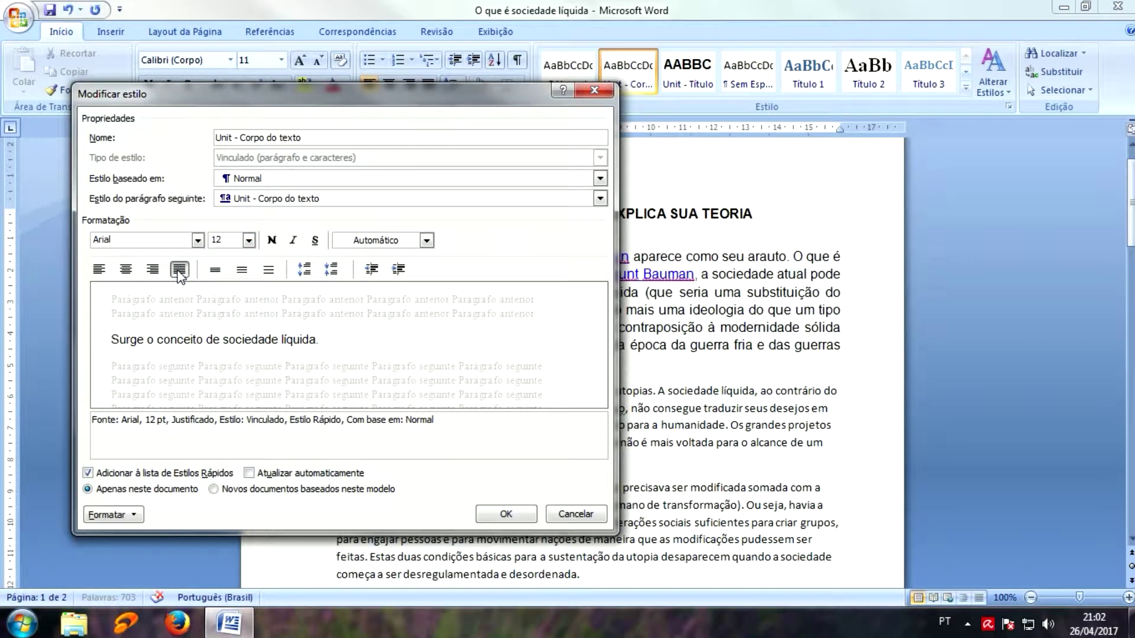
click(179, 273)
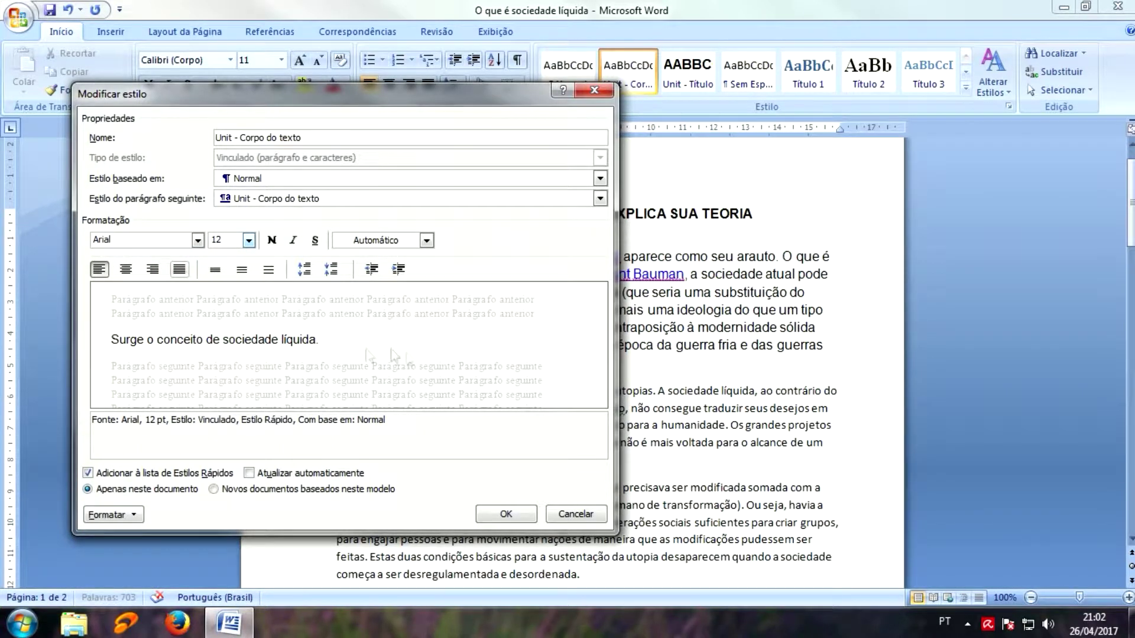
click(585, 518)
Select the first body paragraph and set the "Unit - Corpo do texto" style to Arial, 12 pt, justified.
drag(319, 257, 320, 346)
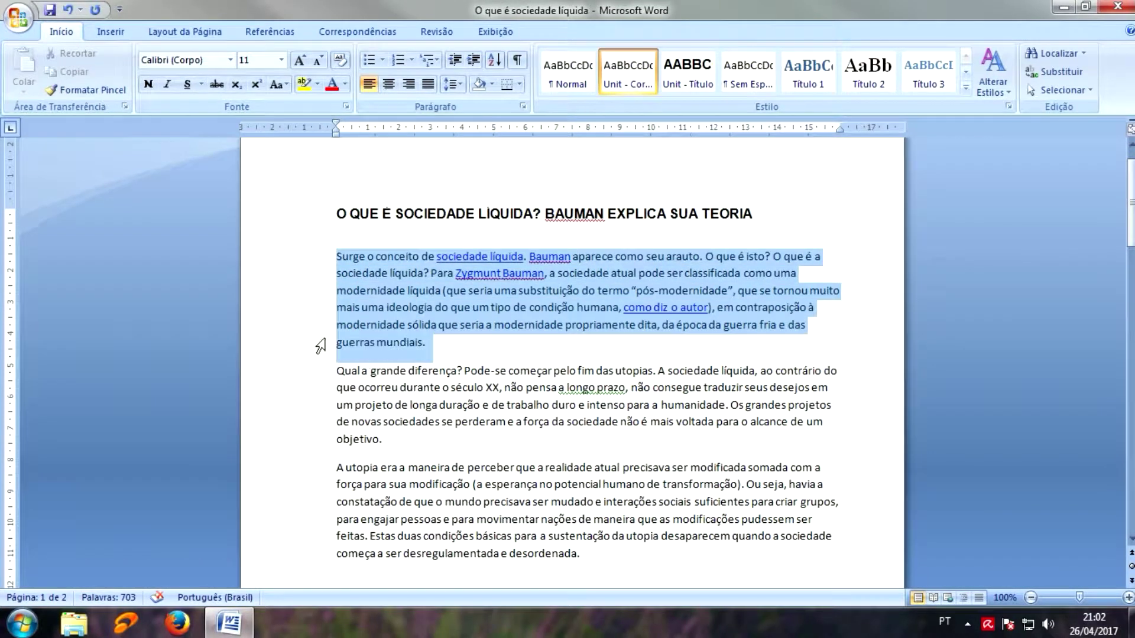
right_click(628, 72)
click(674, 96)
drag(371, 97, 349, 68)
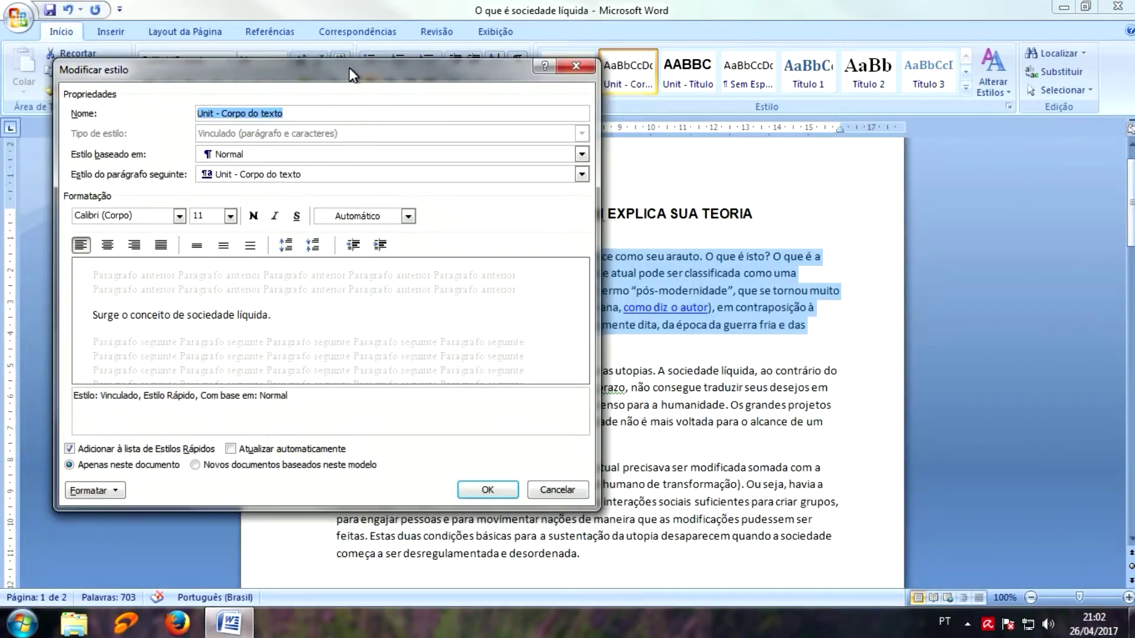
click(161, 245)
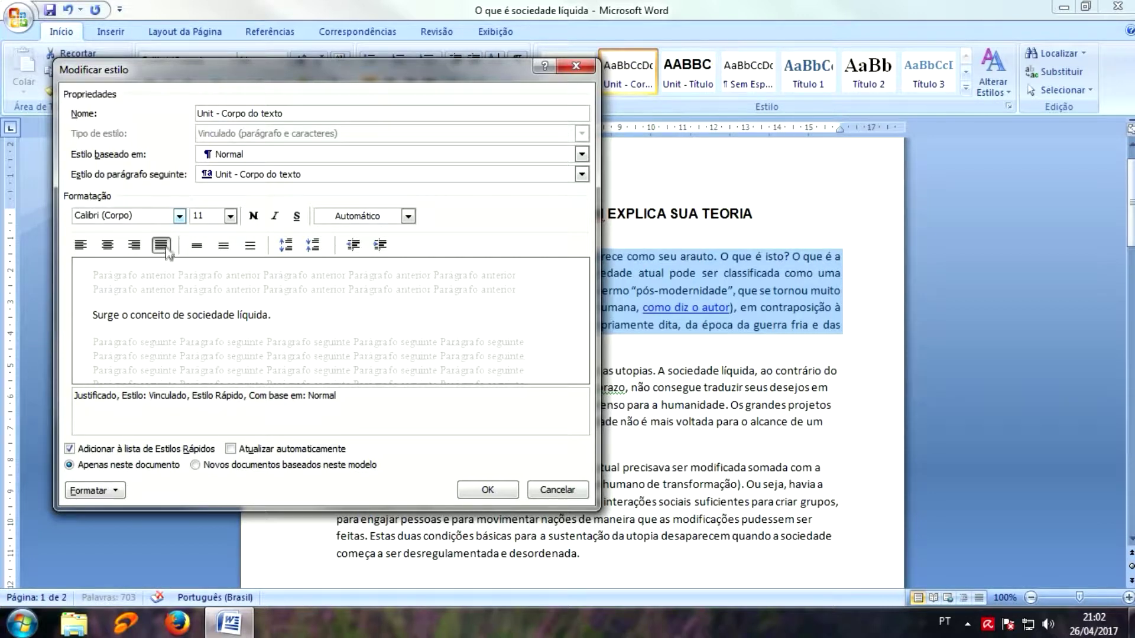
click(179, 216)
click(112, 284)
click(231, 216)
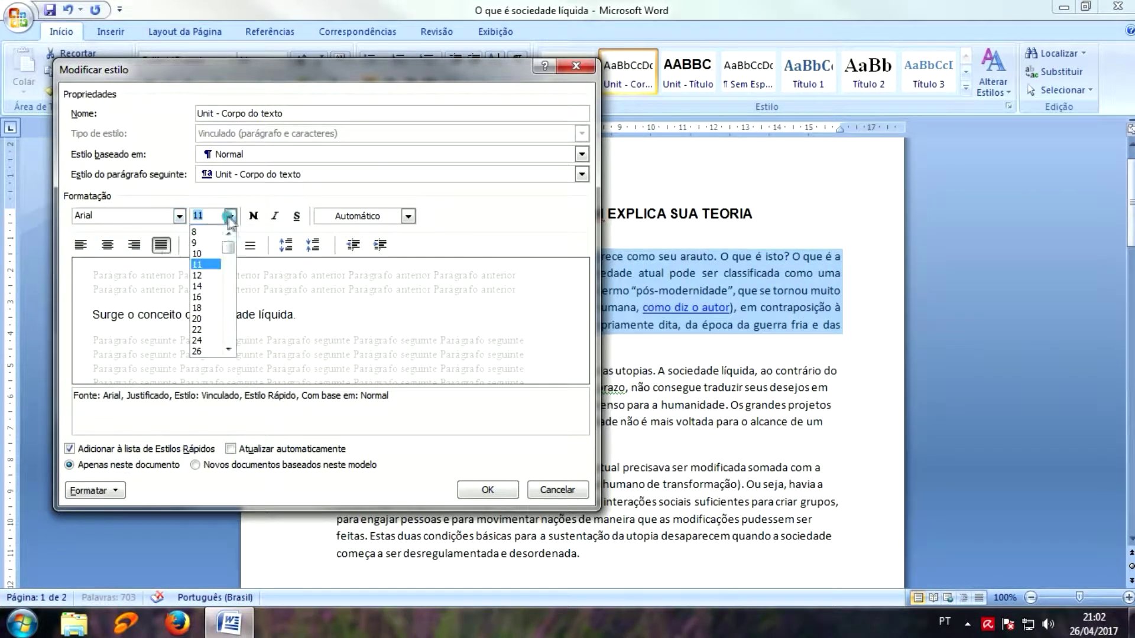
click(202, 273)
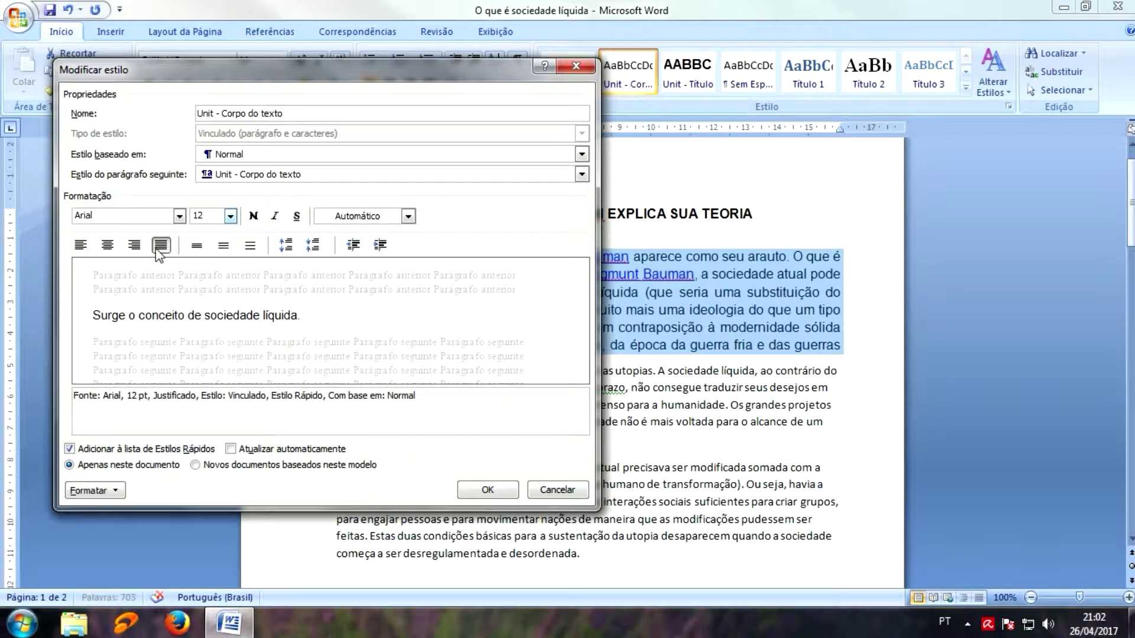
click(80, 245)
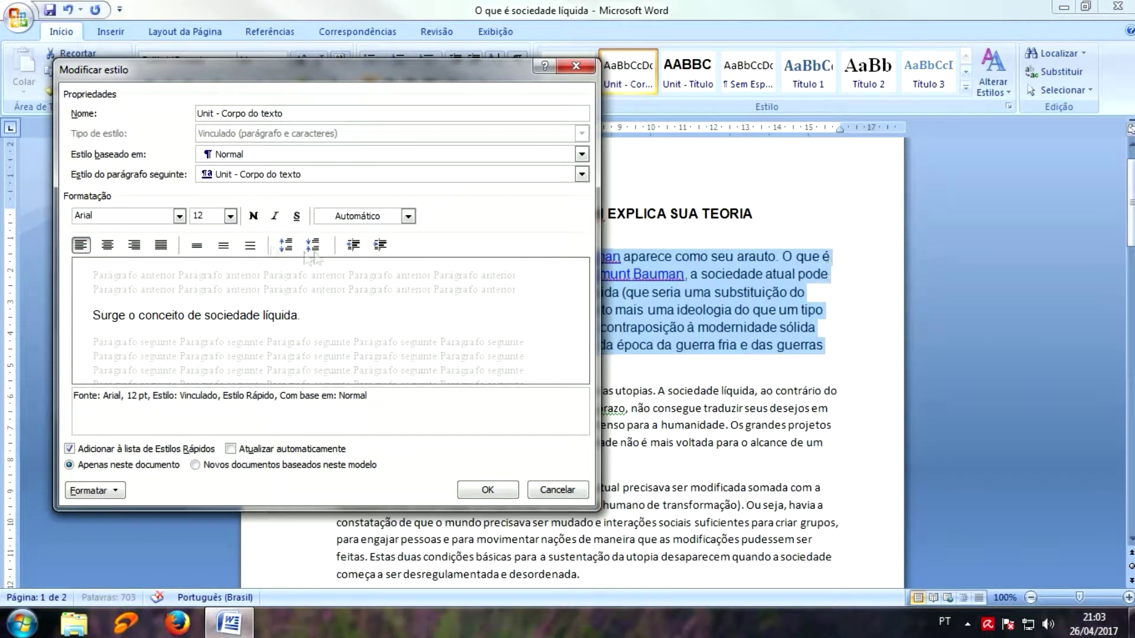
click(161, 245)
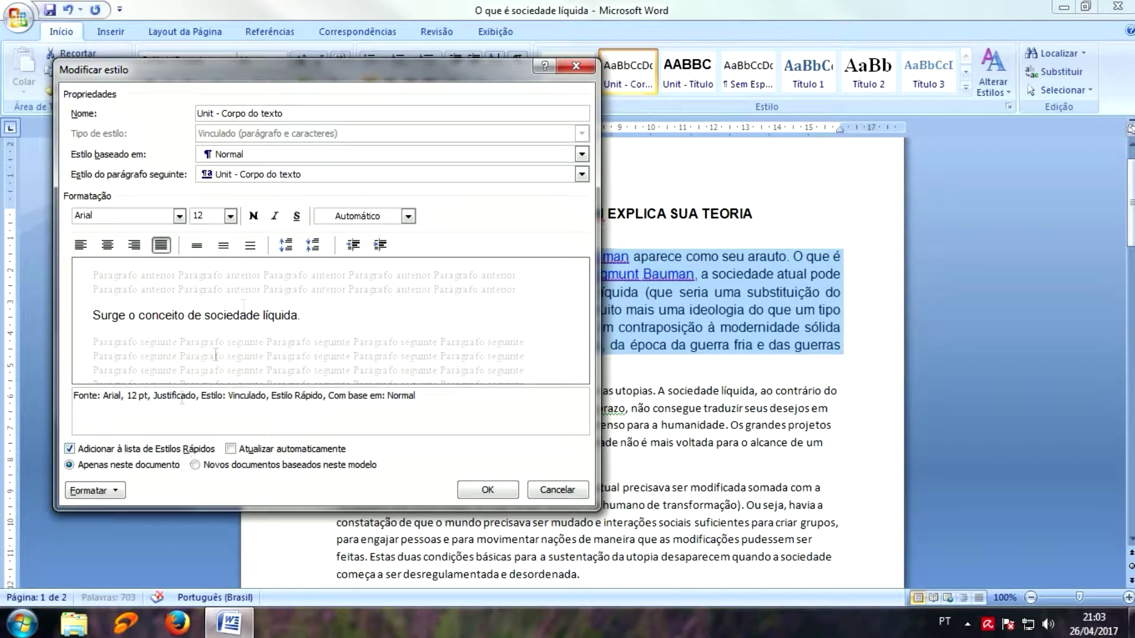
Set the "Unit - Corpo do texto" style's spacing after paragraphs to 0 pt and its line spacing to 1,5 linhas.
drag(247, 72, 826, 129)
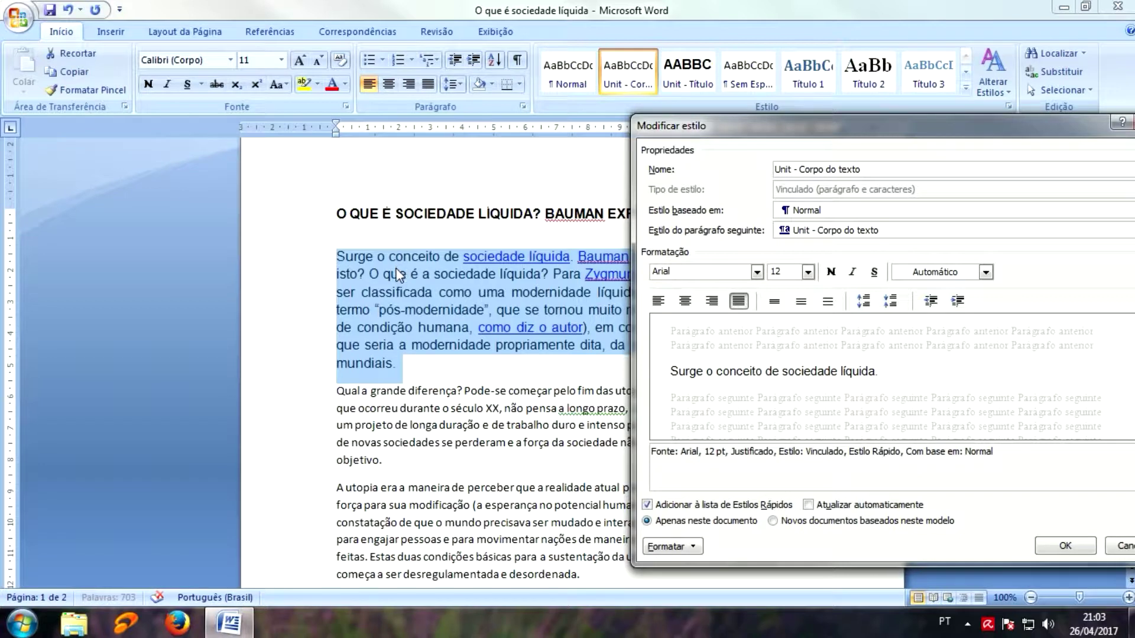
click(685, 547)
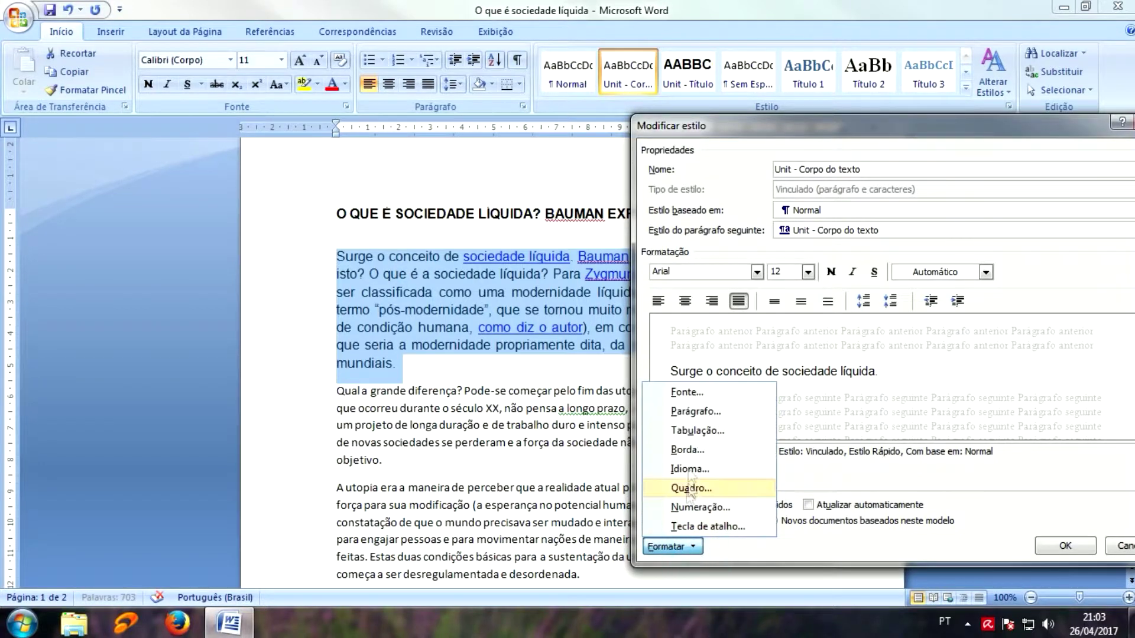
click(696, 412)
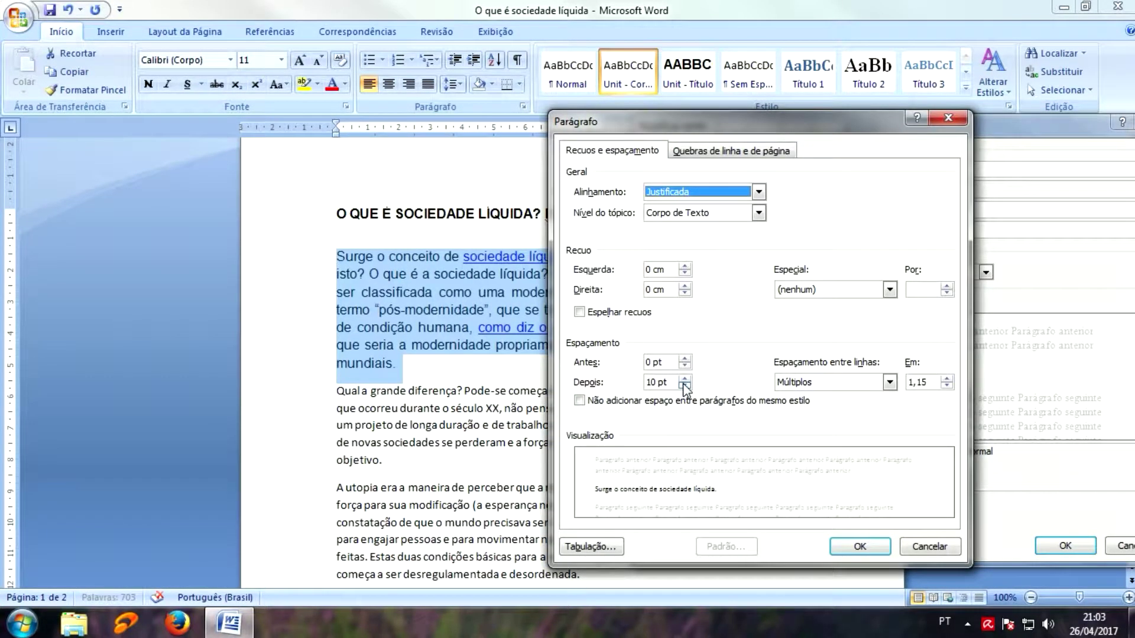
click(684, 385)
click(684, 385)
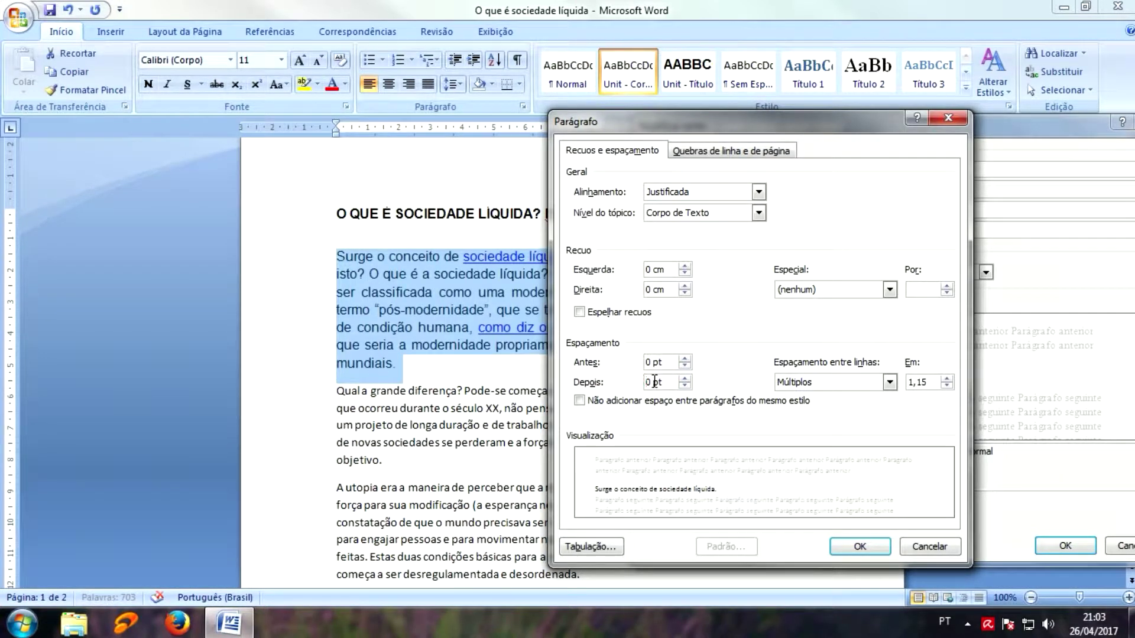
click(845, 383)
click(823, 409)
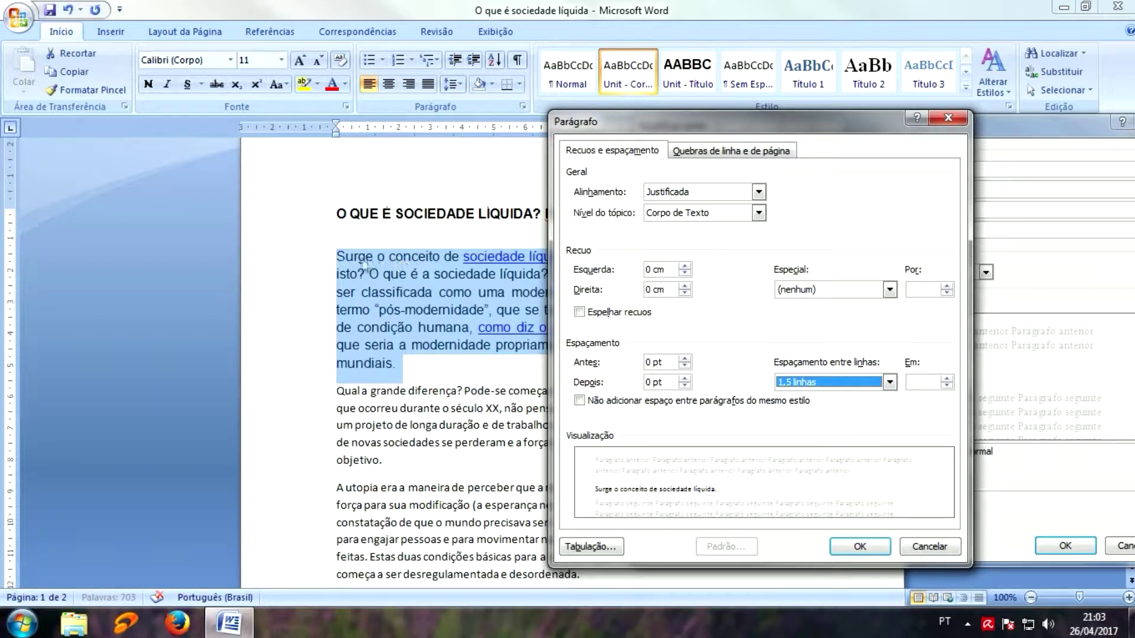
Give the "Unit - Corpo do texto" style a first-line indent (Primeira linha) of 2 cm and save the style changes.
click(850, 292)
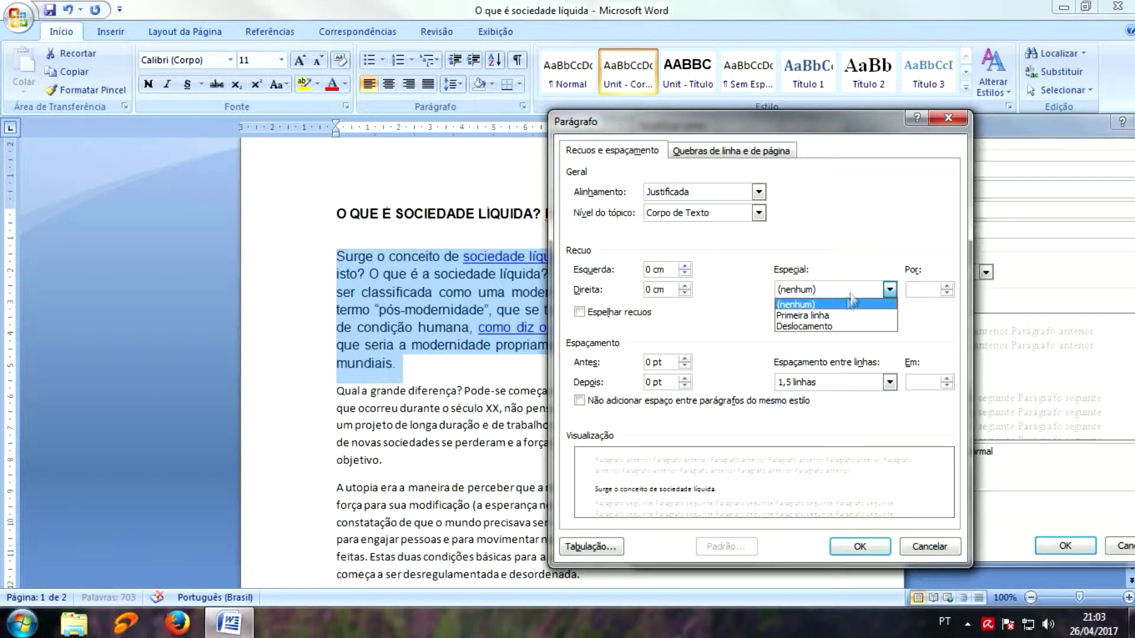
click(806, 314)
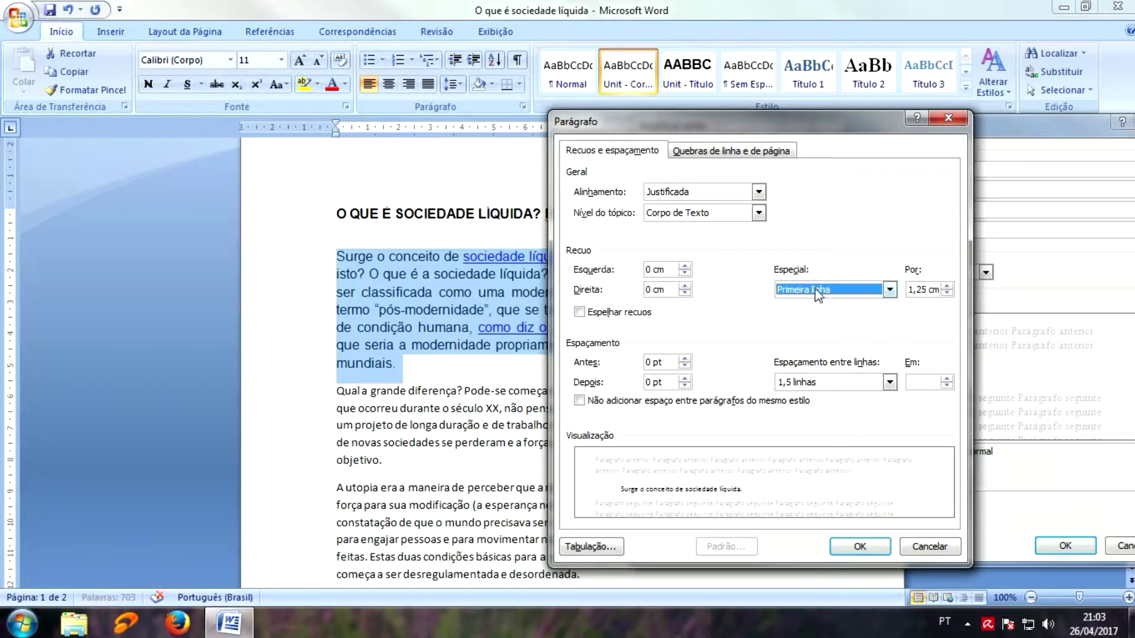
click(948, 286)
click(948, 286)
click(948, 286)
click(948, 286)
click(948, 286)
click(948, 287)
click(948, 287)
click(948, 286)
click(859, 546)
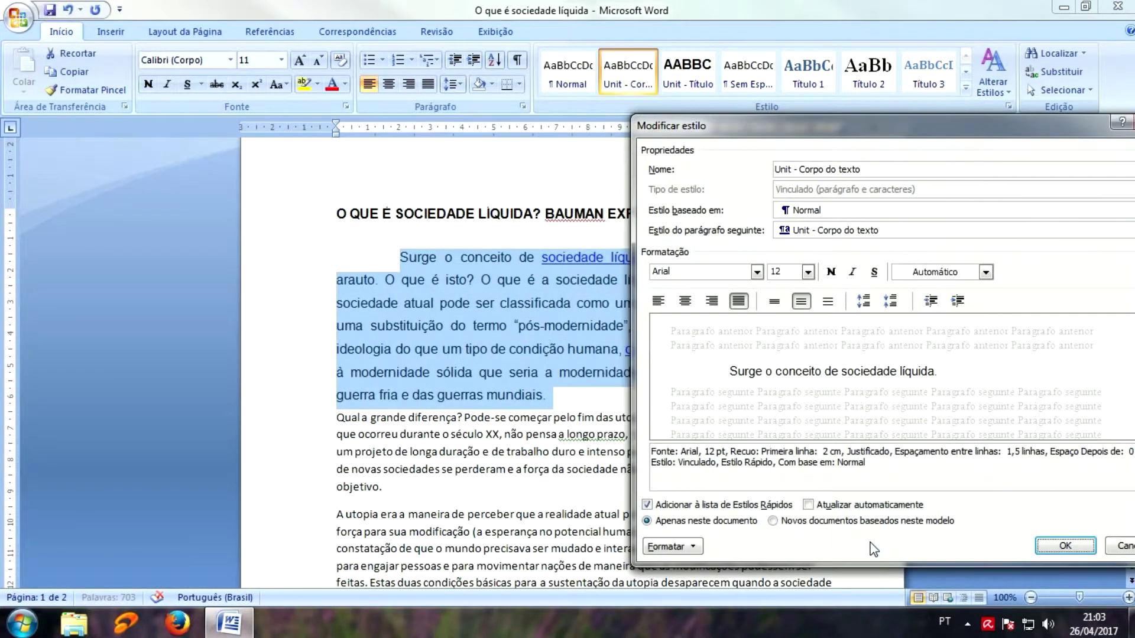
click(1065, 545)
Look through the formatted first paragraph and the remaining body paragraphs on both pages.
scroll(399, 328, down, 2)
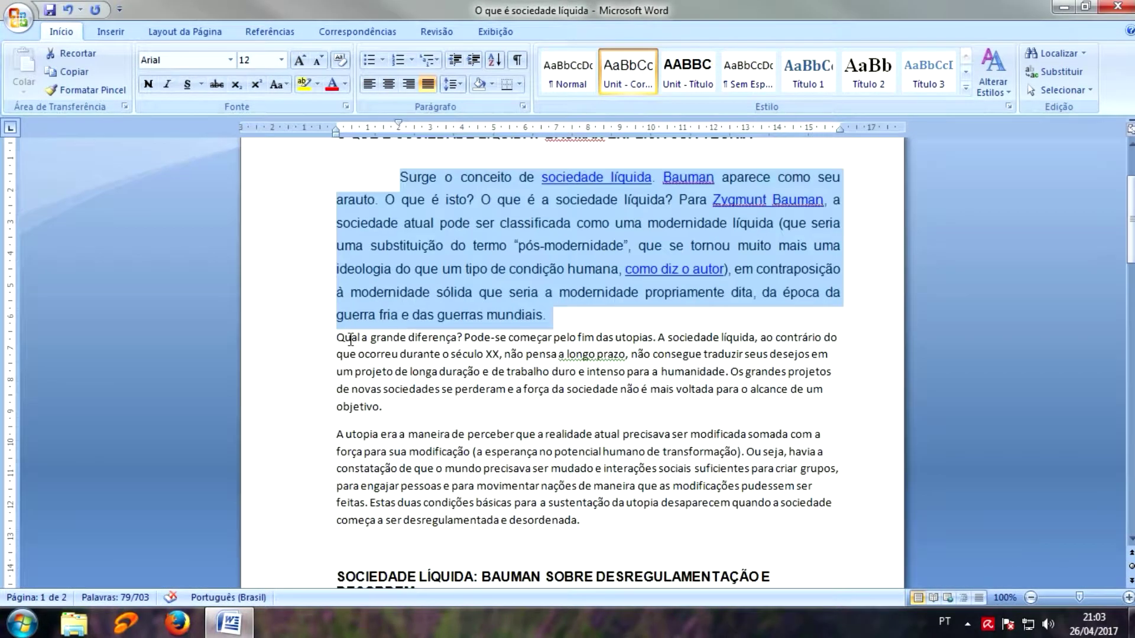
scroll(351, 340, up, 2)
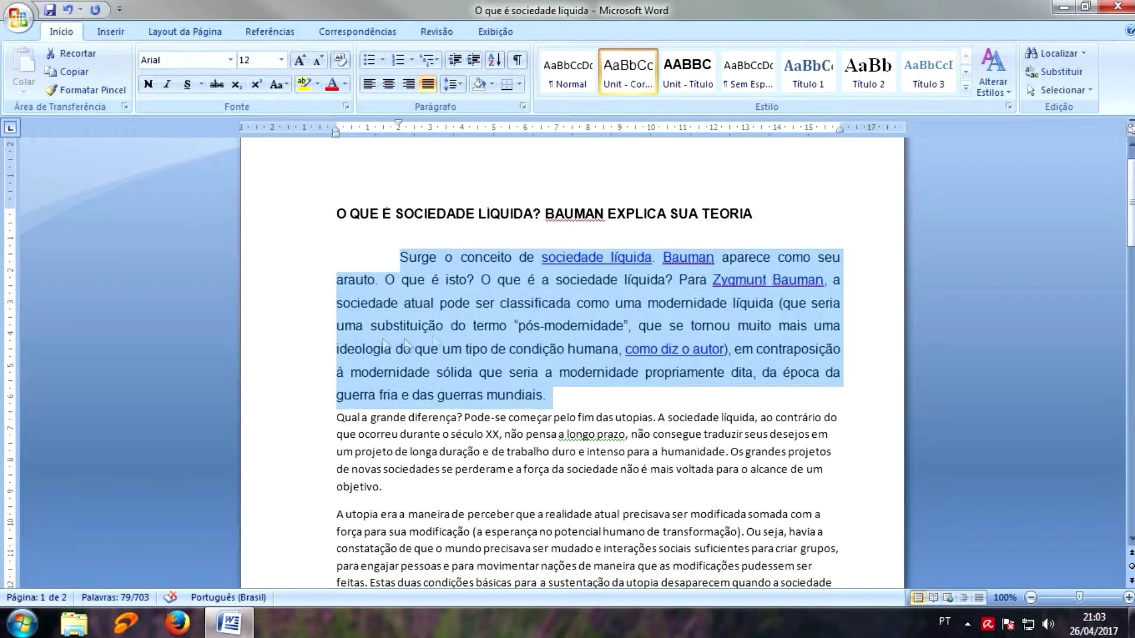
scroll(427, 356, down, 4)
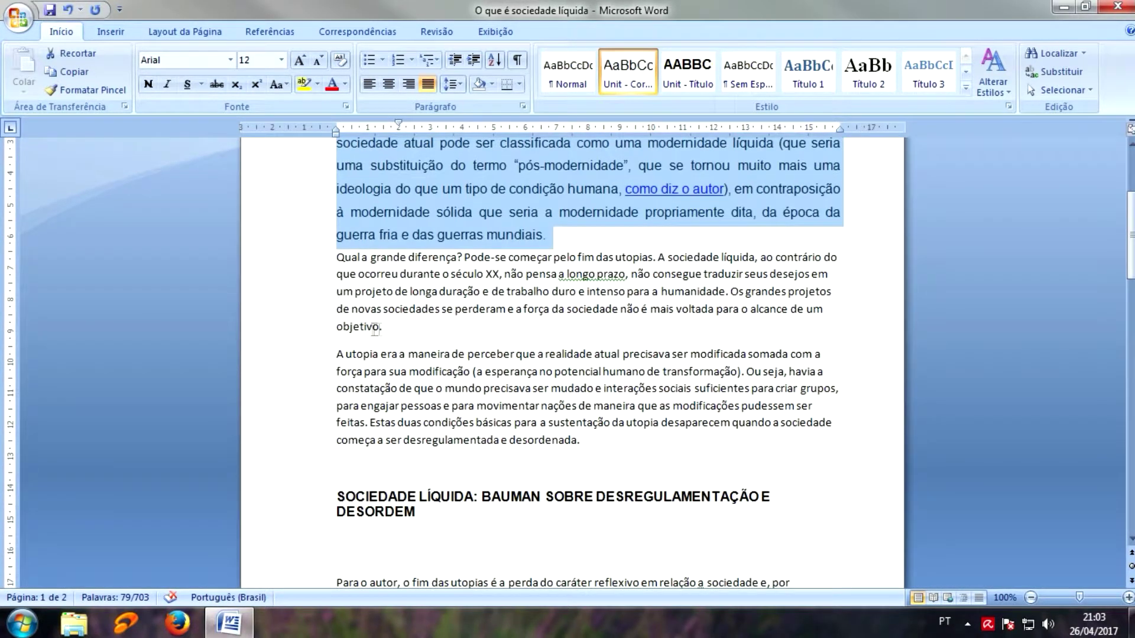
scroll(355, 284, down, 3)
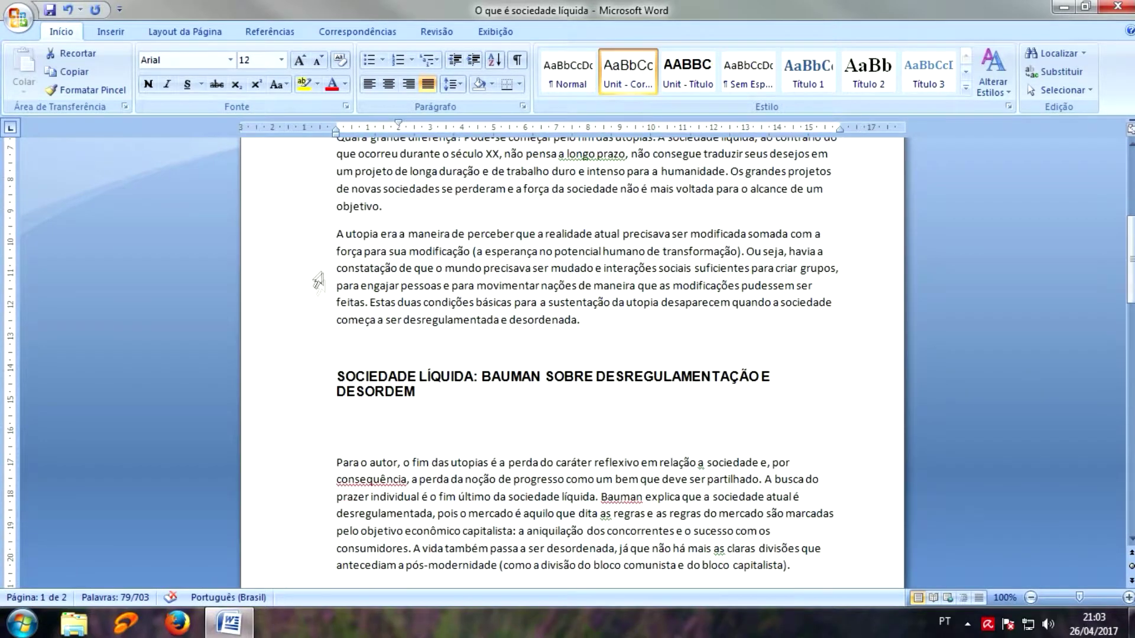
scroll(313, 331, down, 4)
scroll(302, 294, down, 6)
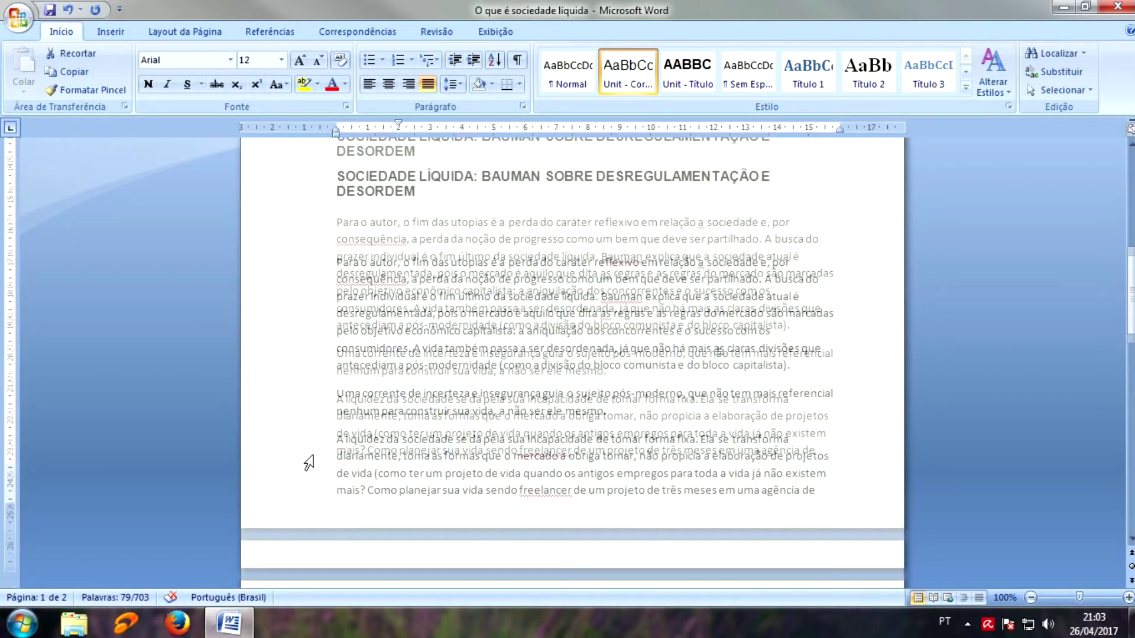
scroll(309, 408, down, 5)
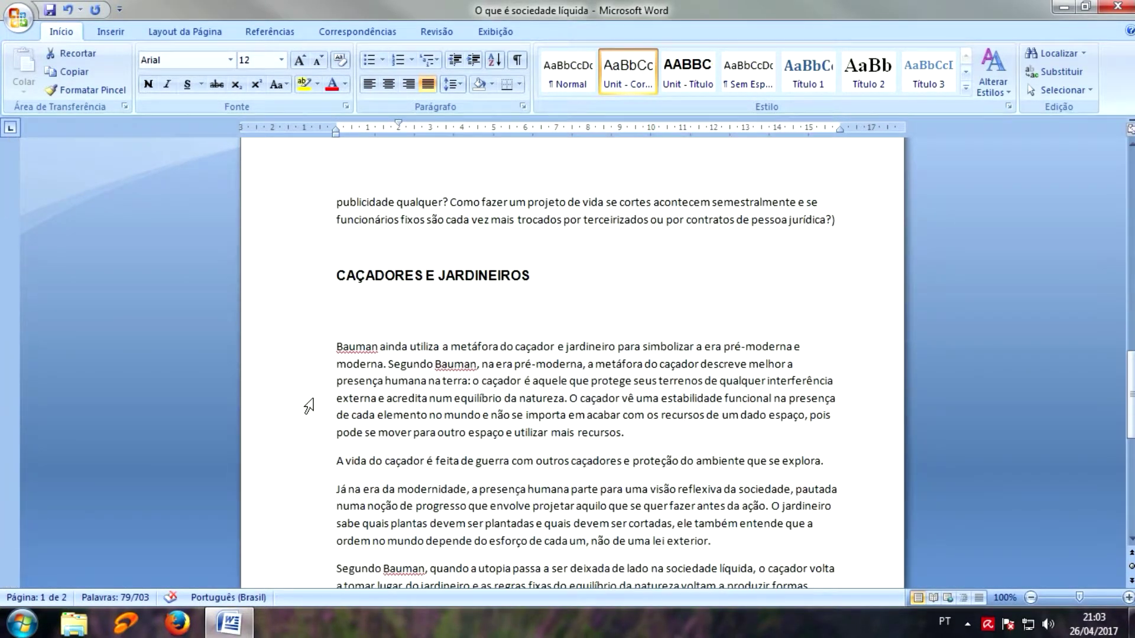
scroll(335, 437, up, 3)
scroll(342, 456, up, 18)
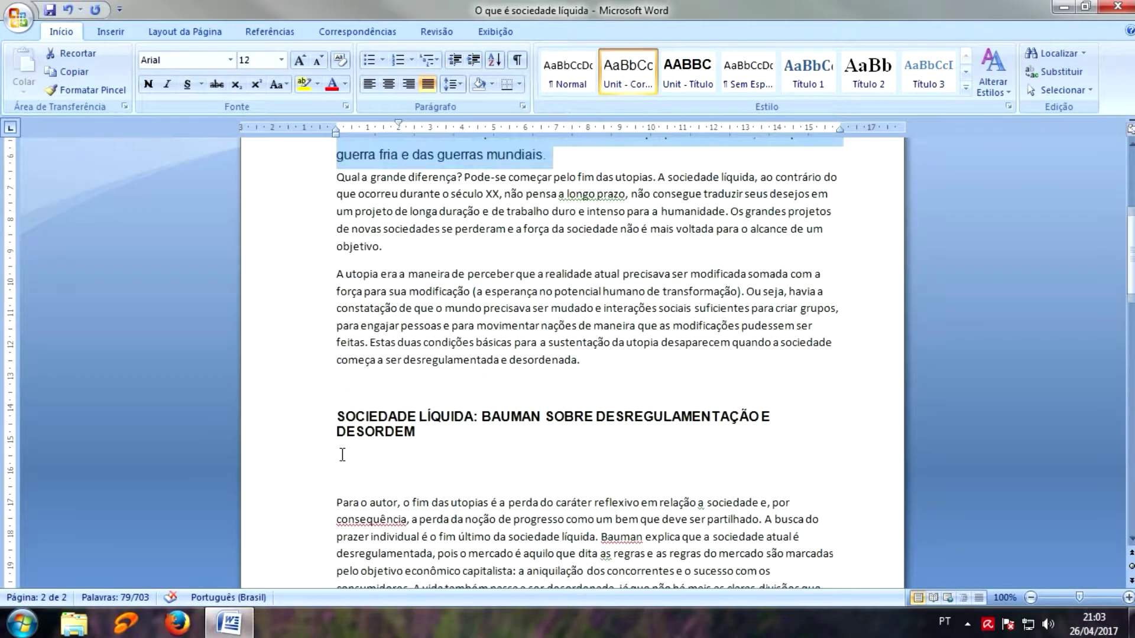
scroll(343, 283, down, 5)
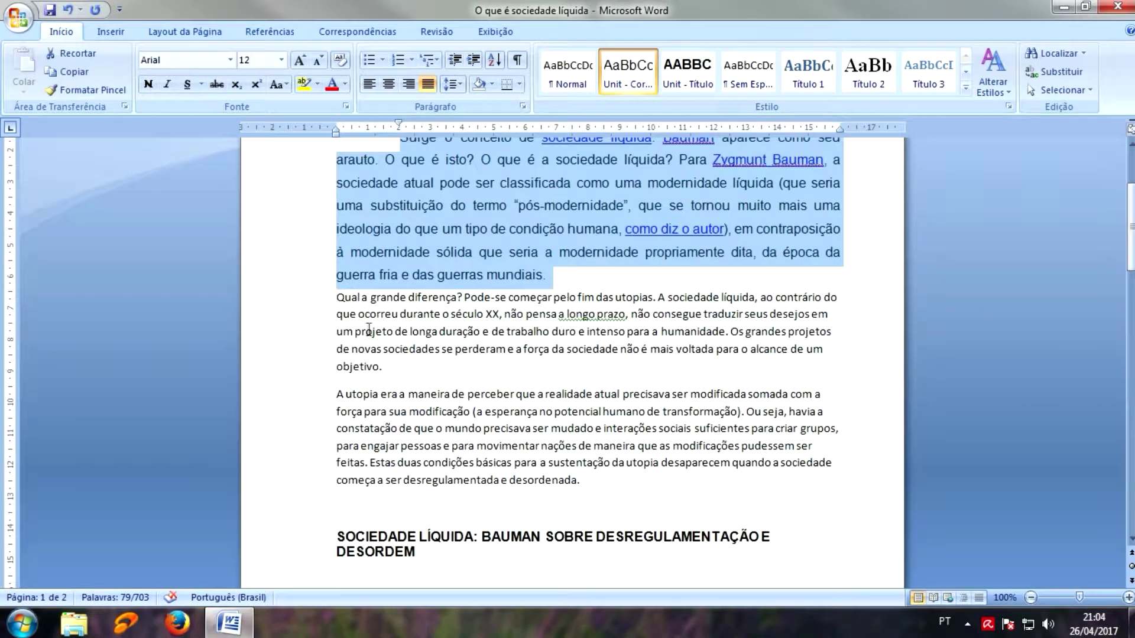
Apply the "Unit - Corpo do texto" style to the paragraph beginning "A utopia era a maneira de perceber".
click(305, 393)
drag(302, 409, 305, 485)
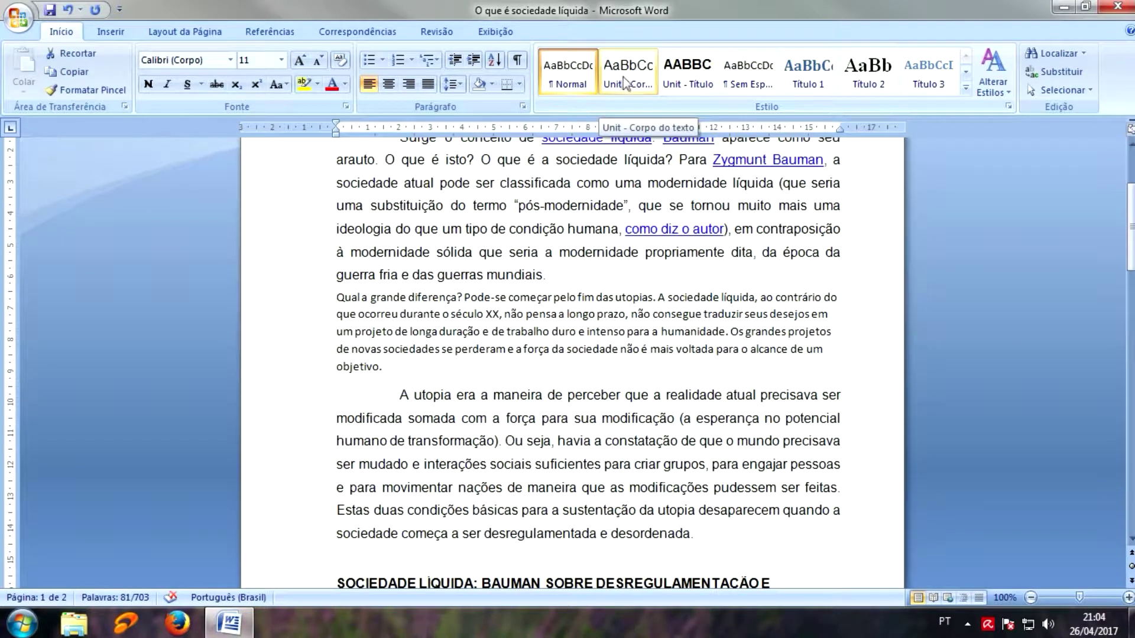
click(624, 82)
Select the two paragraphs below the "Sociedade líquida: Bauman sobre desregulamentação e desordem" heading on page 1, reduce the selection to one line and clear it.
scroll(364, 451, down, 10)
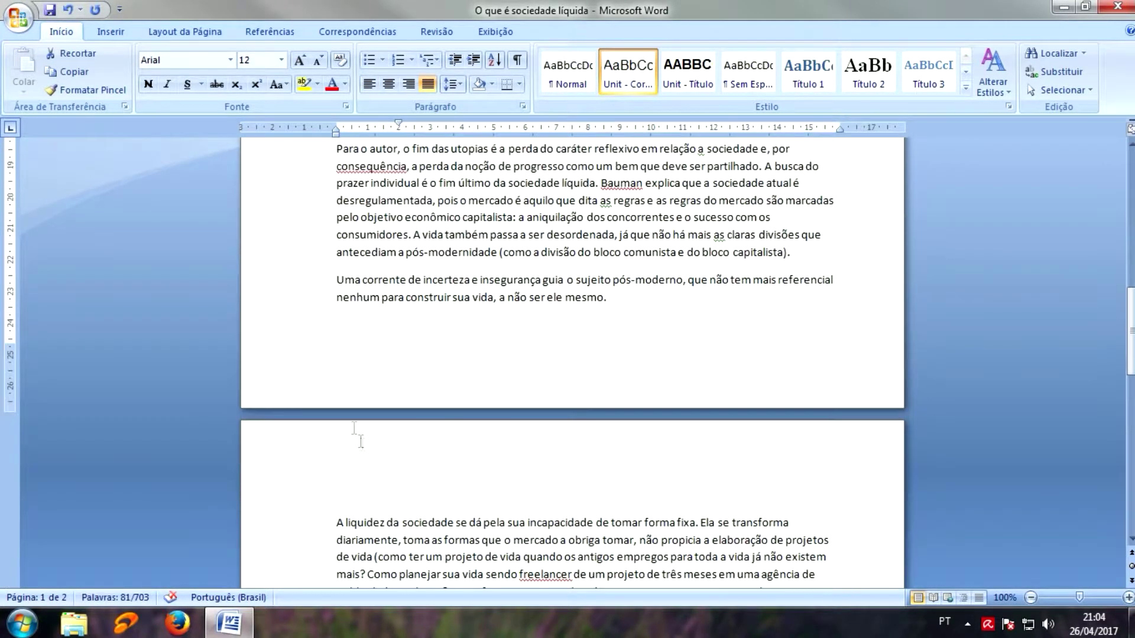
scroll(291, 244, up, 1)
drag(308, 192, 310, 358)
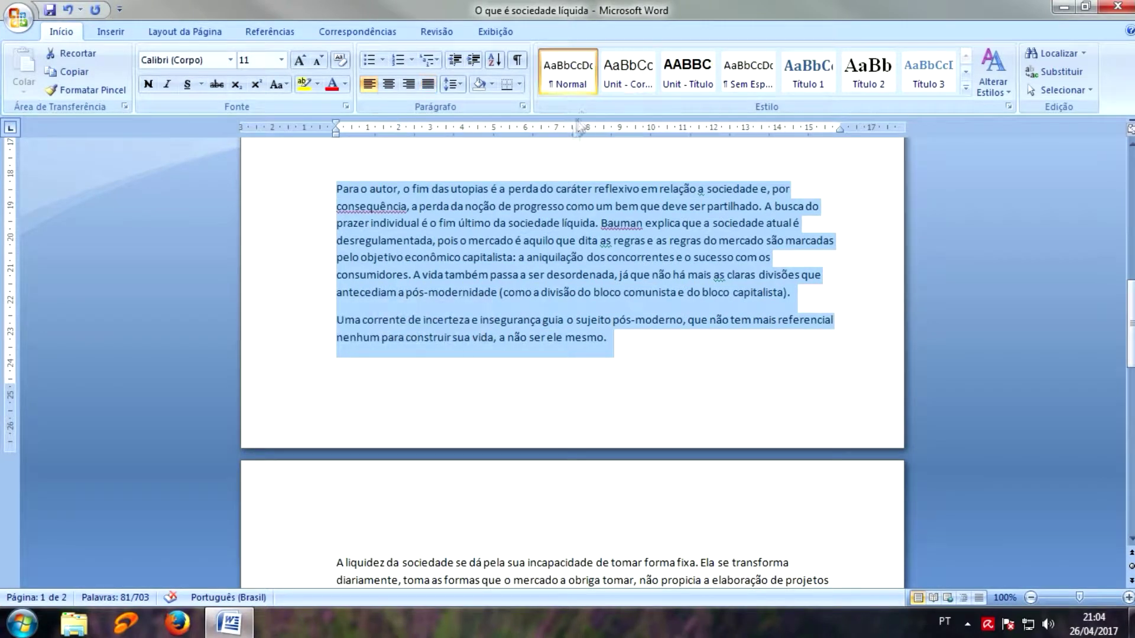
click(308, 258)
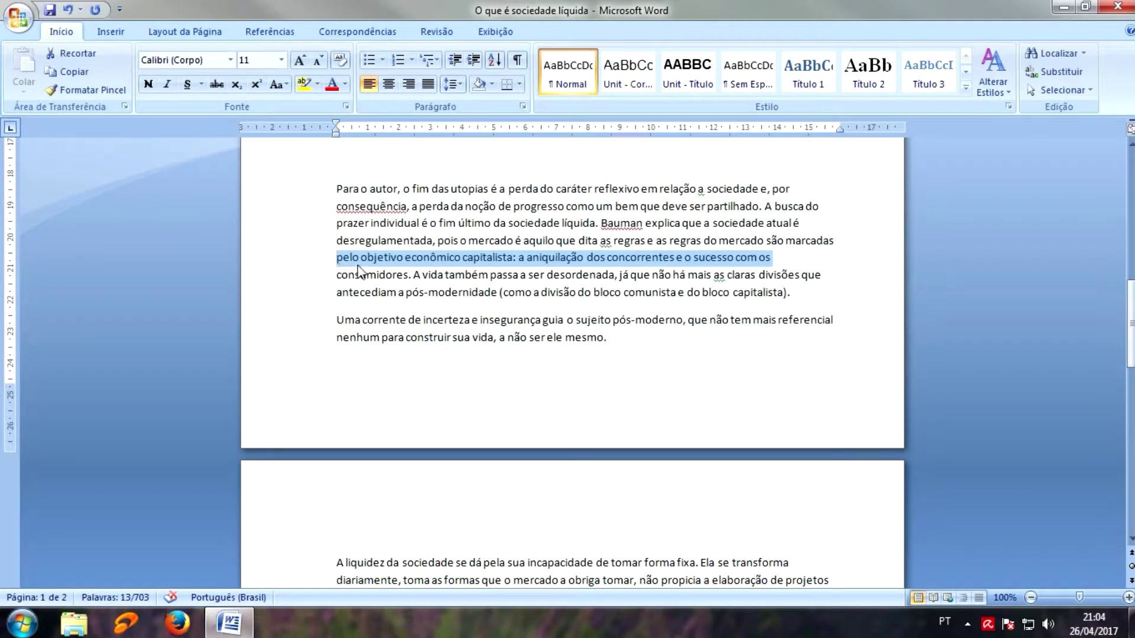
click(502, 260)
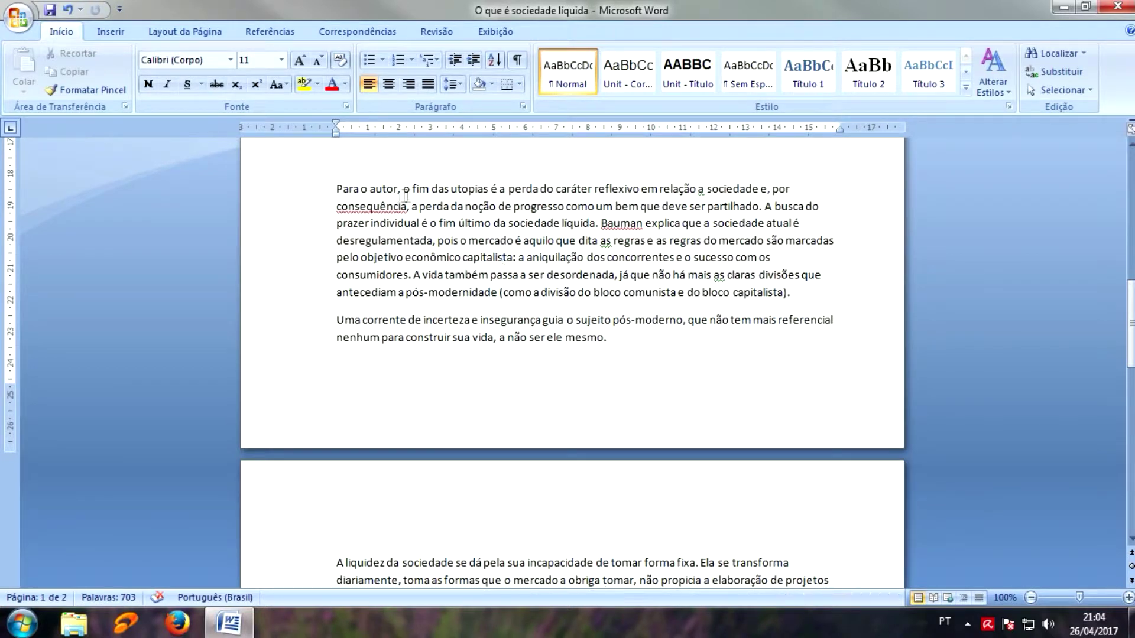
Select single whole lines one at a time in the two paragraphs starting with "Para o autor", and clear the selection.
click(284, 190)
click(281, 223)
click(280, 258)
click(279, 292)
click(288, 337)
click(284, 241)
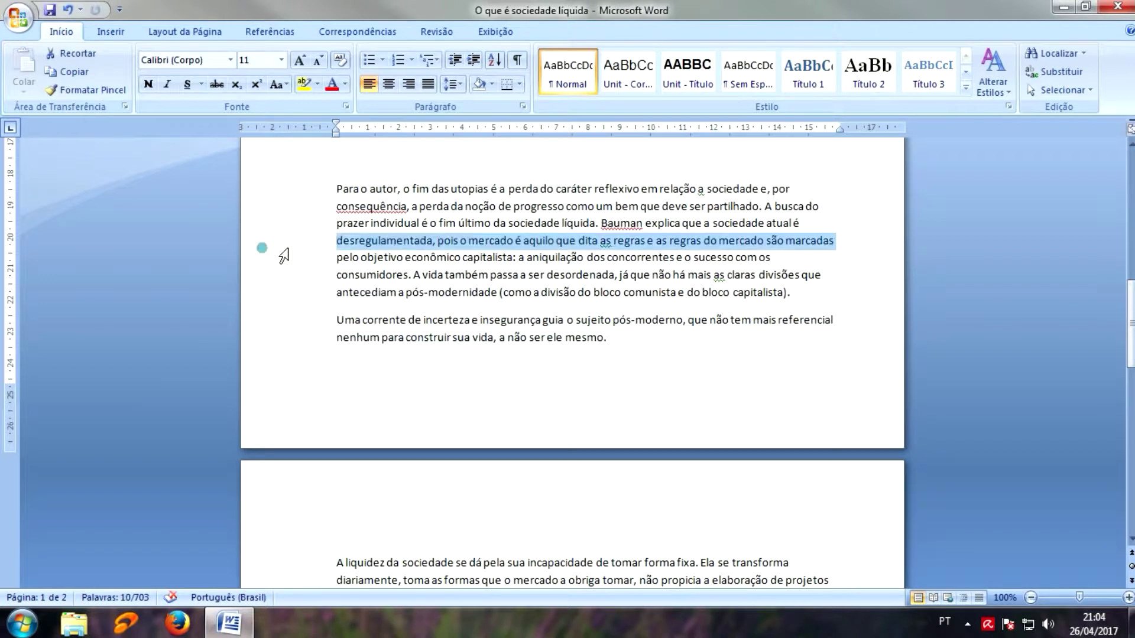
click(275, 189)
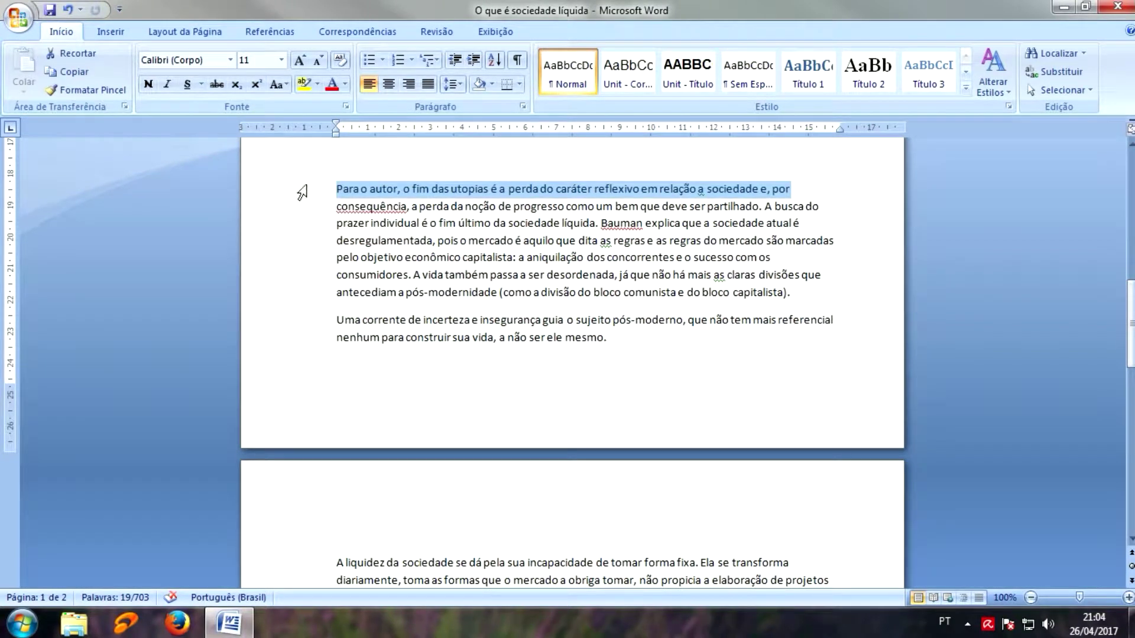
click(290, 225)
click(284, 277)
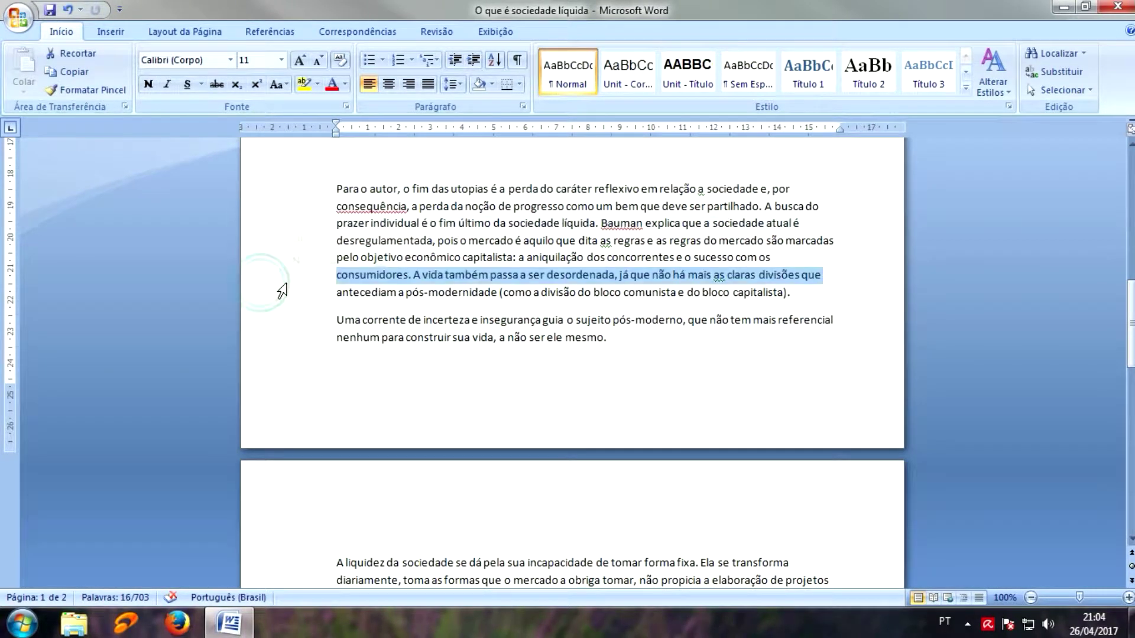
click(282, 190)
click(410, 240)
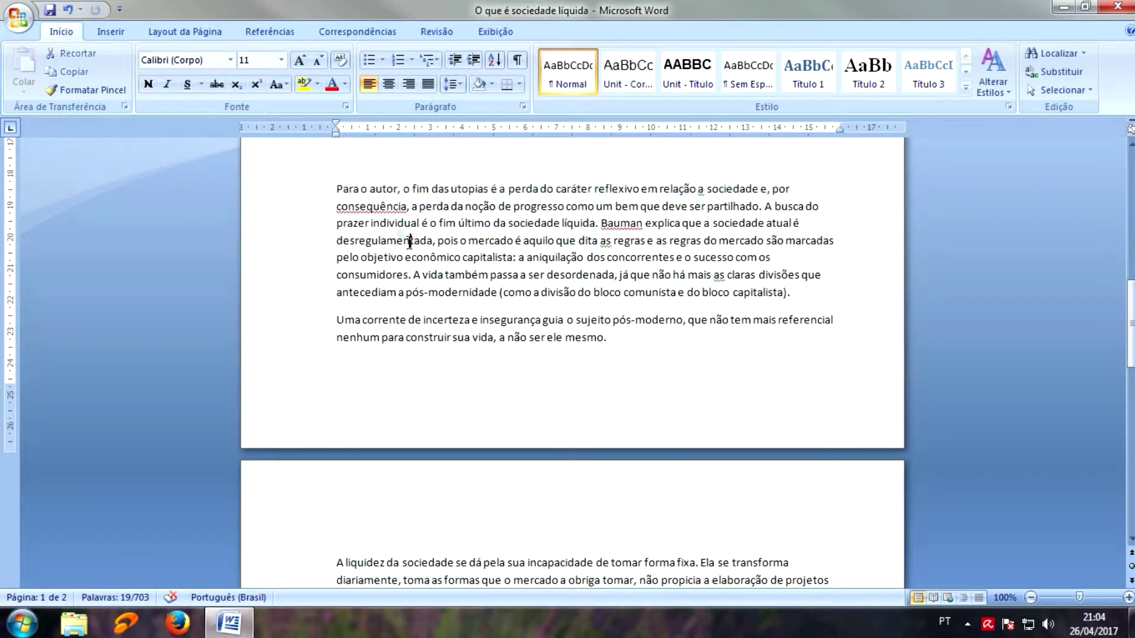
Select all text from the line "Para o autor, o fim das utopias" through the end of the "A liquidez da sociedade" paragraph on page 2.
click(284, 195)
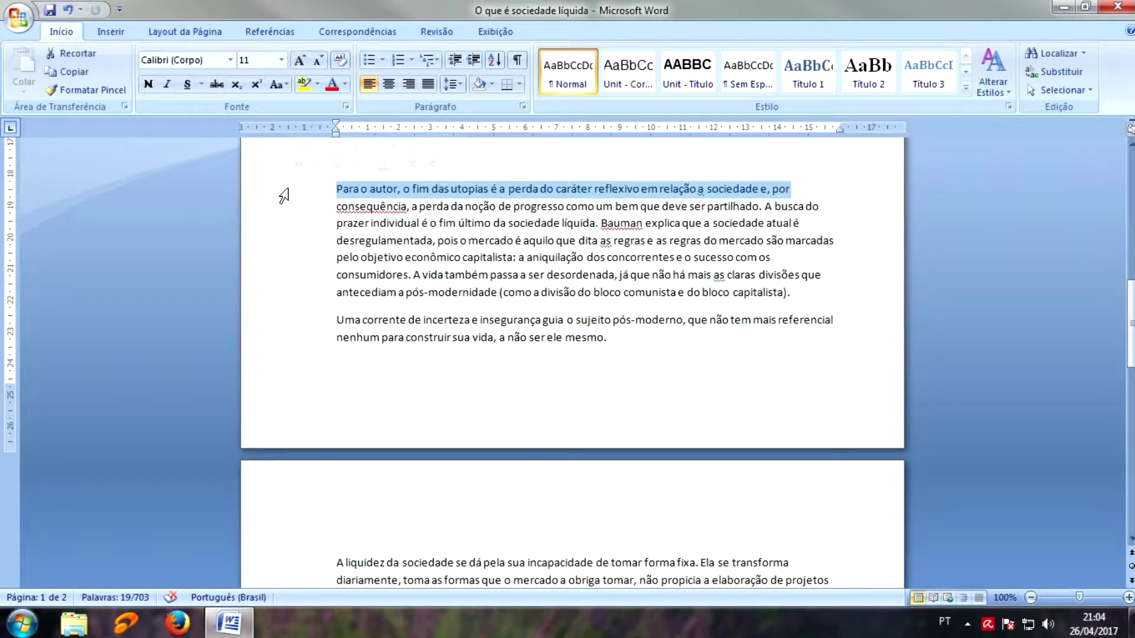
scroll(436, 419, down, 8)
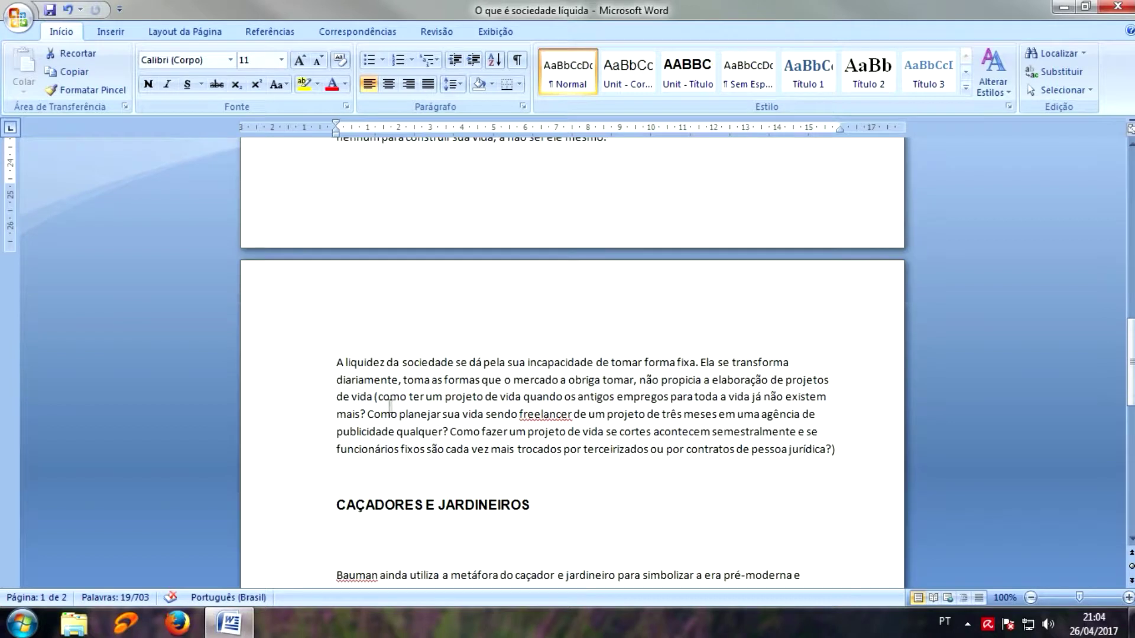
scroll(370, 394, up, 8)
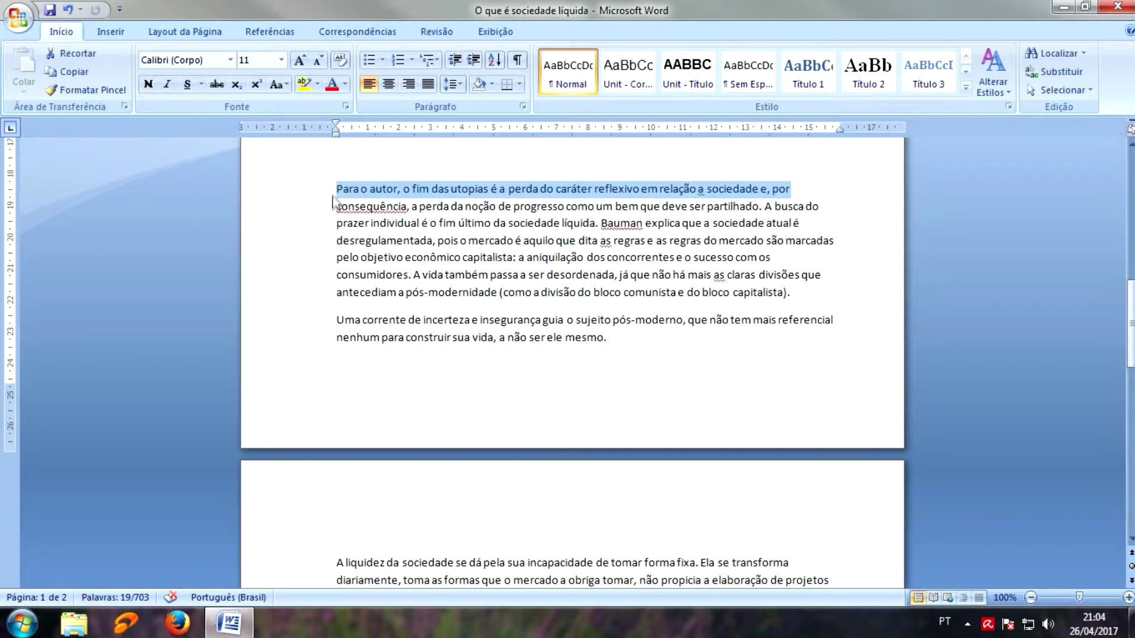
scroll(330, 302, down, 1)
scroll(330, 301, down, 10)
scroll(306, 425, up, 14)
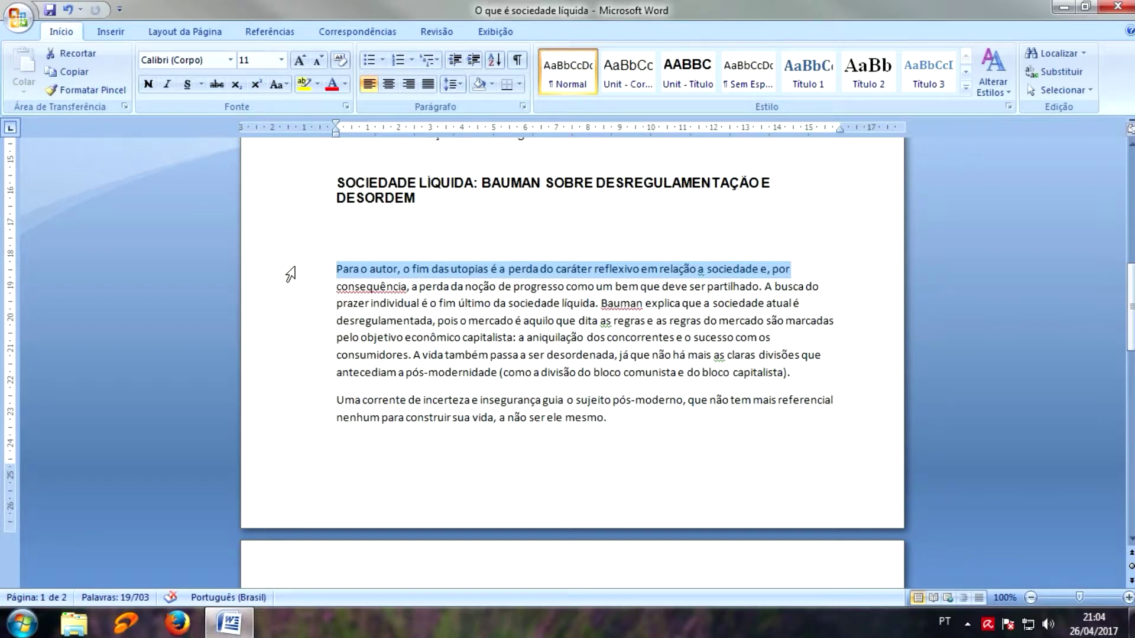
scroll(291, 274, down, 7)
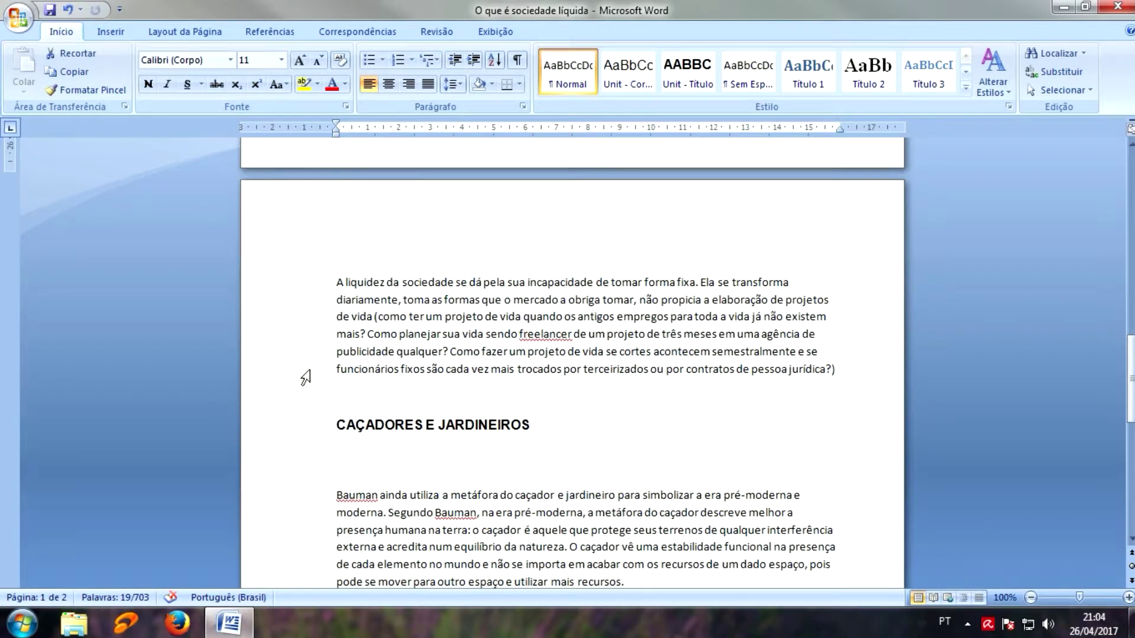
key(shift)
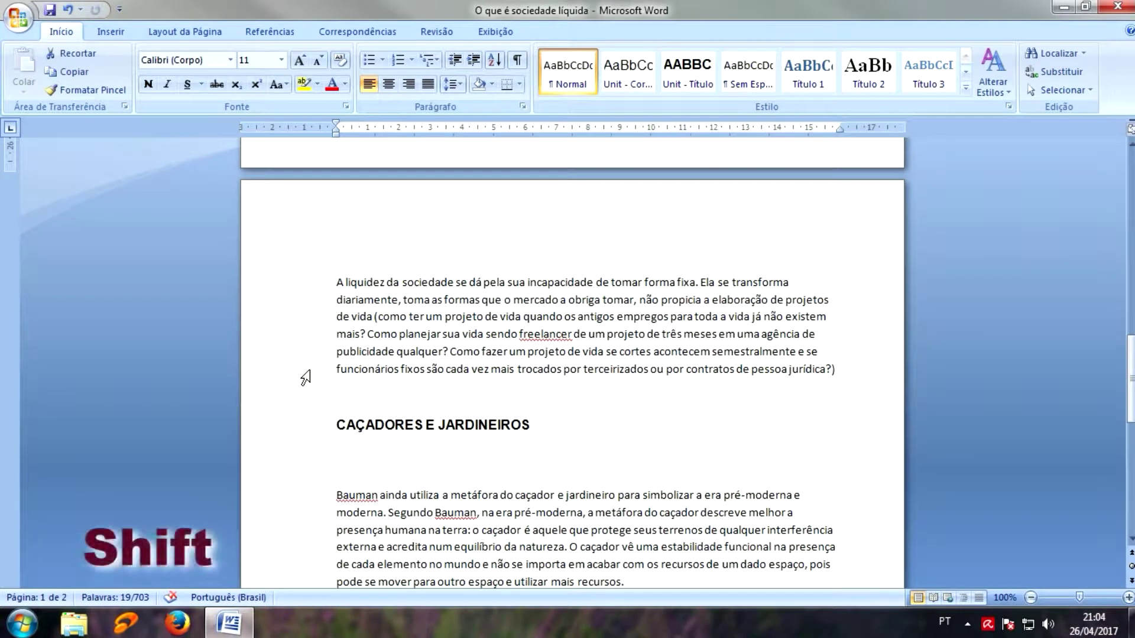
shift+click(305, 373)
scroll(304, 374, up, 8)
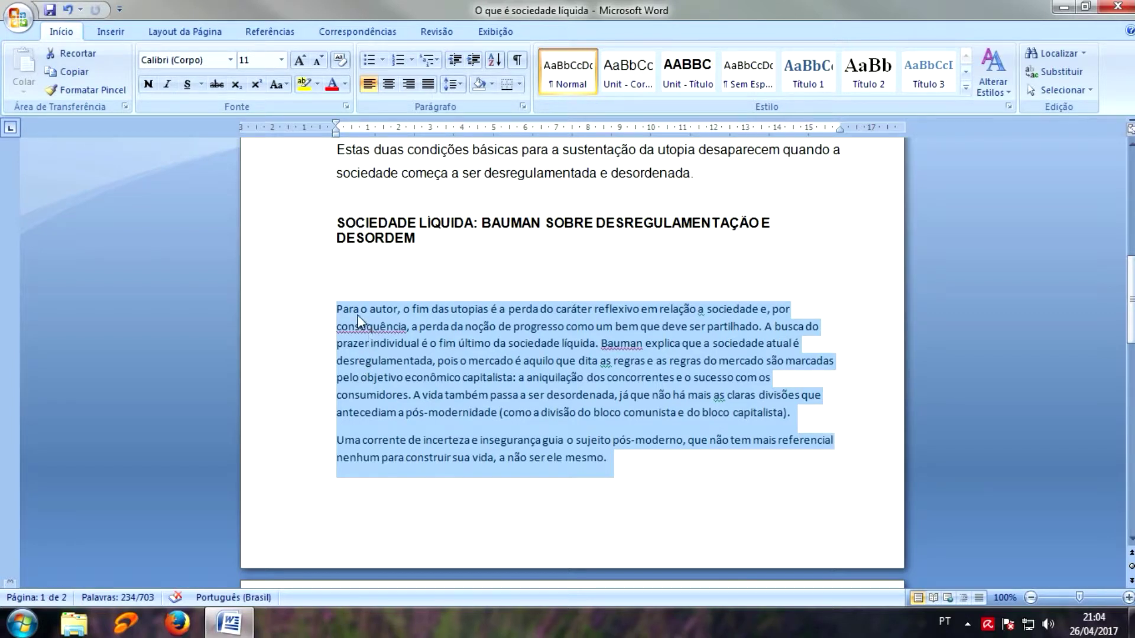
Starting at "fim das utopias", extend and shrink the selection to different end points within the paragraph, and clear it.
click(358, 311)
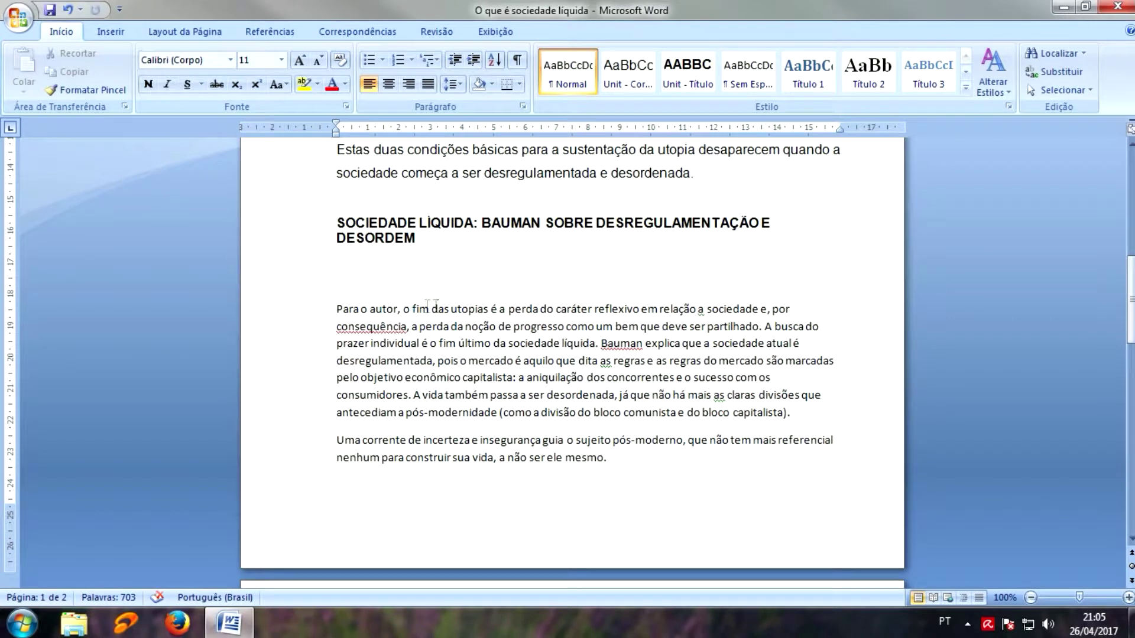
shift+click(595, 344)
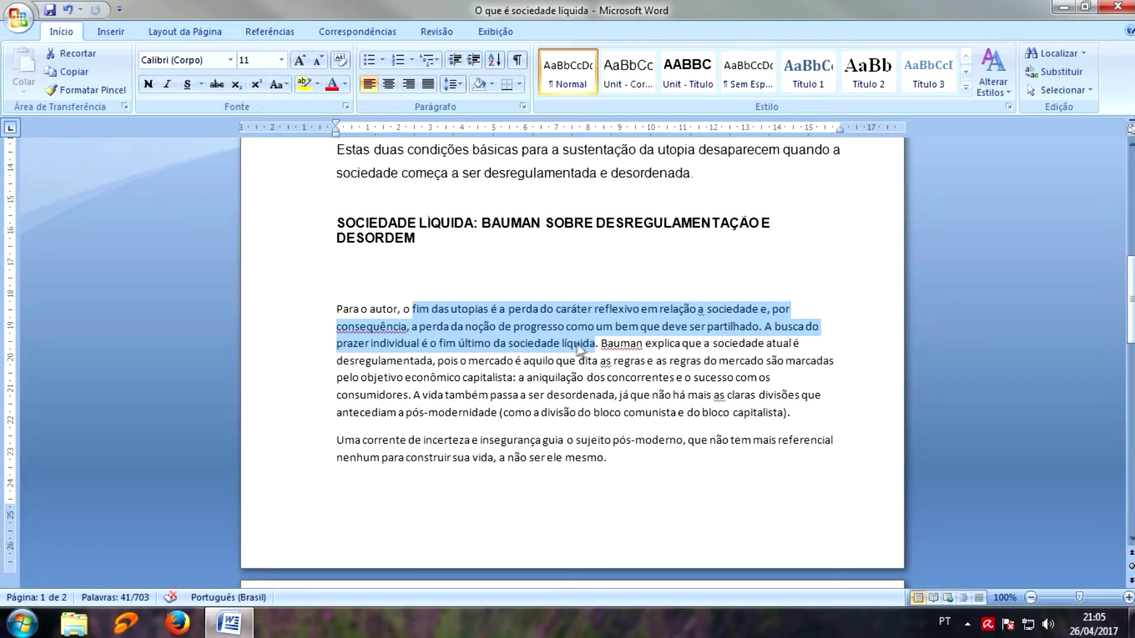
shift+click(758, 378)
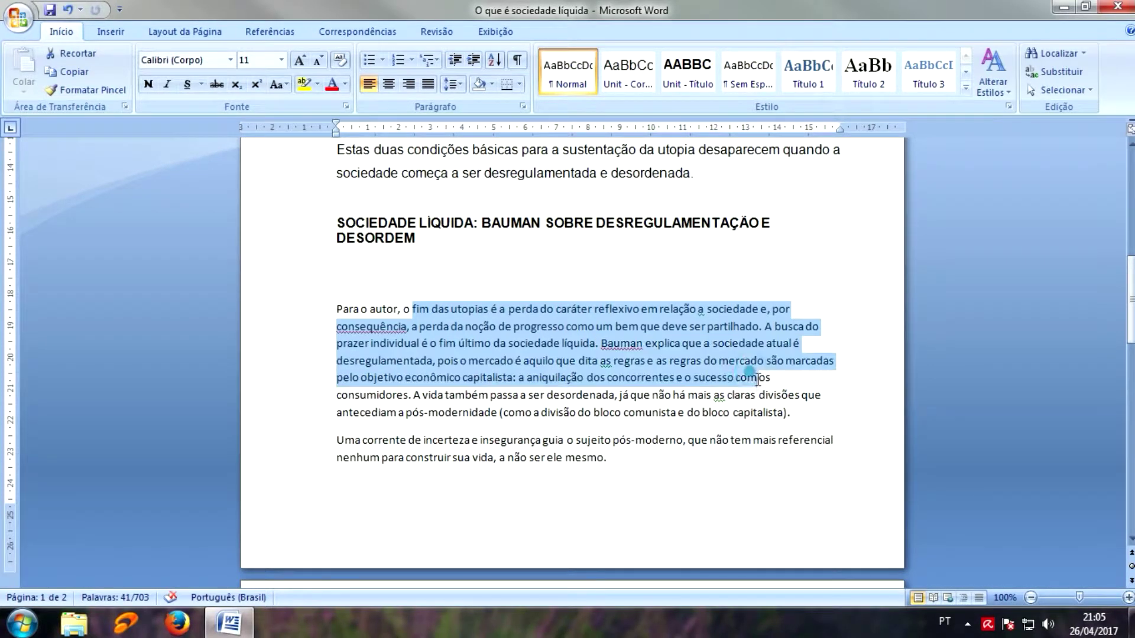
shift+click(785, 413)
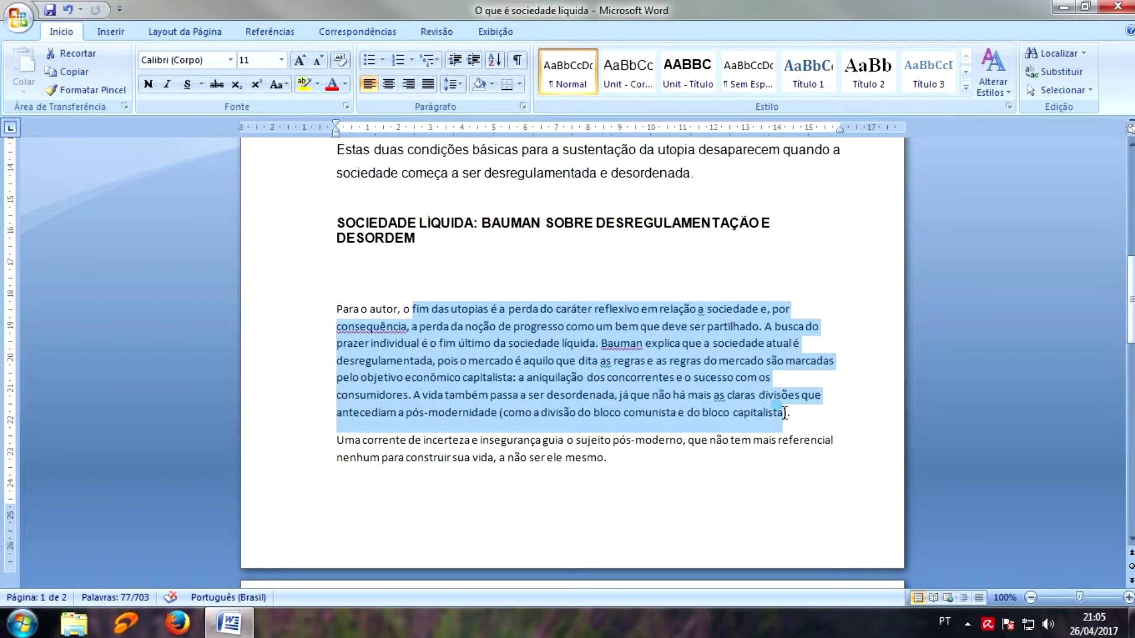
shift+click(627, 342)
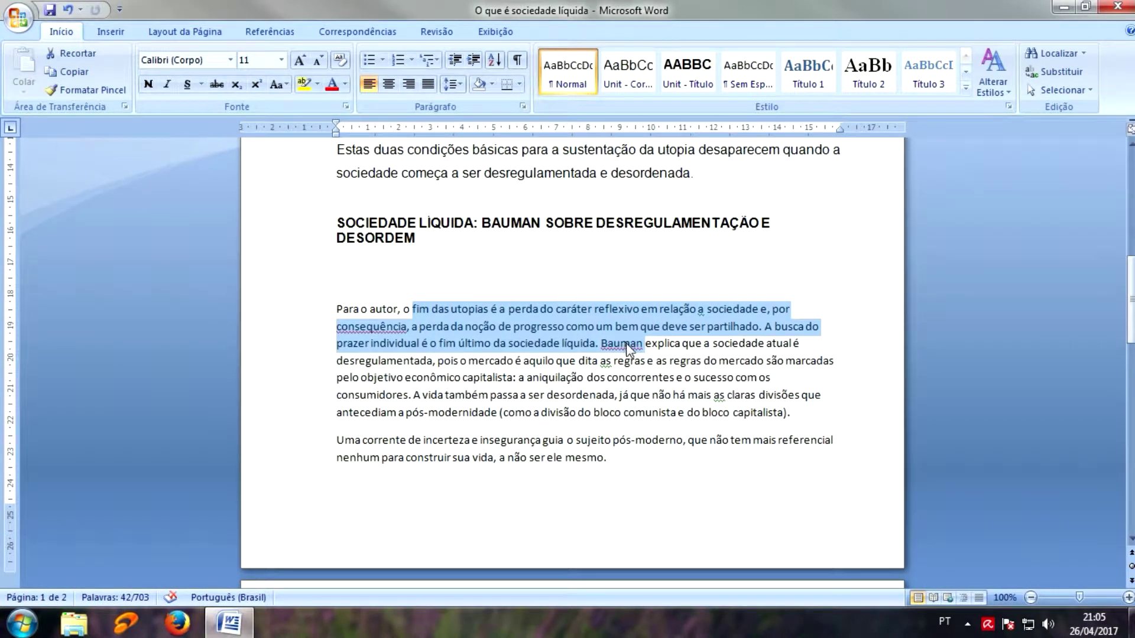
shift+click(562, 328)
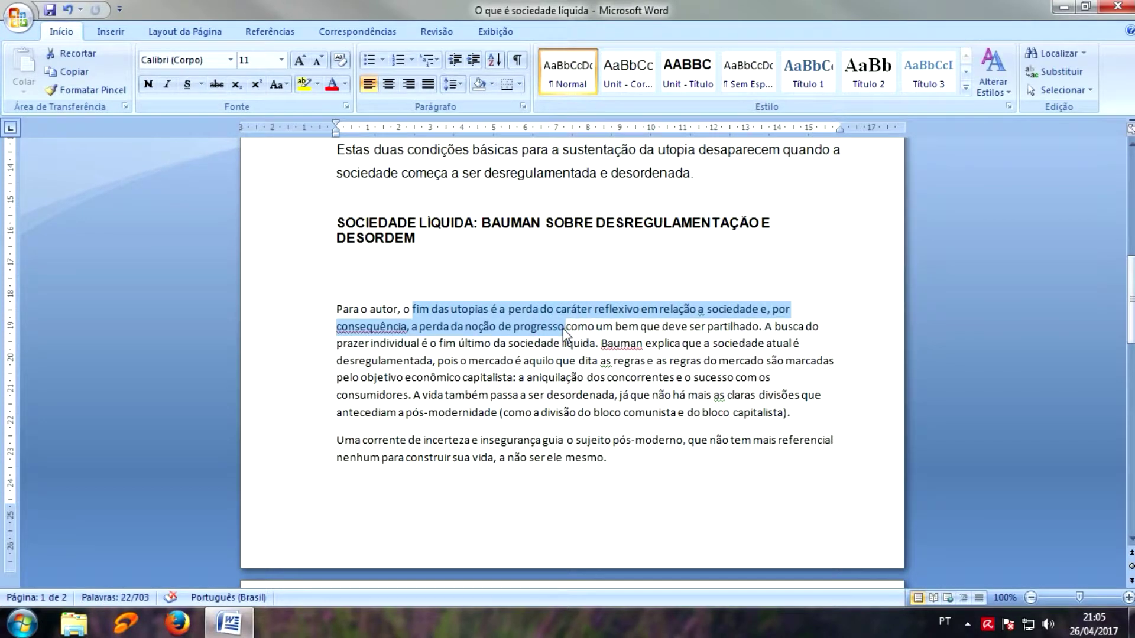
click(465, 340)
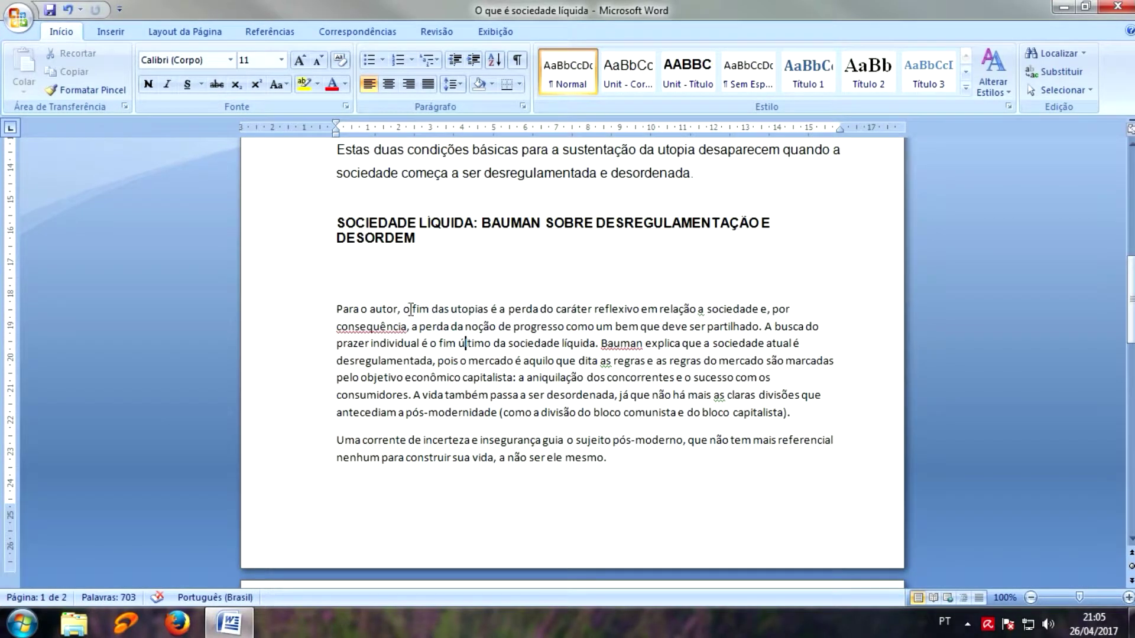
Reselect text from "fim das utopias" up to "progresso", up to "com os" and up to the end of the paragraph.
drag(414, 310, 563, 330)
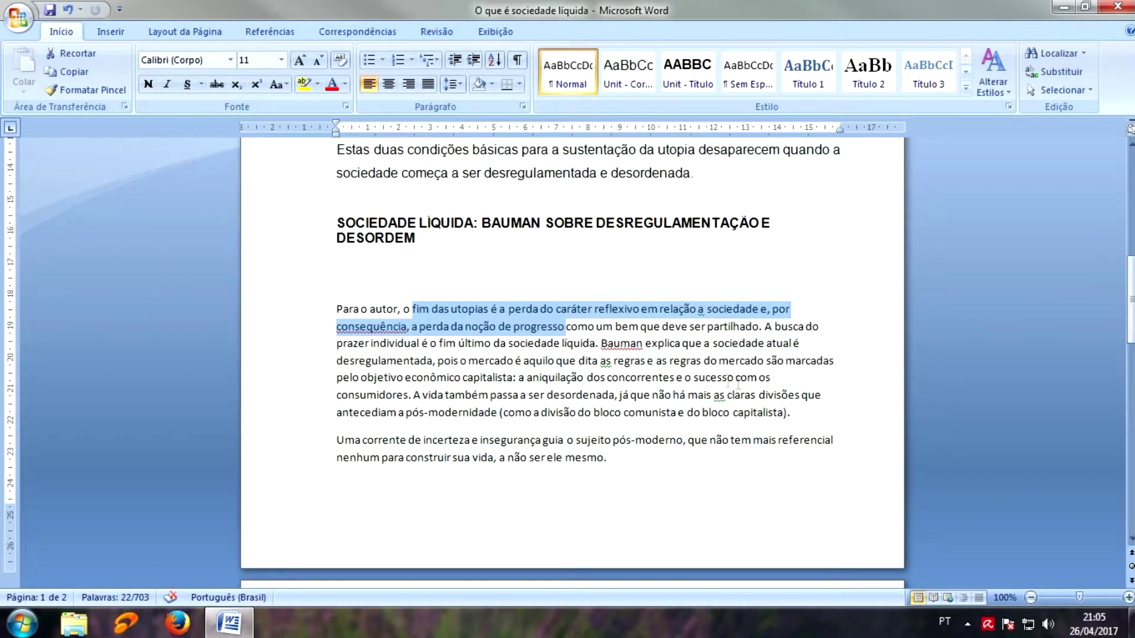
click(397, 308)
drag(412, 309, 768, 379)
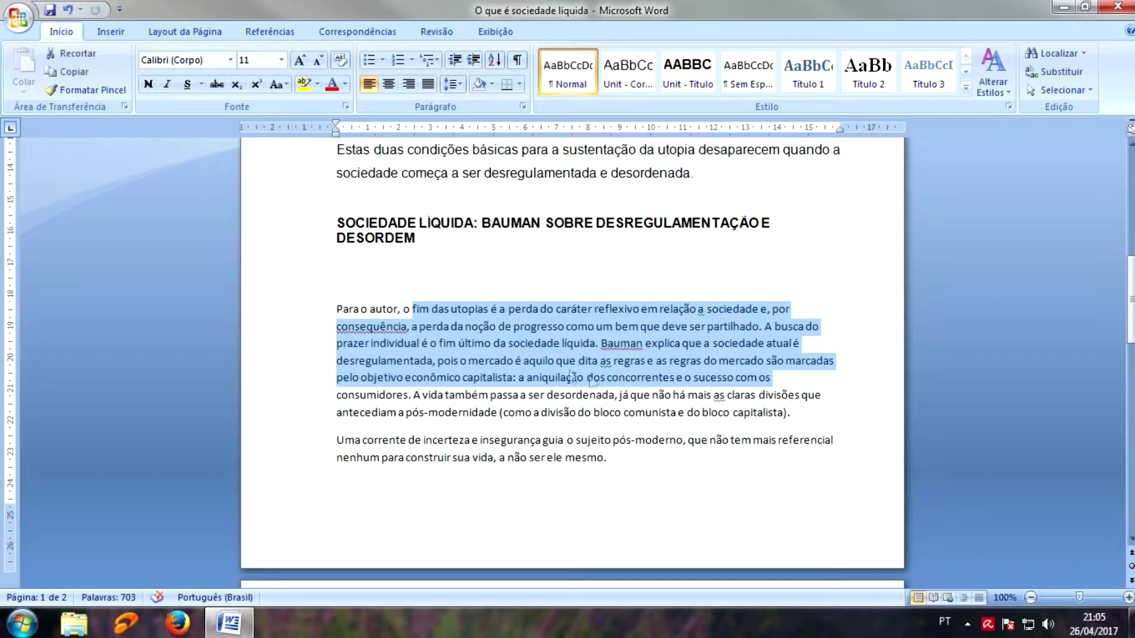
click(414, 309)
drag(412, 309, 788, 420)
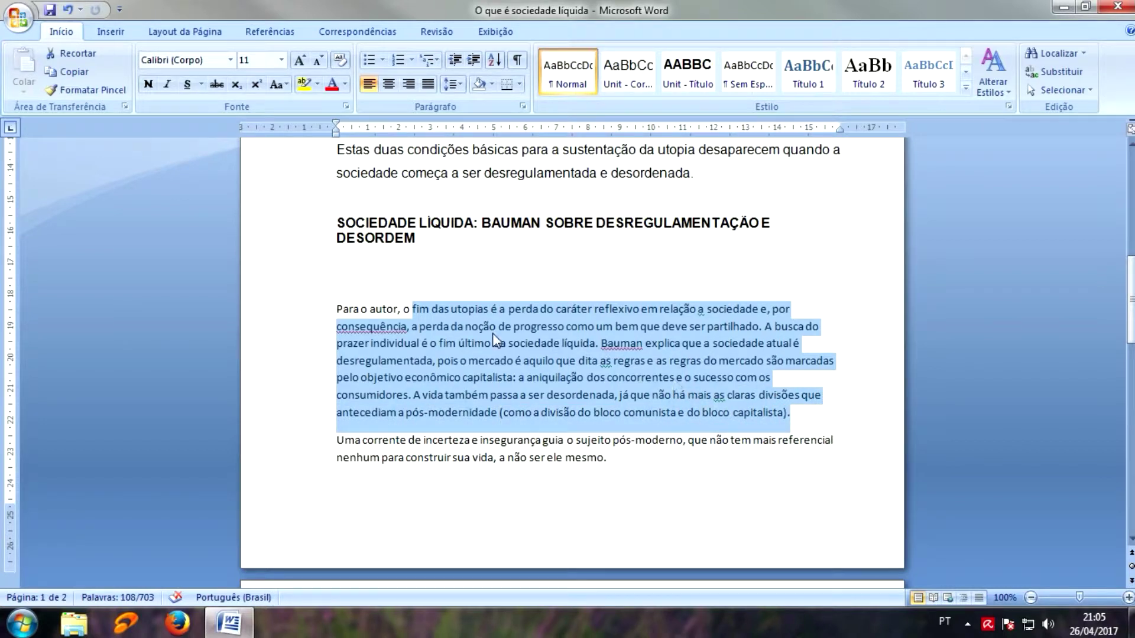
shift+click(544, 368)
Select the body text from the "Para o autor" paragraph through the end of the "A liquidez da sociedade" paragraph.
drag(262, 310, 278, 232)
scroll(395, 346, down, 5)
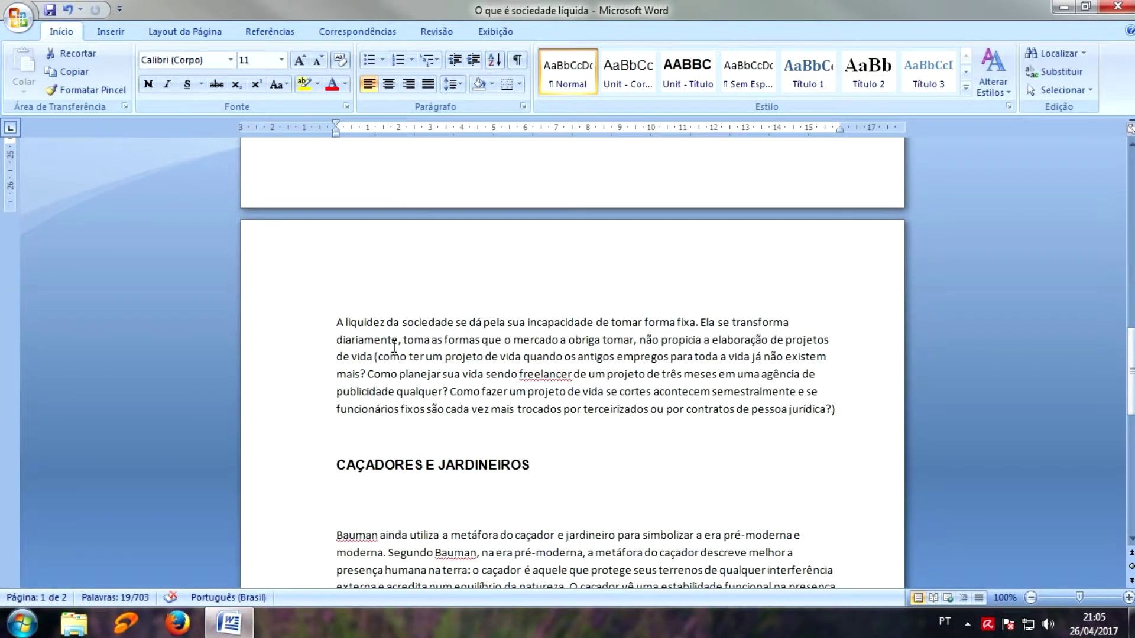
shift+click(294, 418)
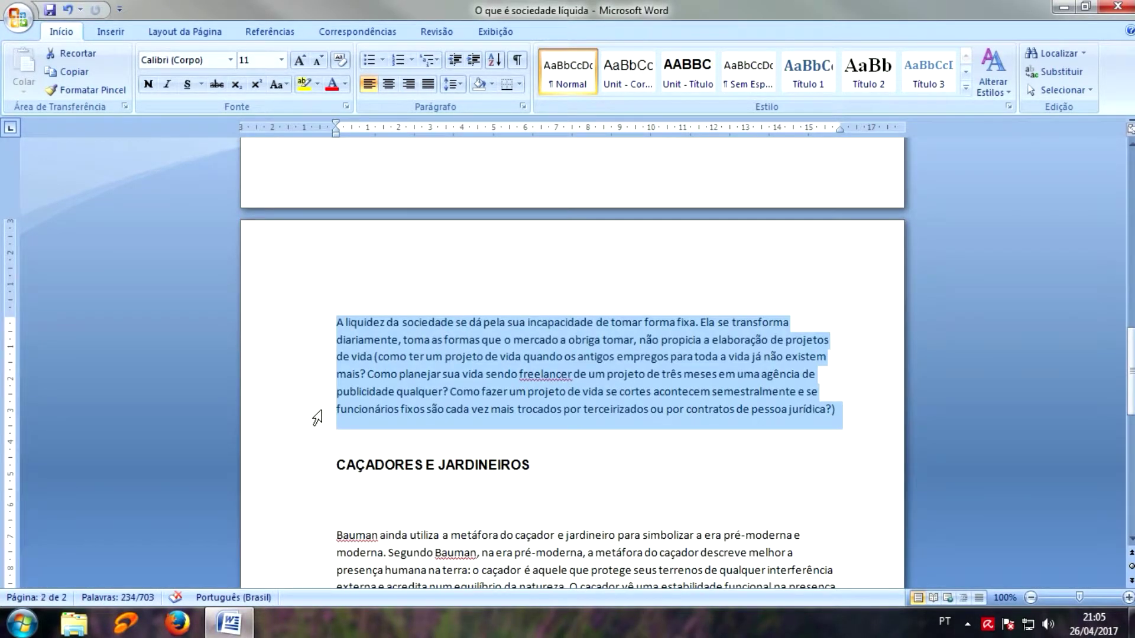
Extend the selection past the "CAÇADORES E JARDINEIROS" heading through the third line of the paragraph below it.
scroll(317, 418, down, 2)
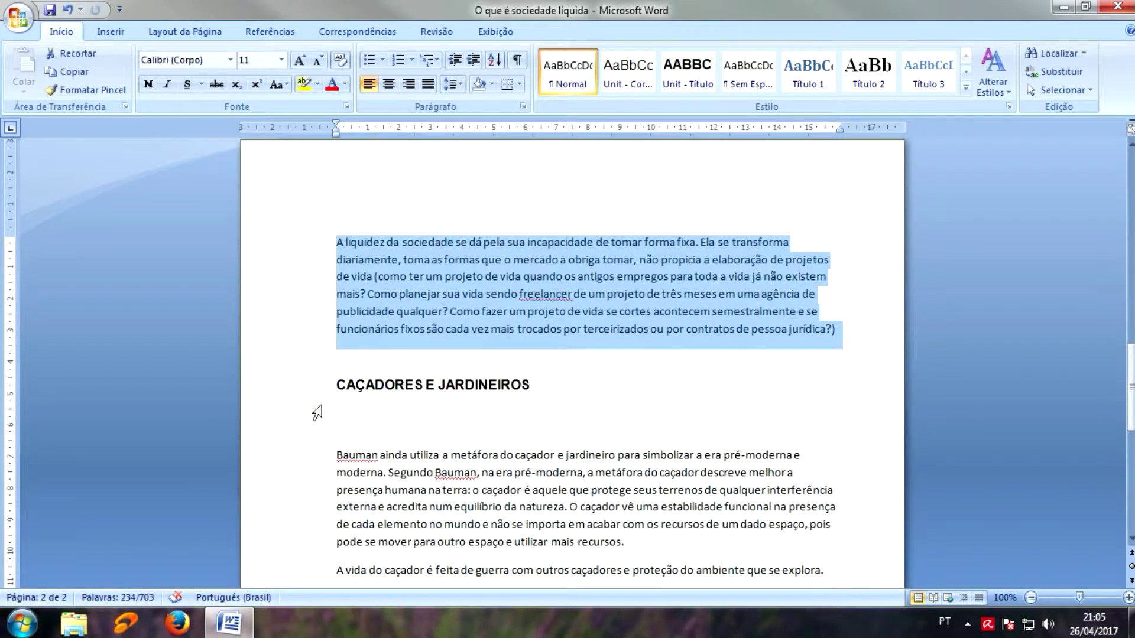
scroll(318, 411, down, 4)
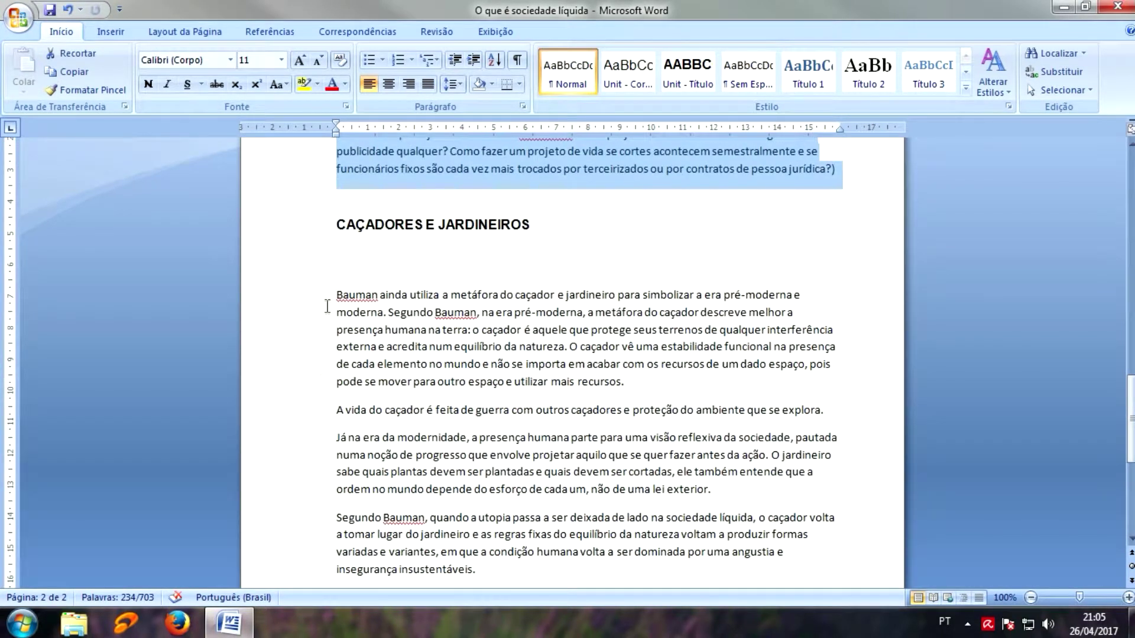
shift+click(311, 336)
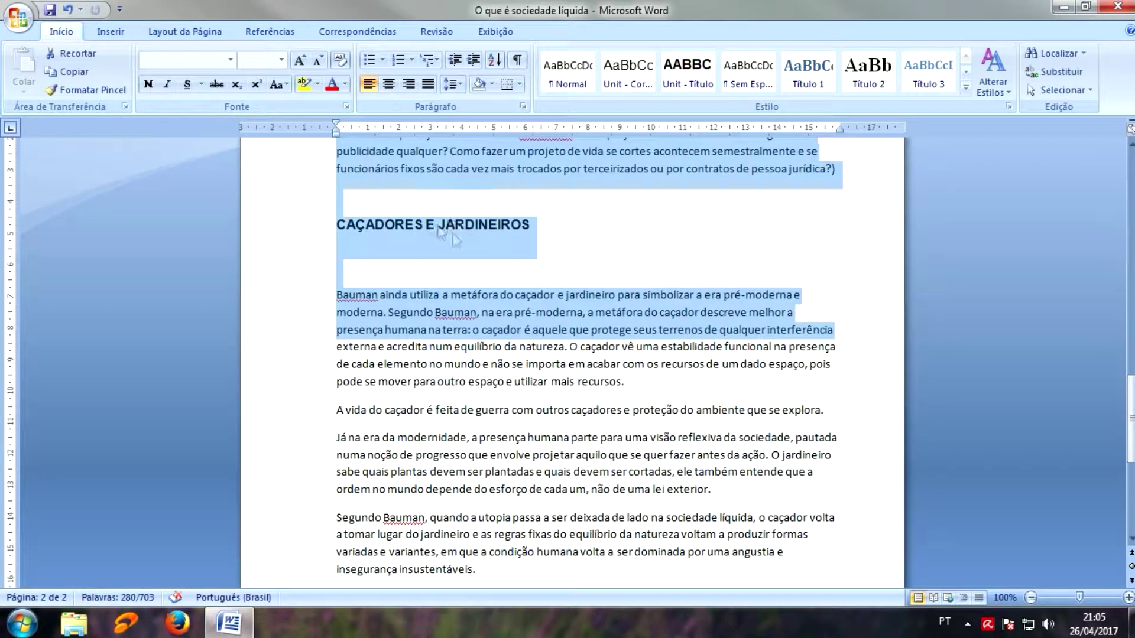
scroll(384, 285, up, 15)
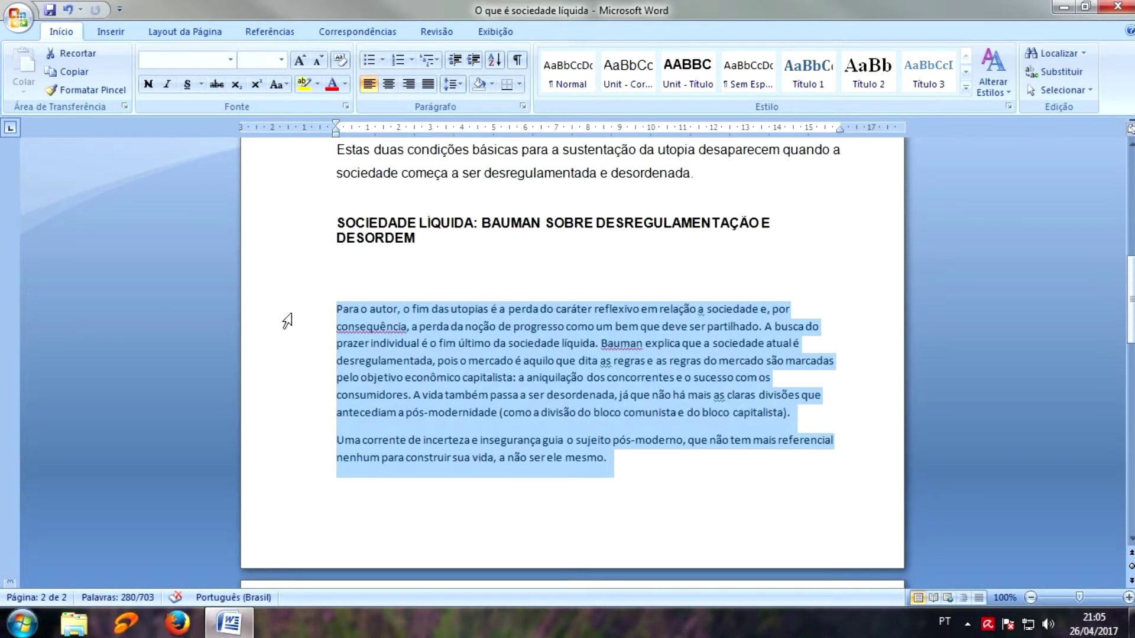
Select the body text from the "Para o autor" paragraph through the end of the "A liquidez da sociedade" paragraph.
click(288, 314)
scroll(295, 355, down, 15)
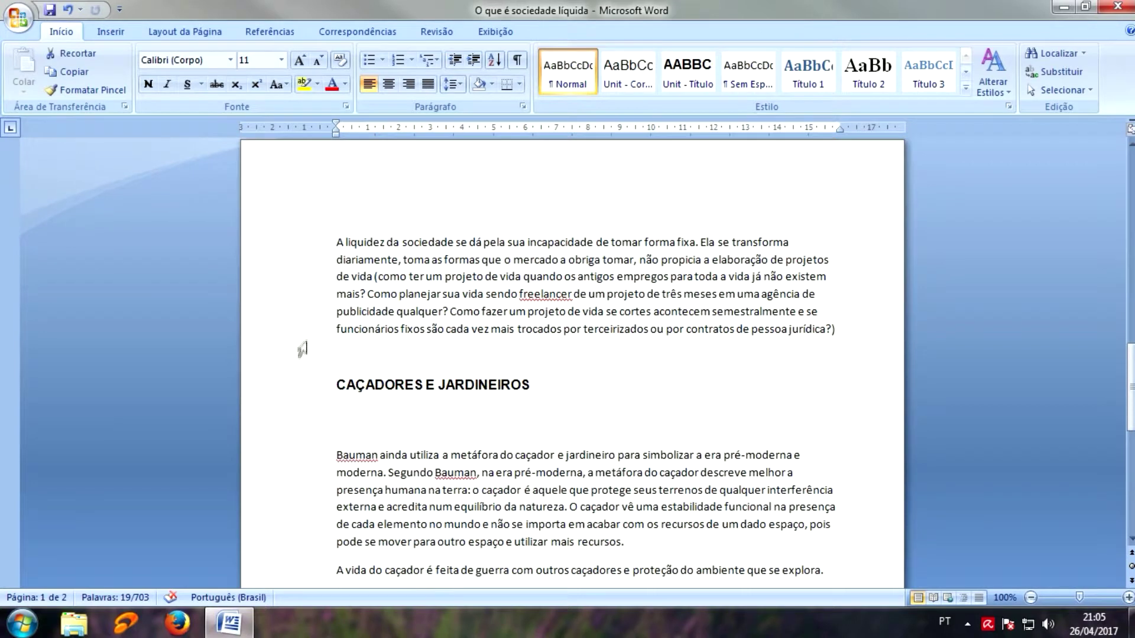
shift+click(299, 335)
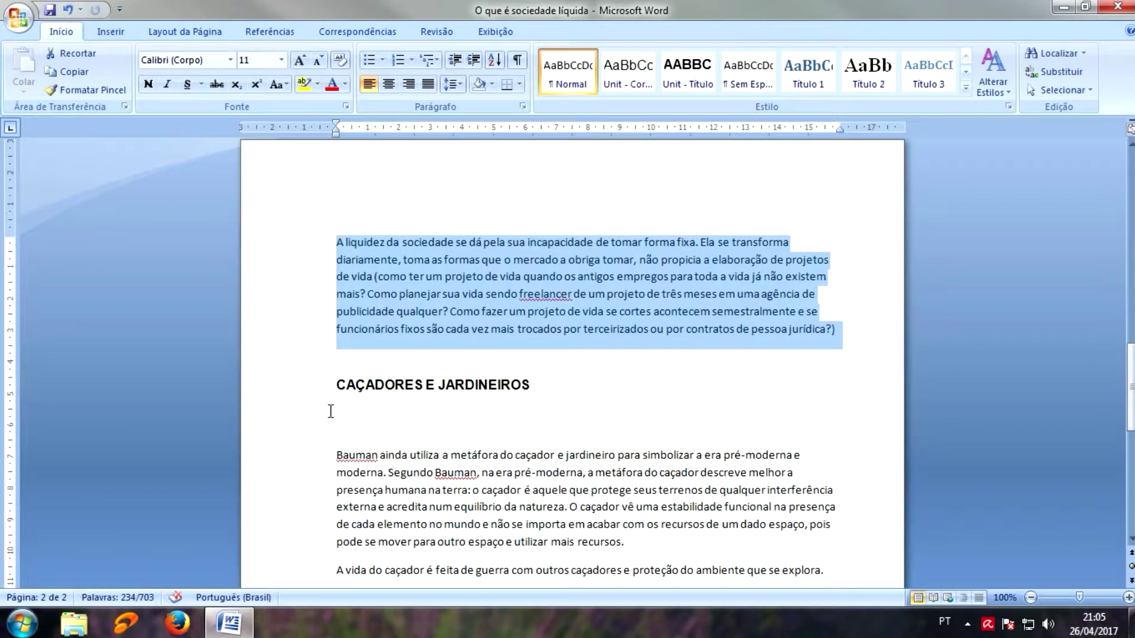
Add the first two lines of the "Bauman ainda utiliza" paragraph to the selection, leaving out the "CAÇADORES E JARDINEIROS" heading.
scroll(340, 354, down, 3)
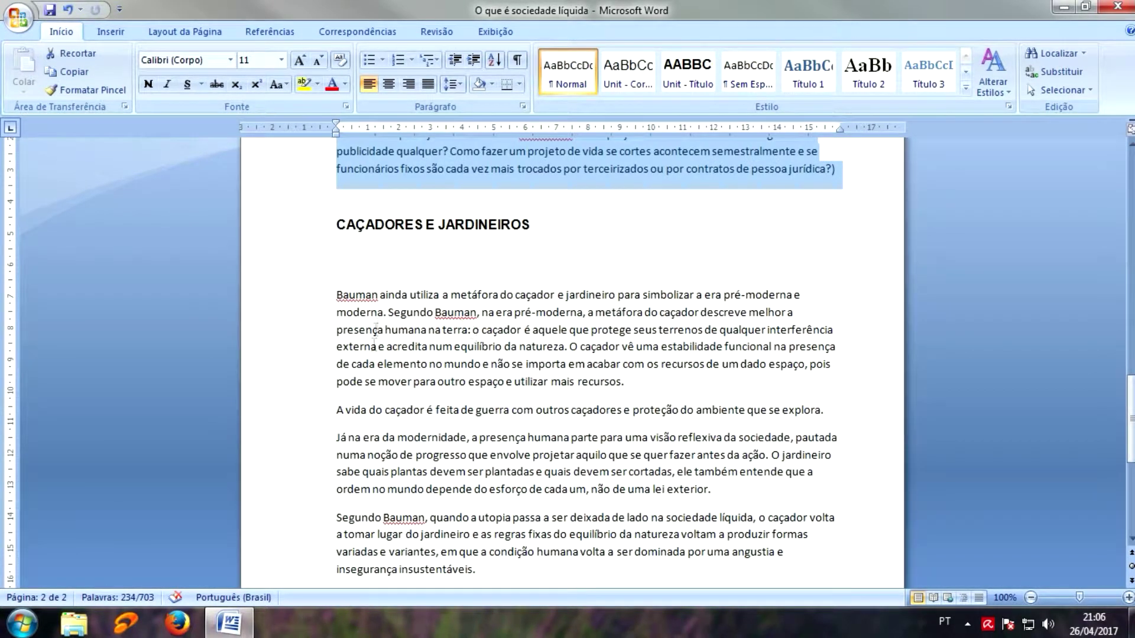
ctrl+click(293, 301)
drag(292, 304, 292, 316)
drag(294, 382, 298, 324)
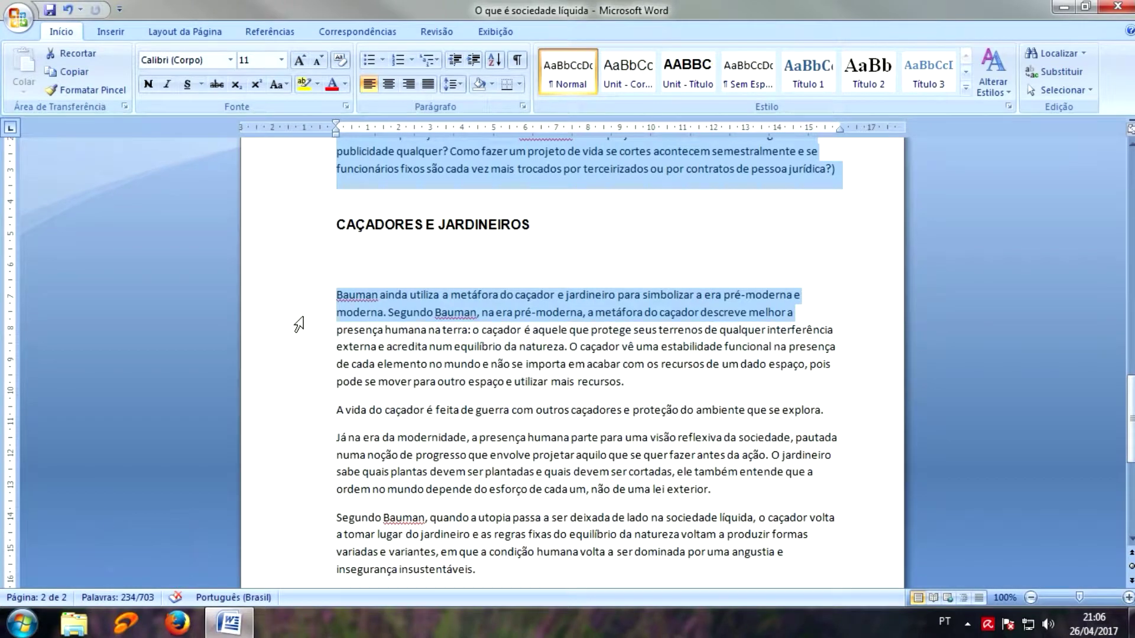
Add the "A vida do caçador" paragraph and separate lines of the paragraphs around it to the selection.
ctrl+click(301, 365)
ctrl+click(299, 412)
ctrl+click(304, 497)
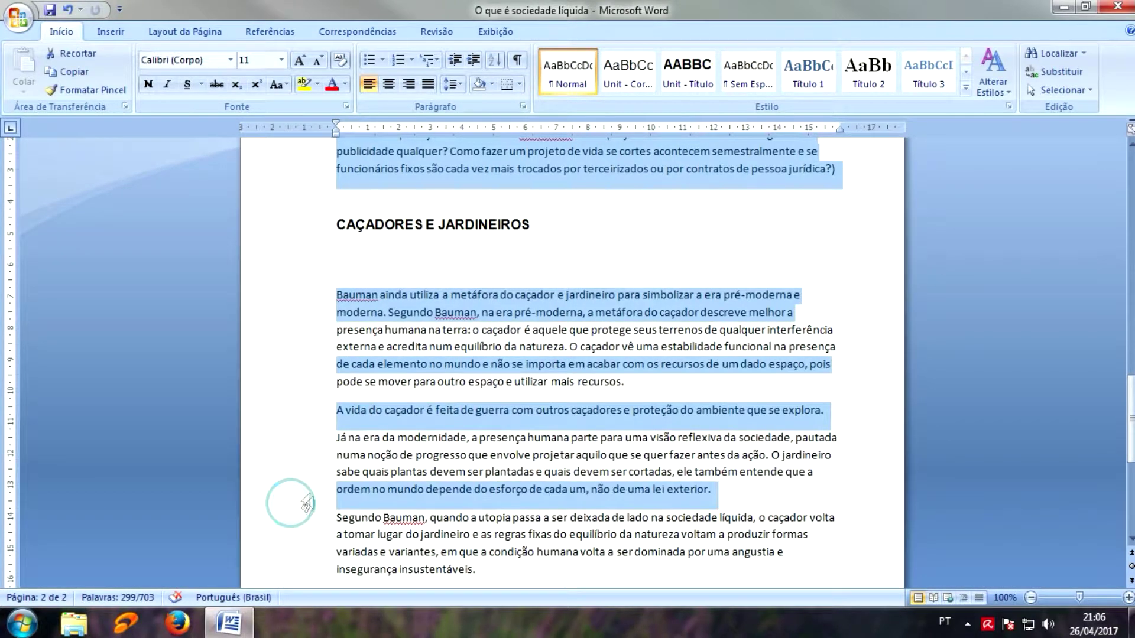
ctrl+click(298, 456)
ctrl+click(303, 552)
ctrl+click(302, 535)
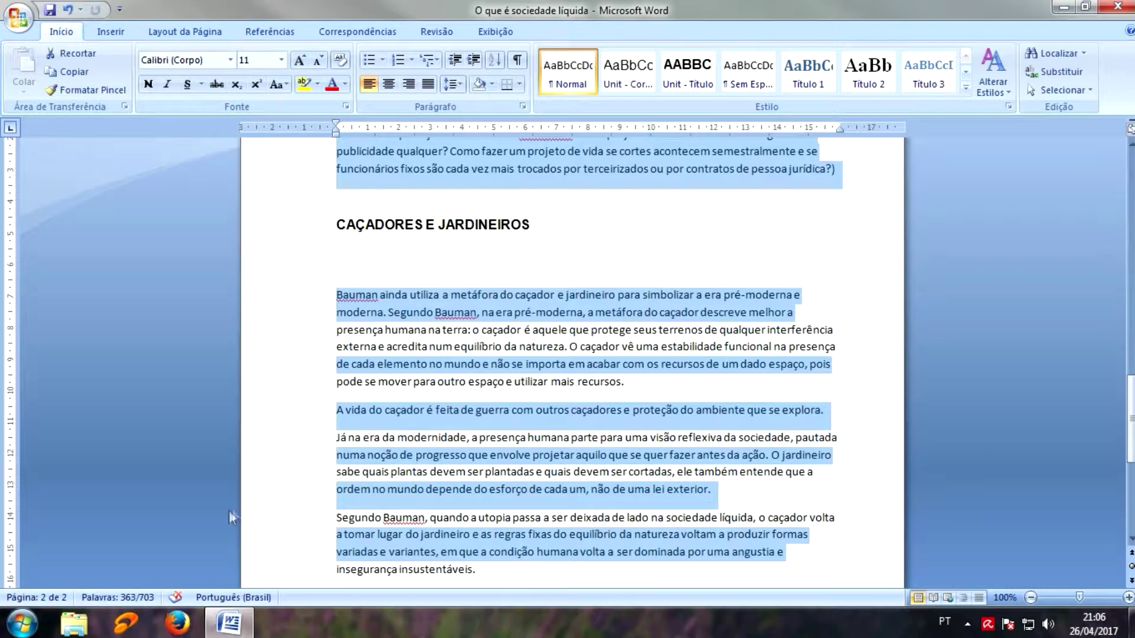
Add the remaining lines of the "Bauman ainda utiliza" paragraph and the first line of the "Já na era" paragraph to the selection.
ctrl+click(286, 329)
ctrl+click(288, 348)
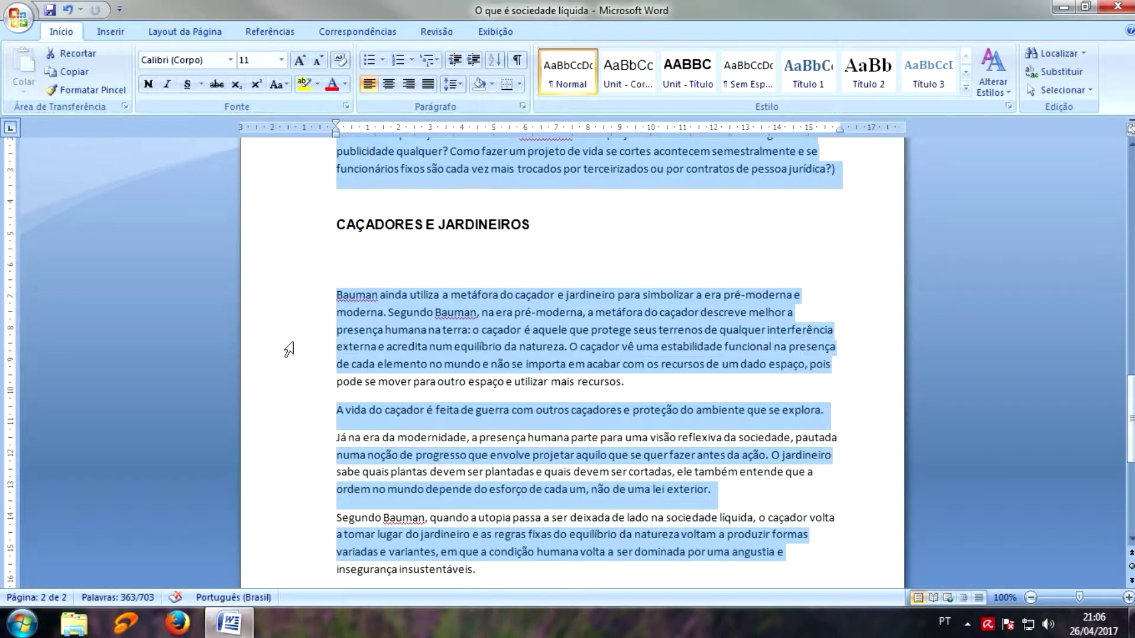
ctrl+click(305, 385)
ctrl+click(286, 438)
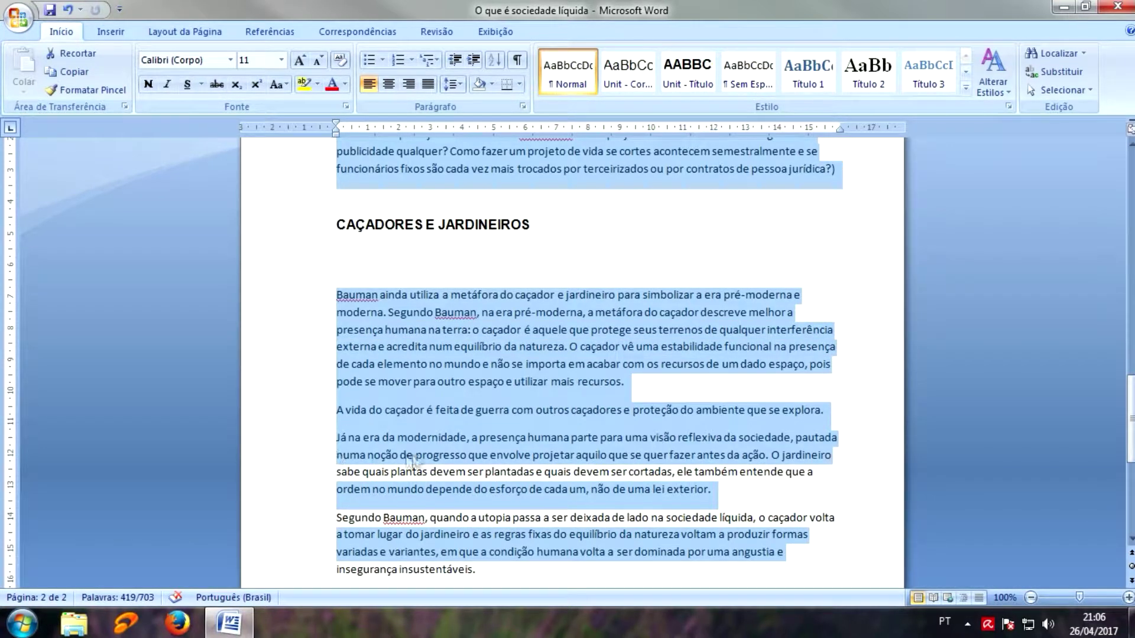
Replace the scattered line selections with a continuous one through "insustentáveis", and apply the Unit - Corpo do texto style to all selected text.
ctrl+click(526, 491)
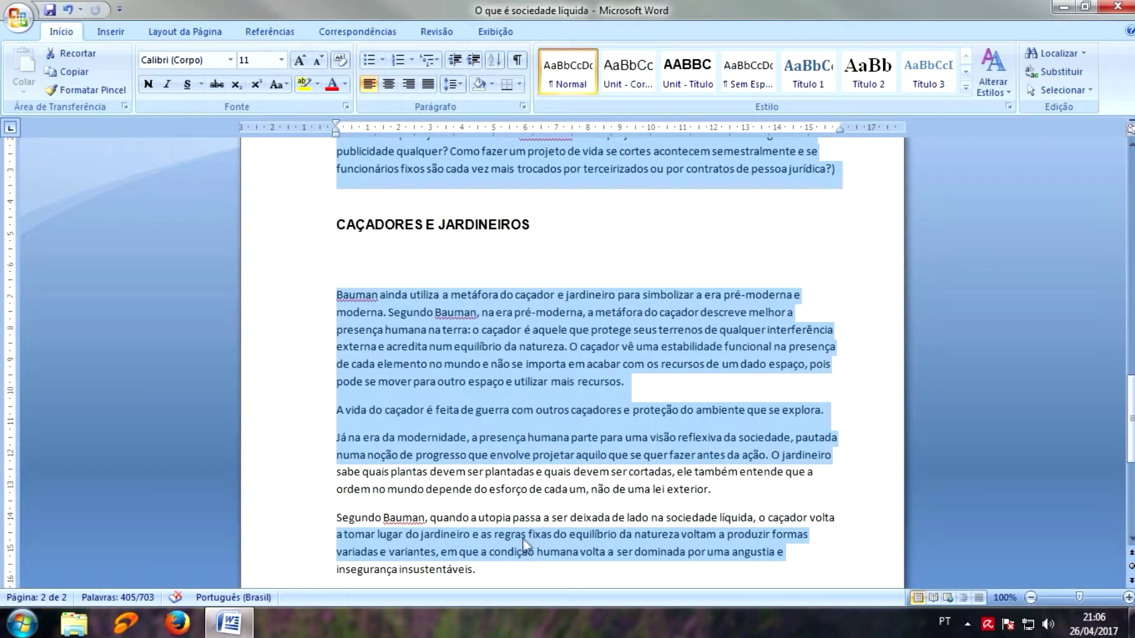
ctrl+click(538, 535)
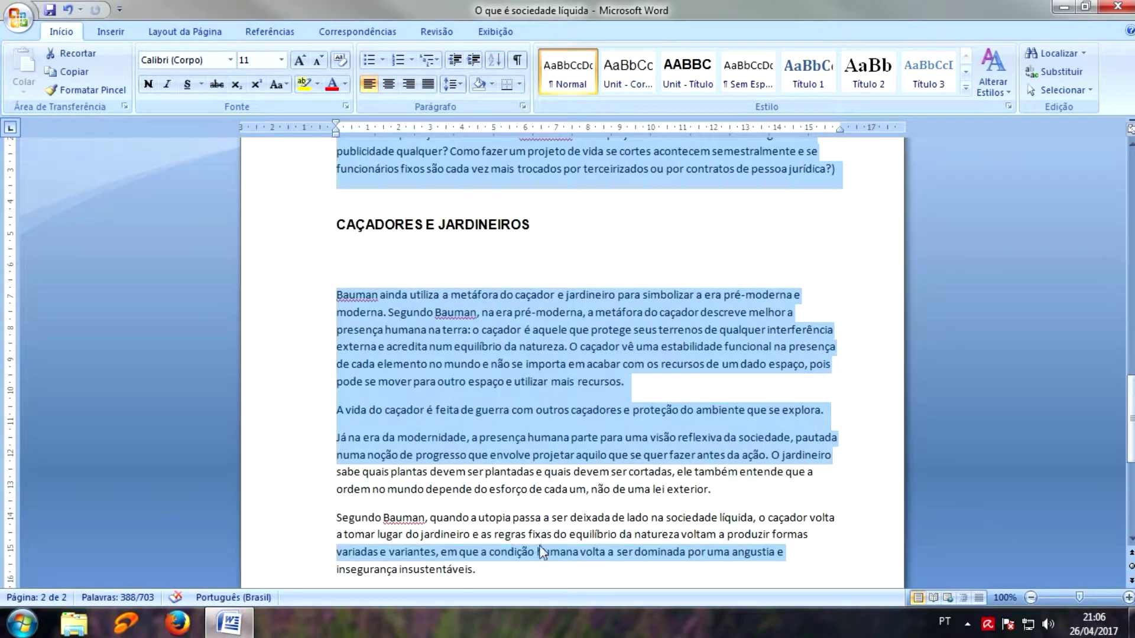
ctrl+click(538, 551)
ctrl+drag(310, 471, 314, 574)
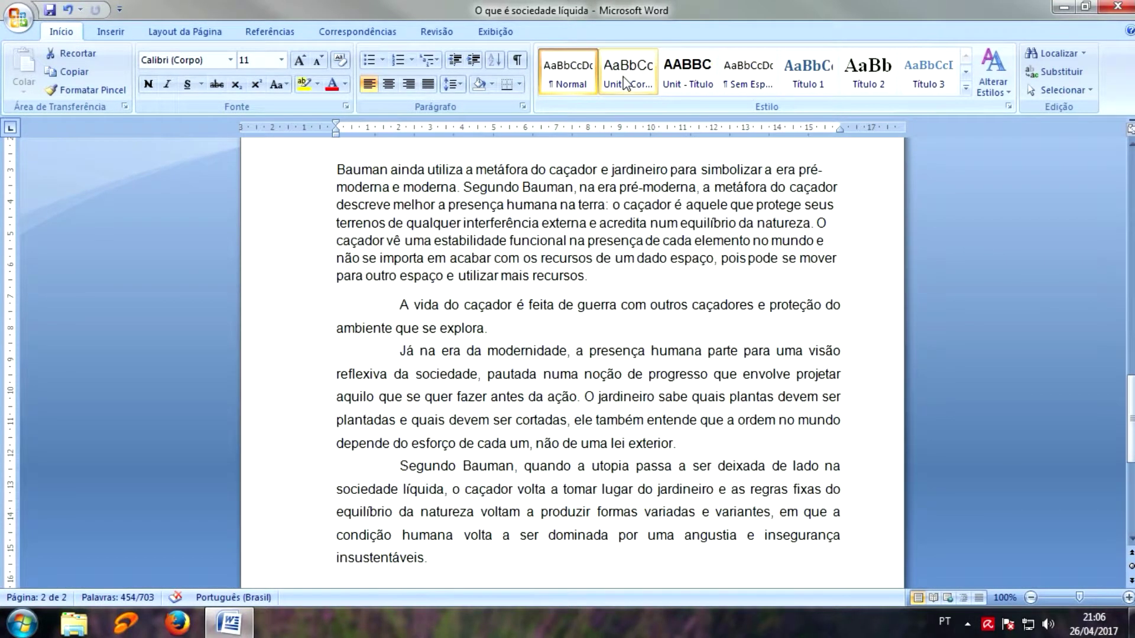
click(625, 81)
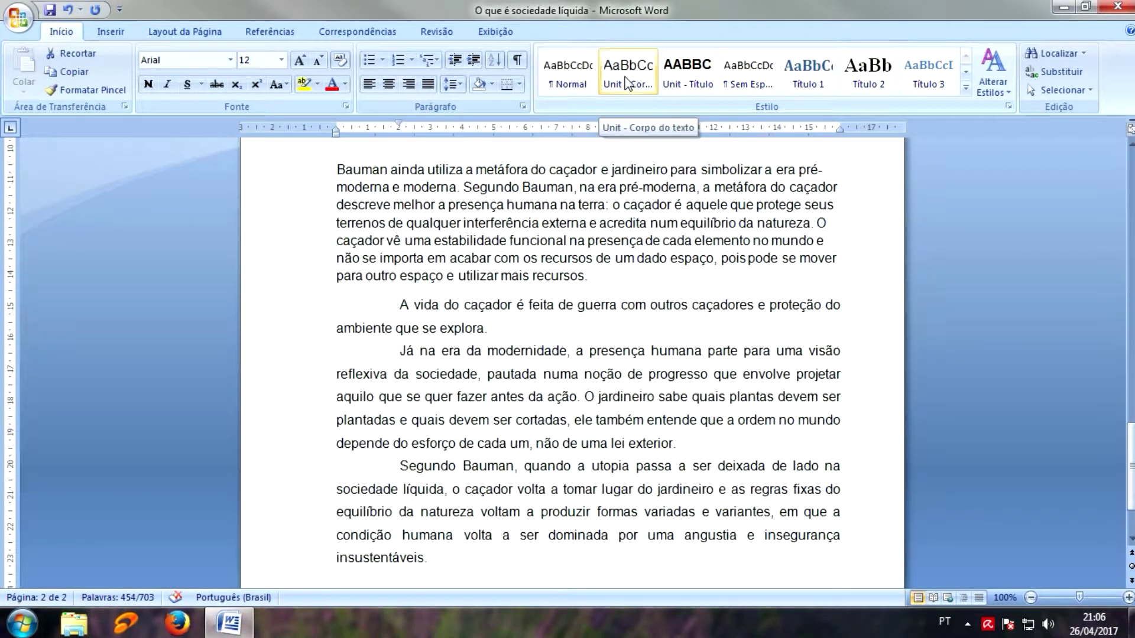
Reselect the text from "A vida do caçador" through the end of the document.
scroll(309, 331, down, 3)
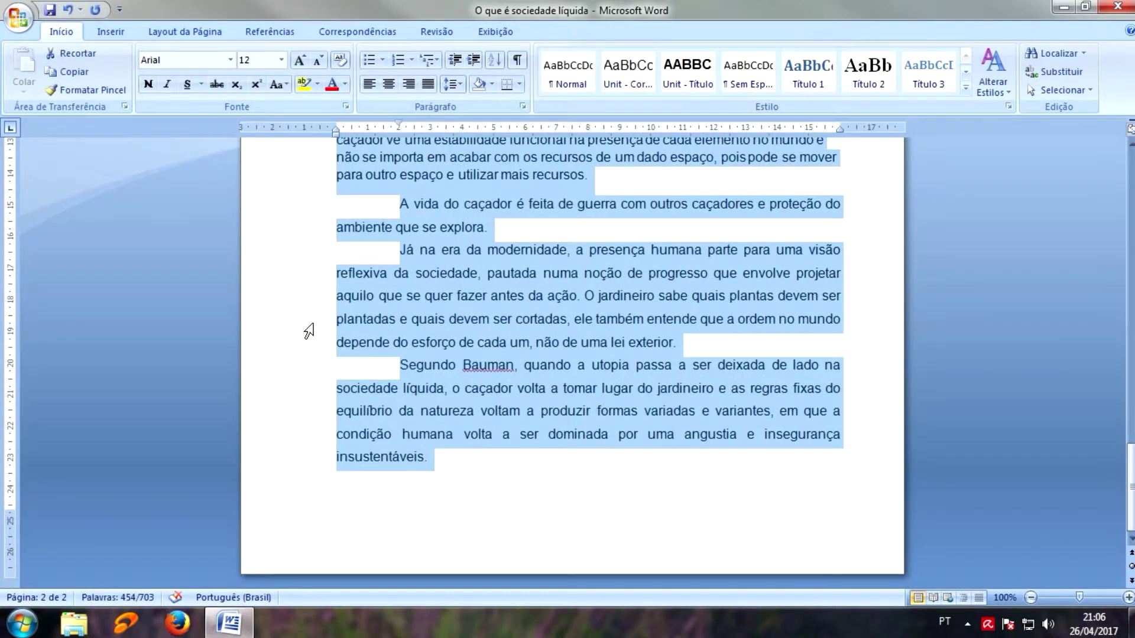
click(266, 275)
drag(266, 178, 254, 420)
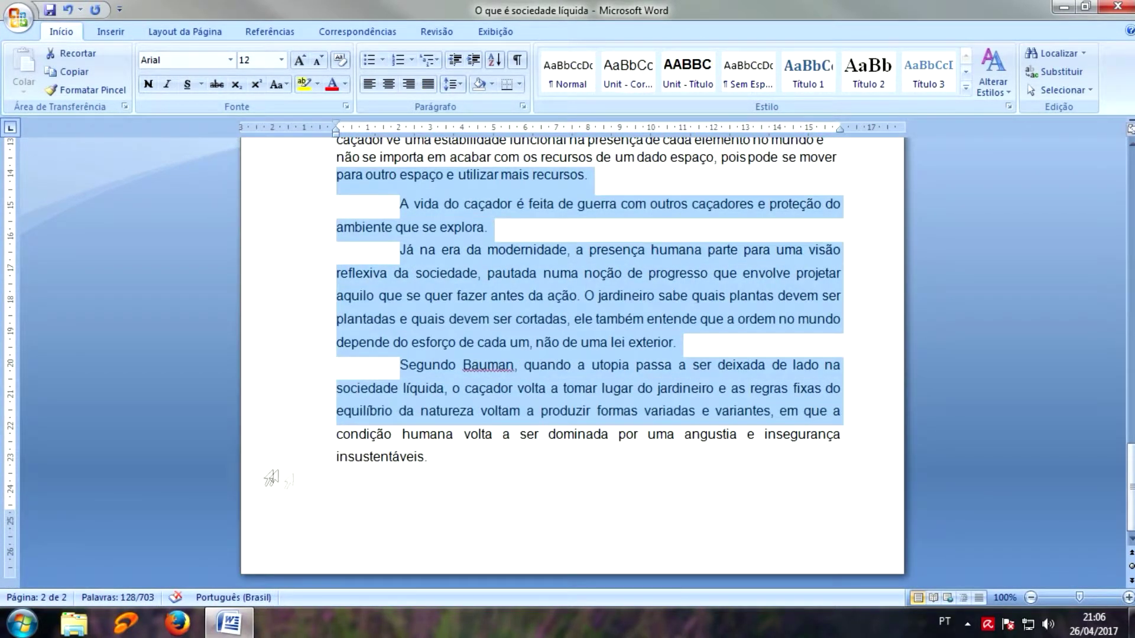
click(452, 461)
drag(477, 462, 298, 204)
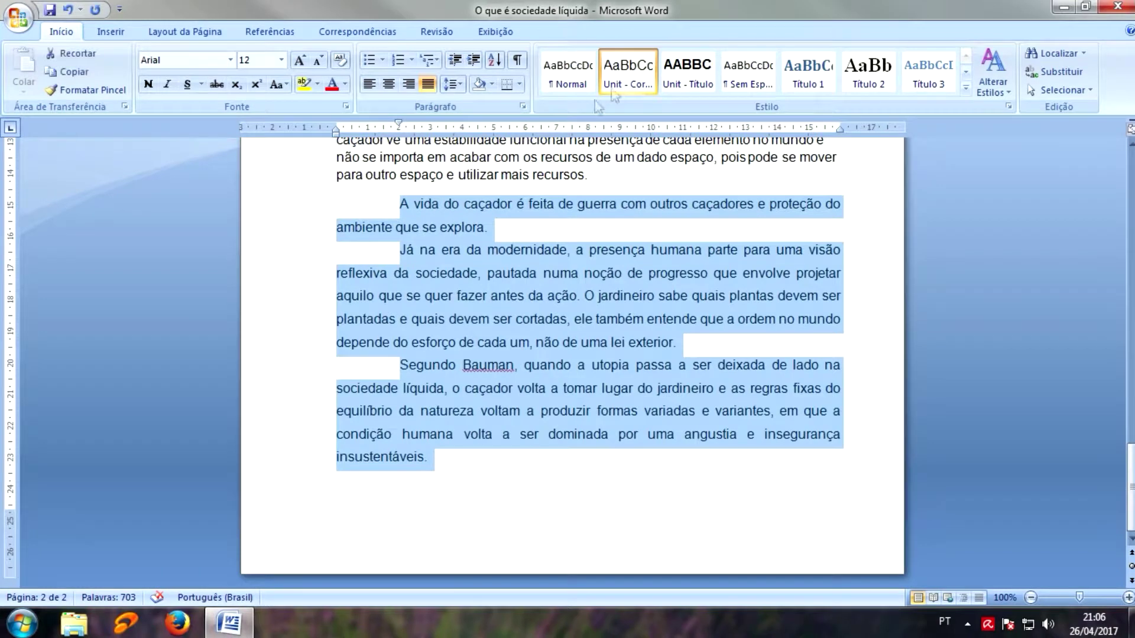
Apply the Unit - Corpo do texto style to the whole "Bauman ainda utiliza" paragraph.
scroll(526, 247, up, 5)
click(436, 322)
drag(277, 269, 278, 375)
click(627, 71)
right_click(626, 71)
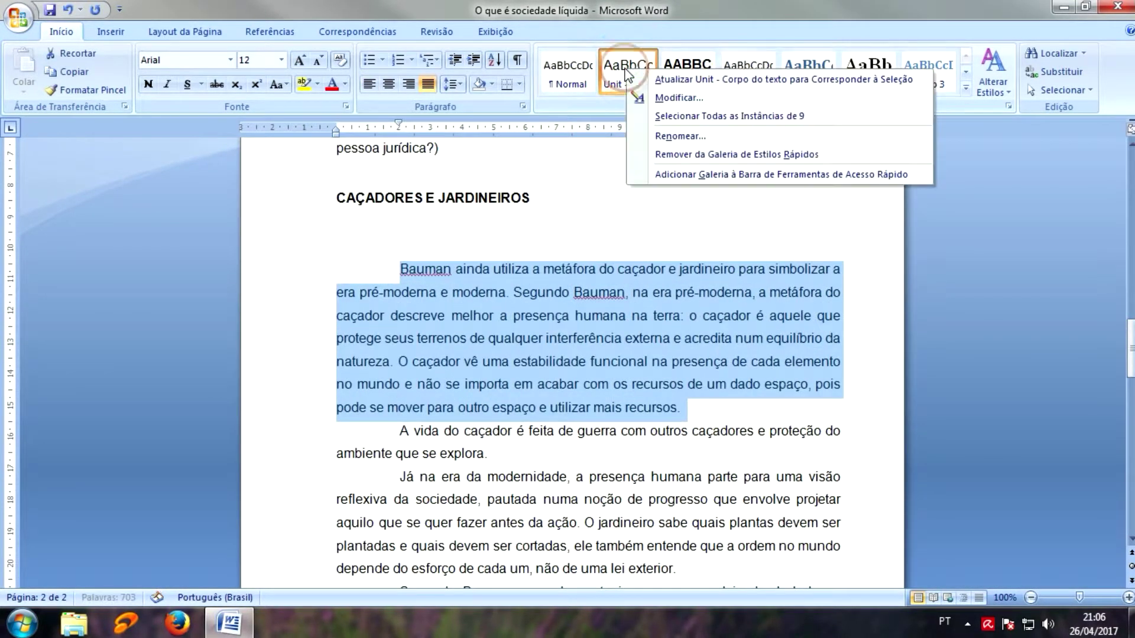
click(310, 300)
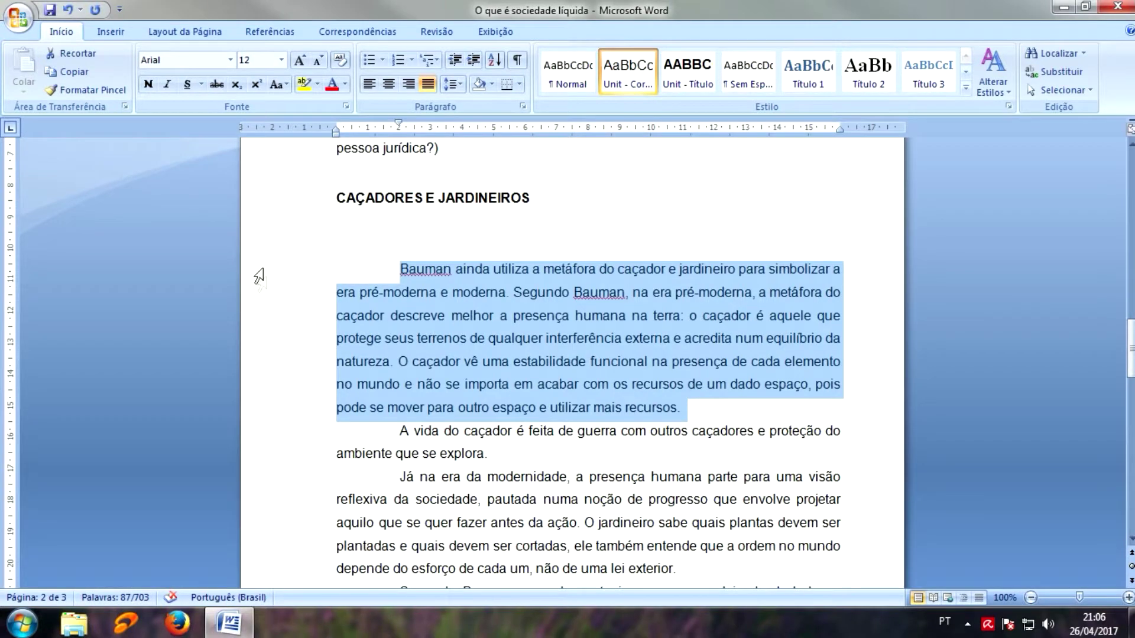
Review the formatted pages and select the "Qual a grande diferença?" paragraph on the first page.
scroll(307, 364, up, 8)
scroll(307, 364, up, 4)
scroll(306, 369, down, 12)
scroll(500, 371, up, 9)
scroll(501, 371, up, 6)
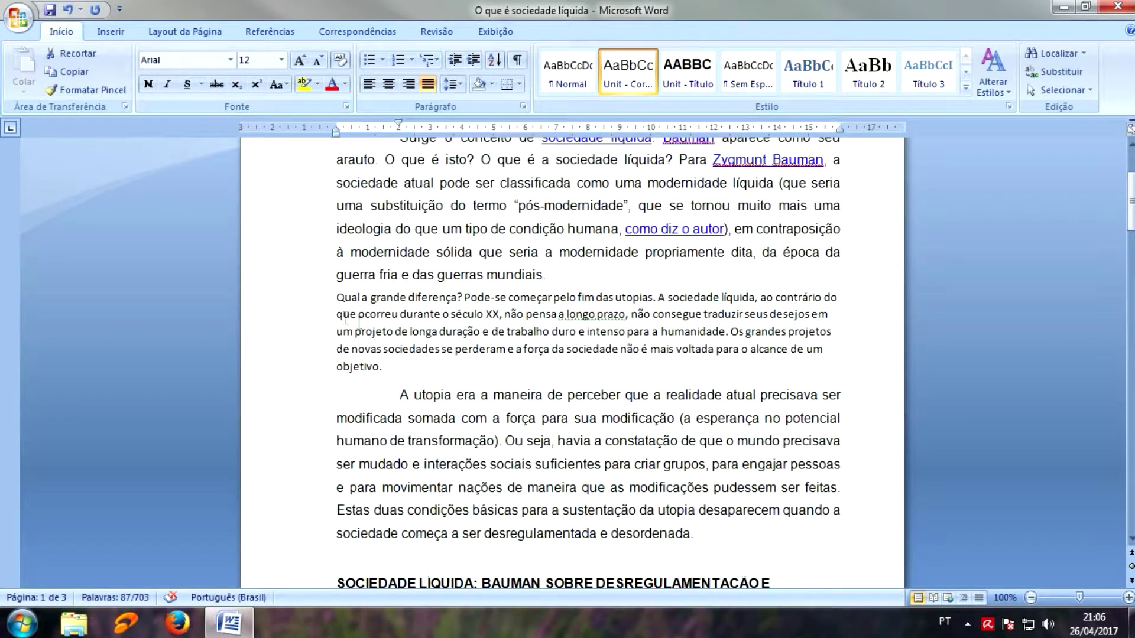
drag(267, 302, 260, 391)
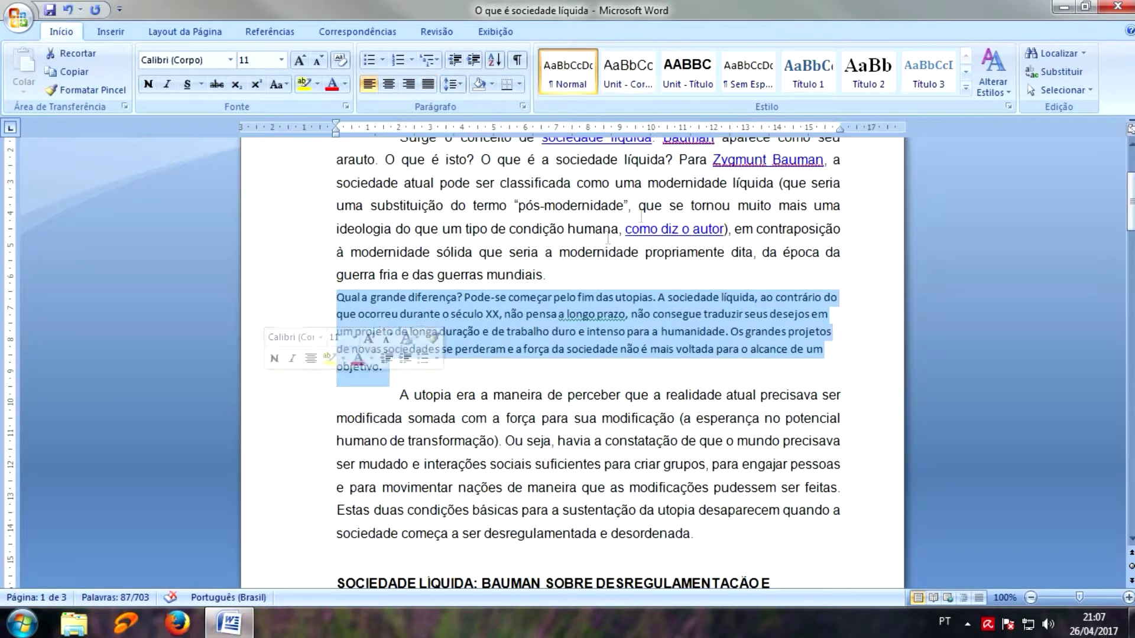
Open the Citação style for modification and rename it "Unit - Citação".
click(967, 87)
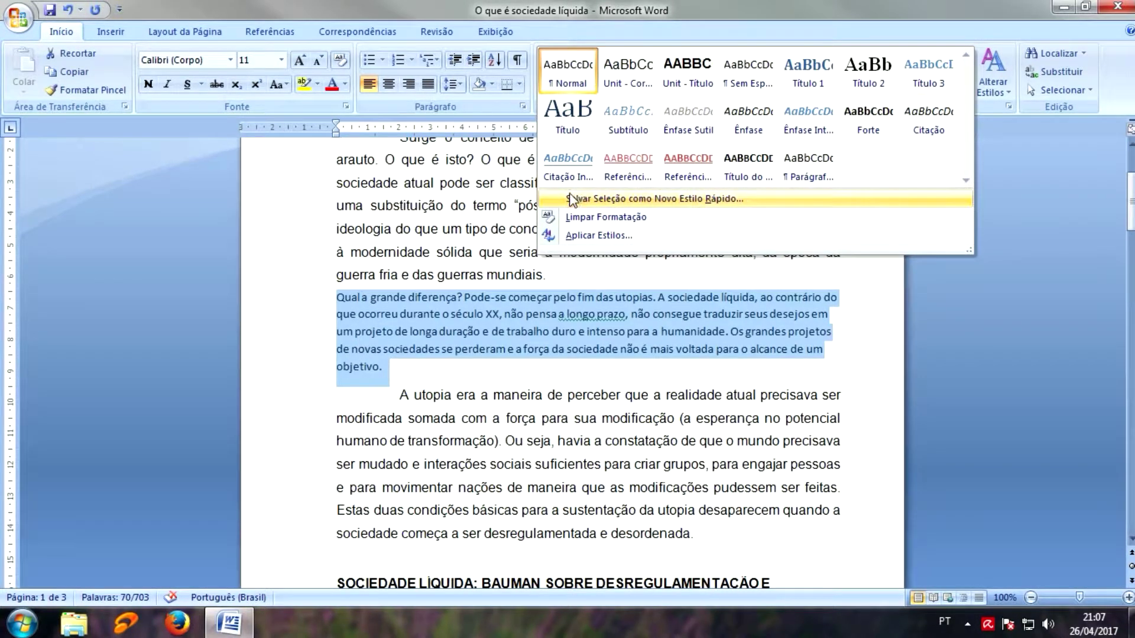
right_click(925, 119)
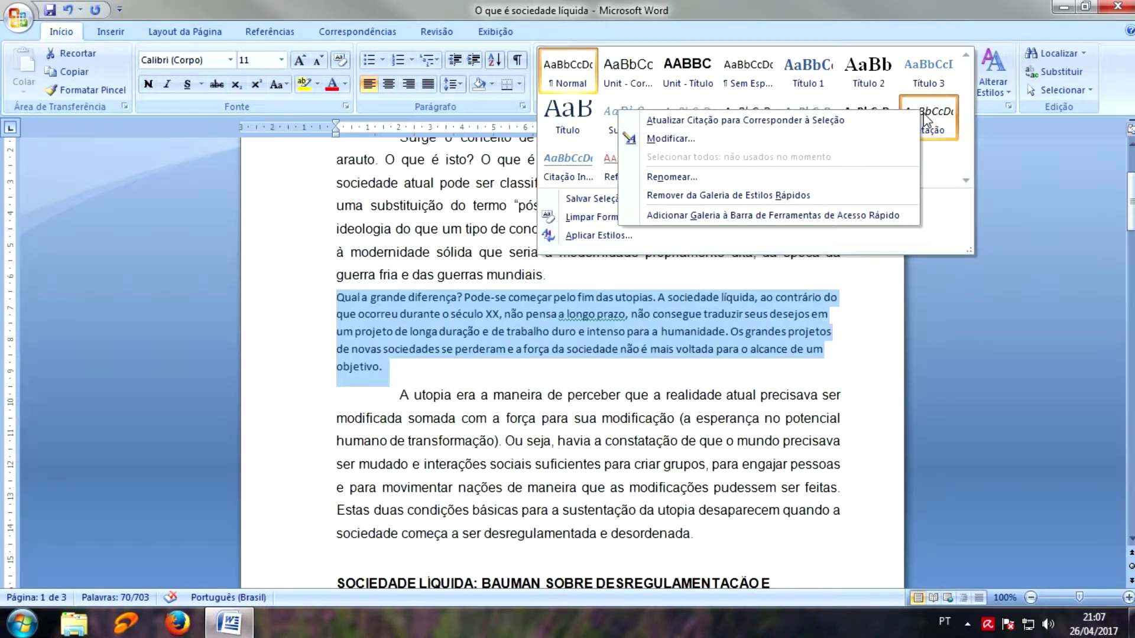
click(672, 139)
drag(796, 124, 564, 128)
click(563, 166)
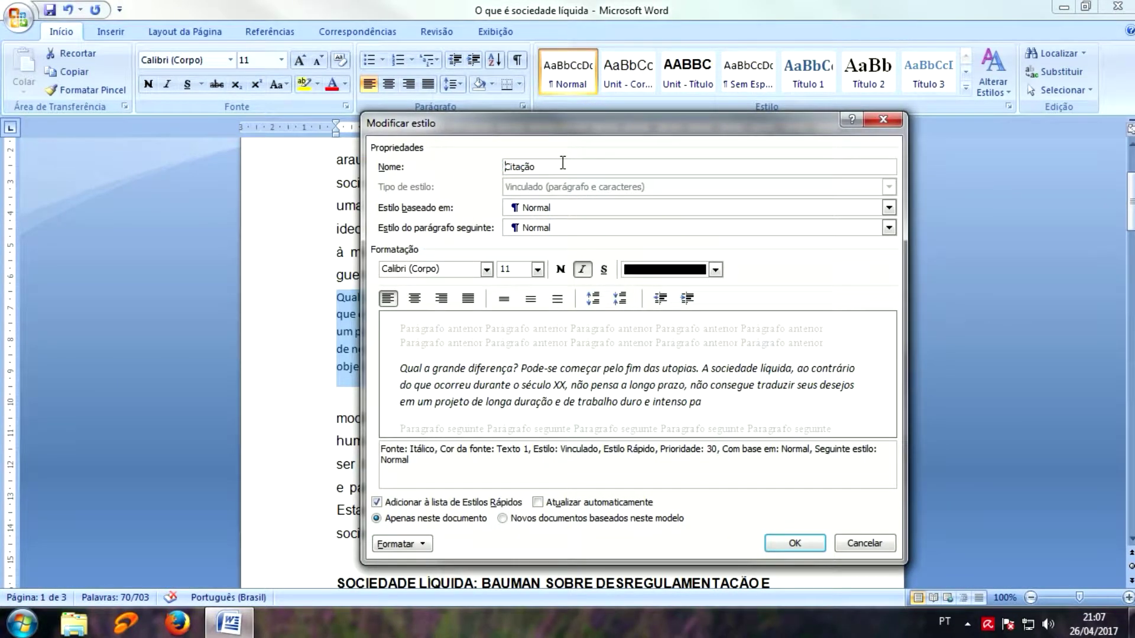
text(Unn)
Set the Unit - Citação style to the Arial font with justified alignment and no italics.
click(486, 270)
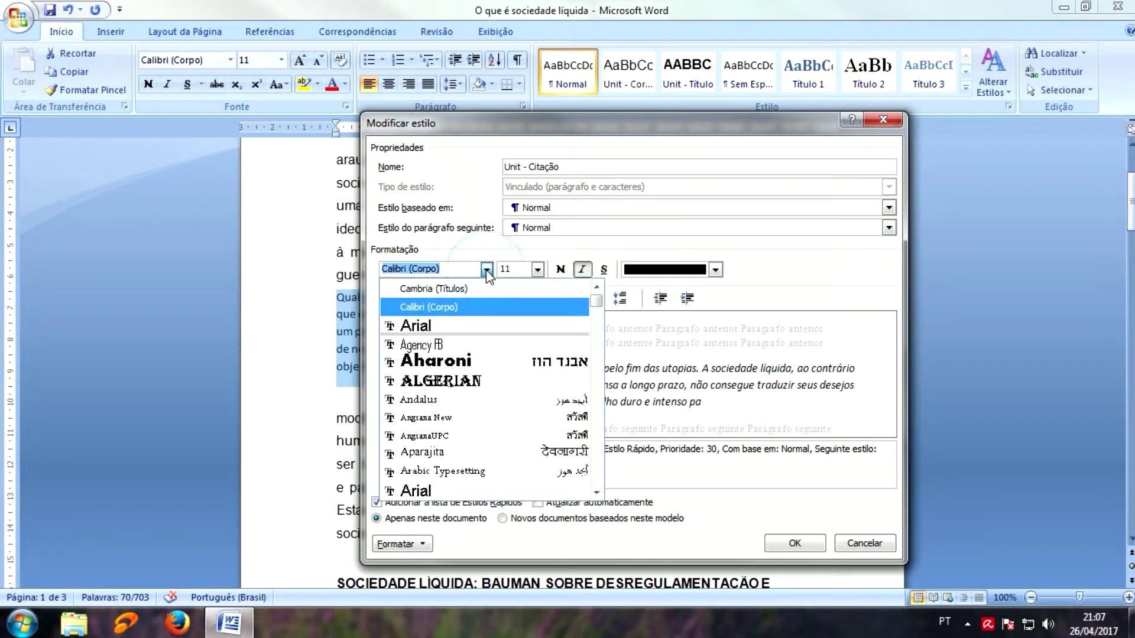
click(420, 327)
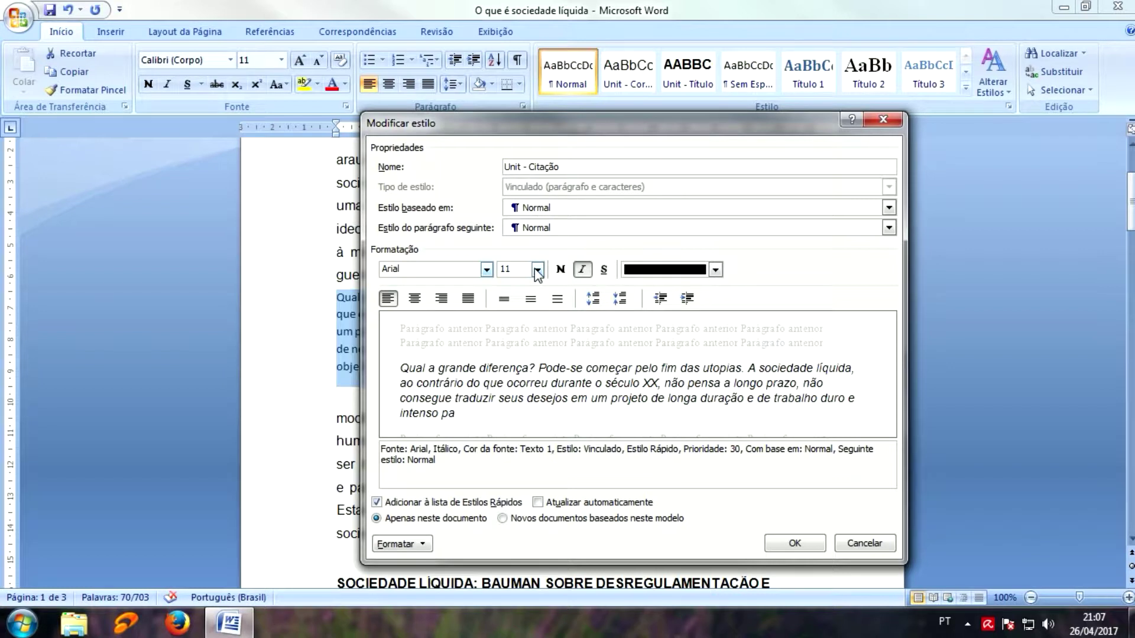
click(468, 297)
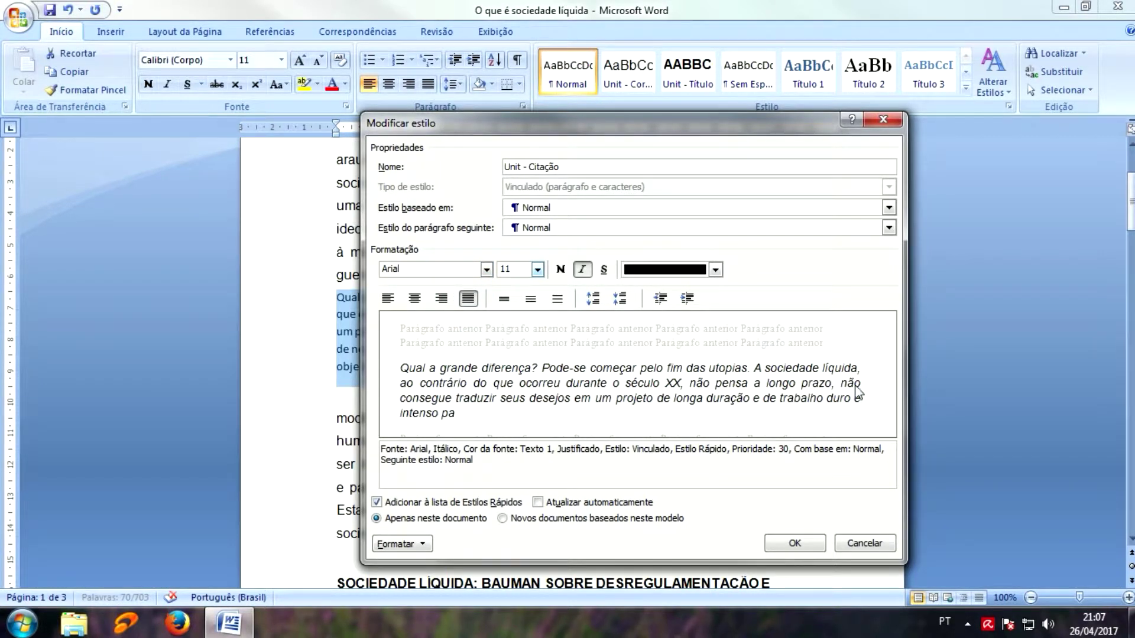
click(582, 270)
click(583, 270)
click(583, 270)
click(583, 269)
click(583, 270)
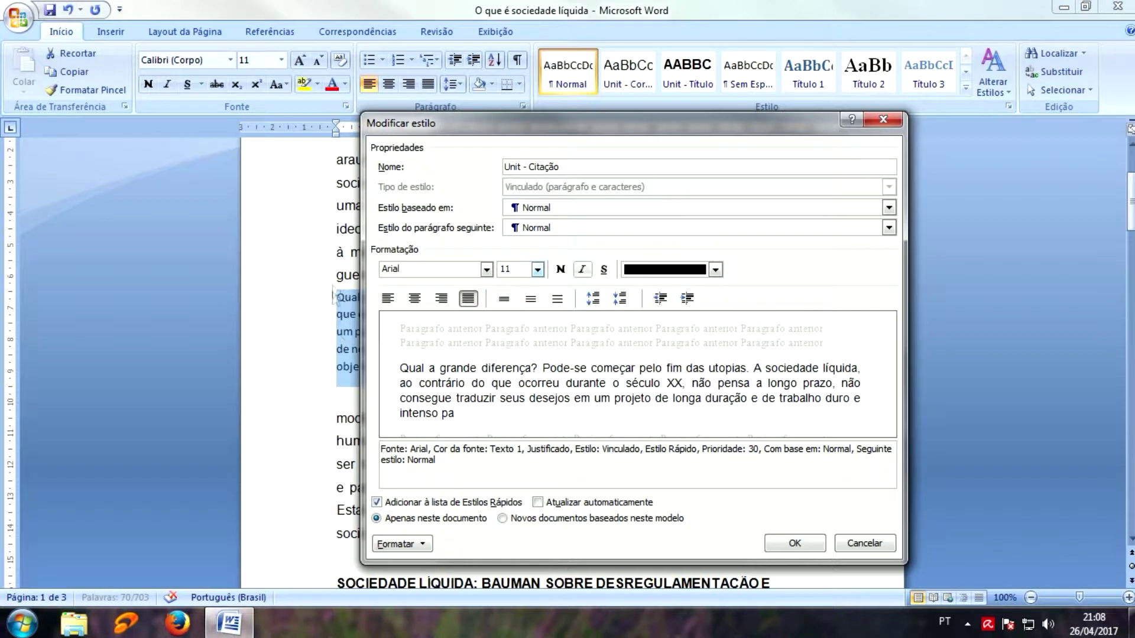
In the style's paragraph settings, set the left indent to 4 cm.
click(420, 545)
click(431, 411)
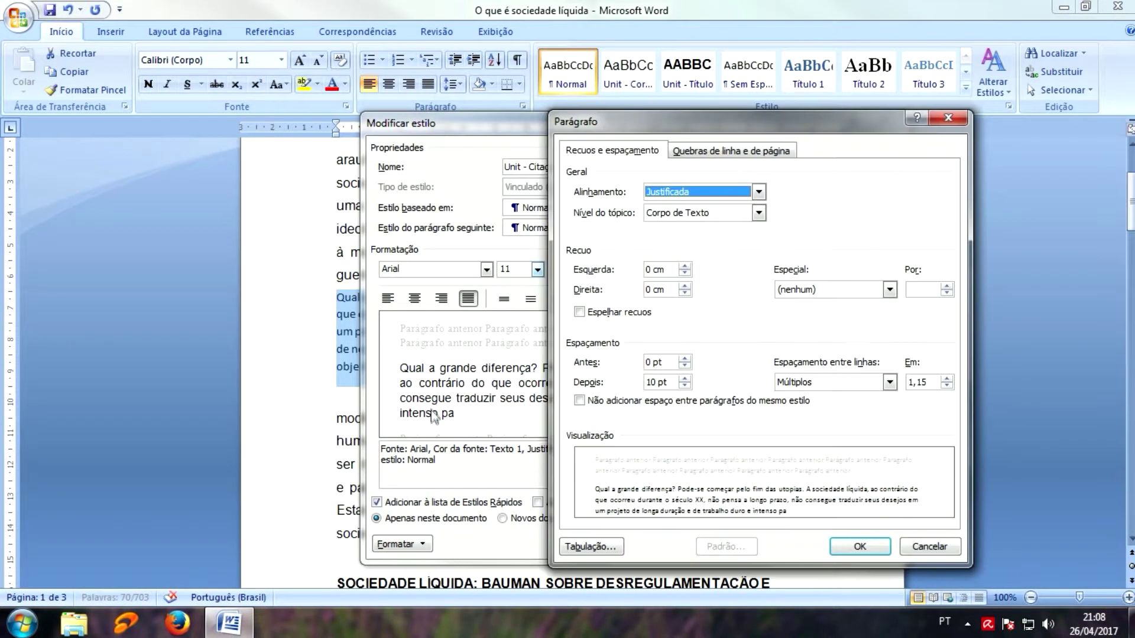
drag(698, 123, 631, 117)
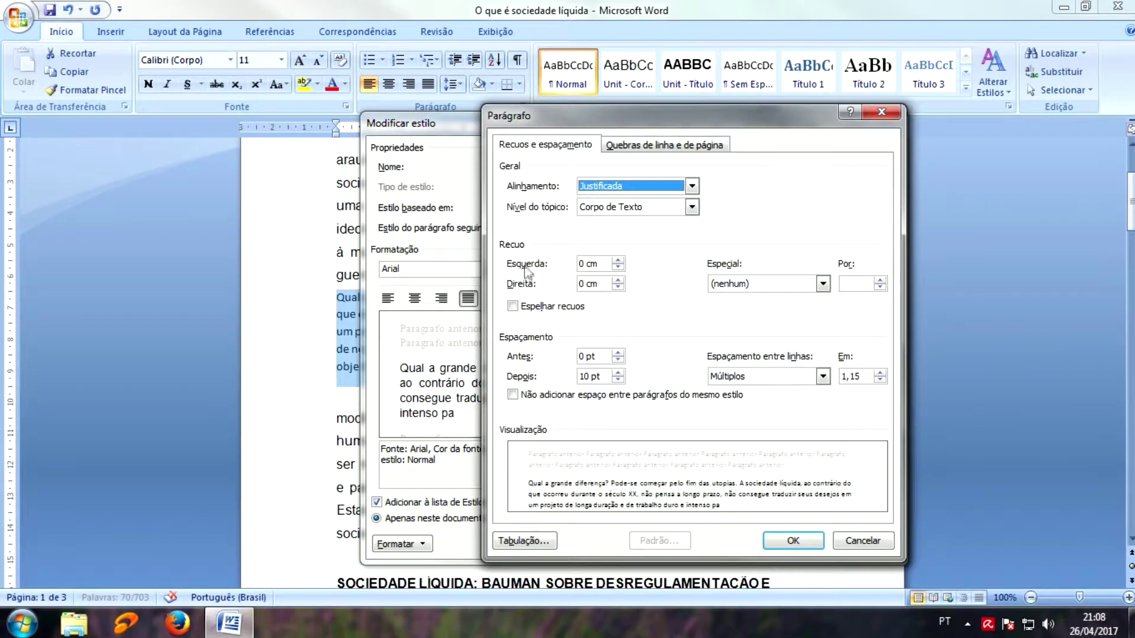
click(618, 261)
click(618, 260)
click(618, 261)
click(618, 261)
click(618, 261)
click(618, 261)
click(618, 260)
click(618, 261)
click(619, 260)
click(618, 260)
click(619, 261)
click(618, 260)
click(618, 260)
click(618, 260)
click(618, 260)
click(618, 260)
click(618, 261)
click(618, 260)
click(618, 261)
click(618, 260)
click(619, 260)
click(619, 261)
click(619, 261)
click(618, 260)
click(618, 261)
click(618, 260)
click(619, 261)
click(619, 260)
click(618, 260)
click(618, 261)
click(618, 261)
click(618, 261)
click(618, 261)
click(618, 261)
click(618, 261)
Set the style's line spacing to Simples and its spacing after to 0 pt, and save the style changes.
click(767, 378)
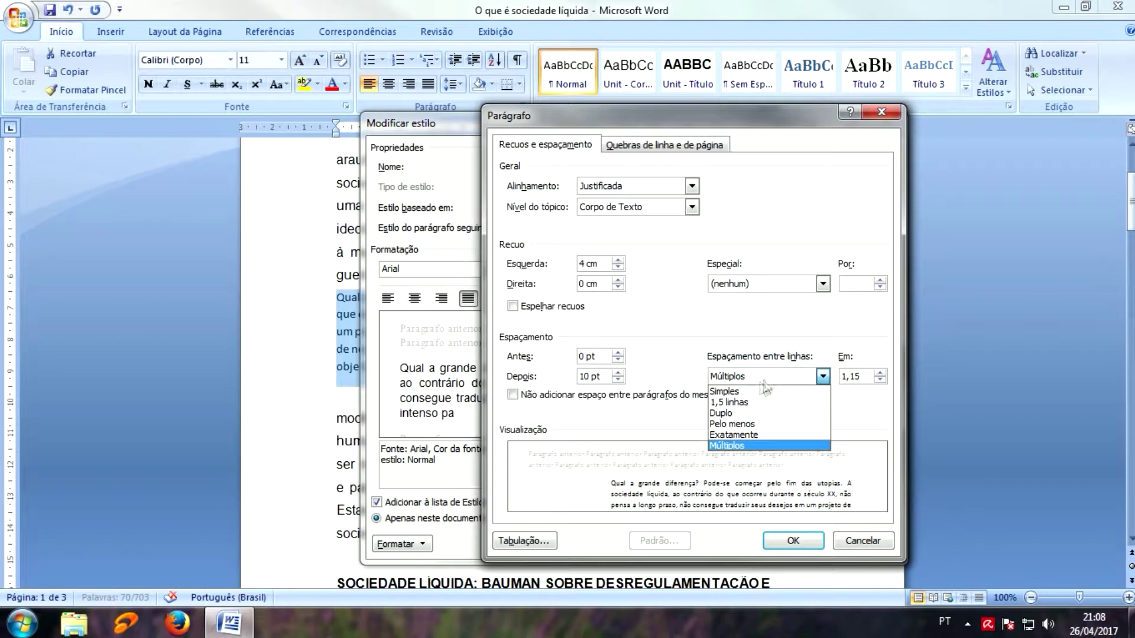
click(743, 391)
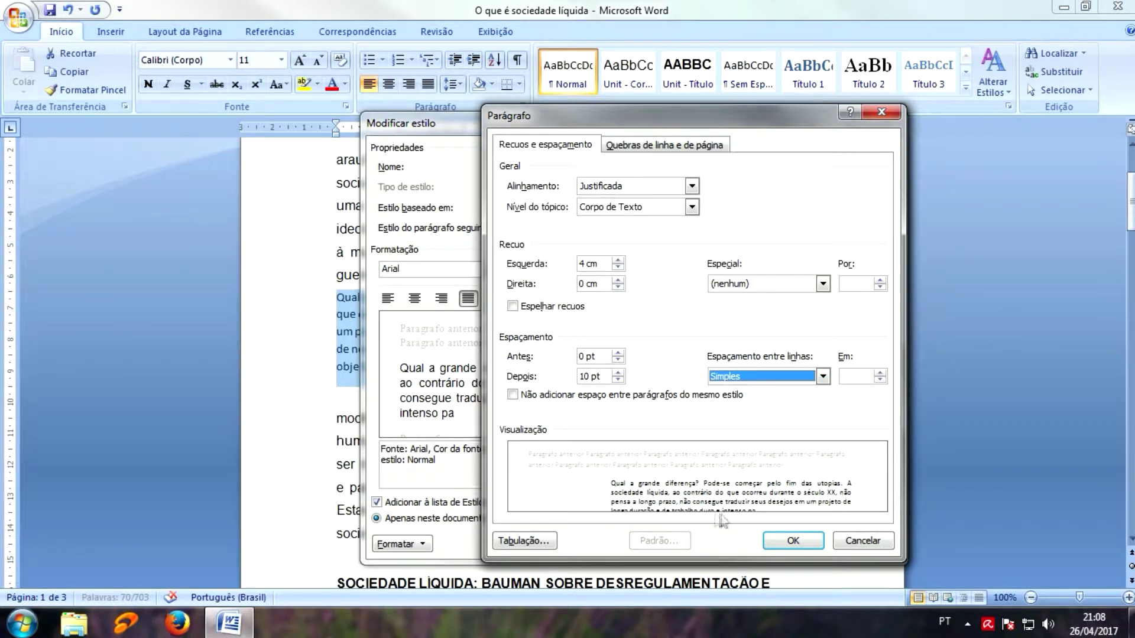
click(618, 380)
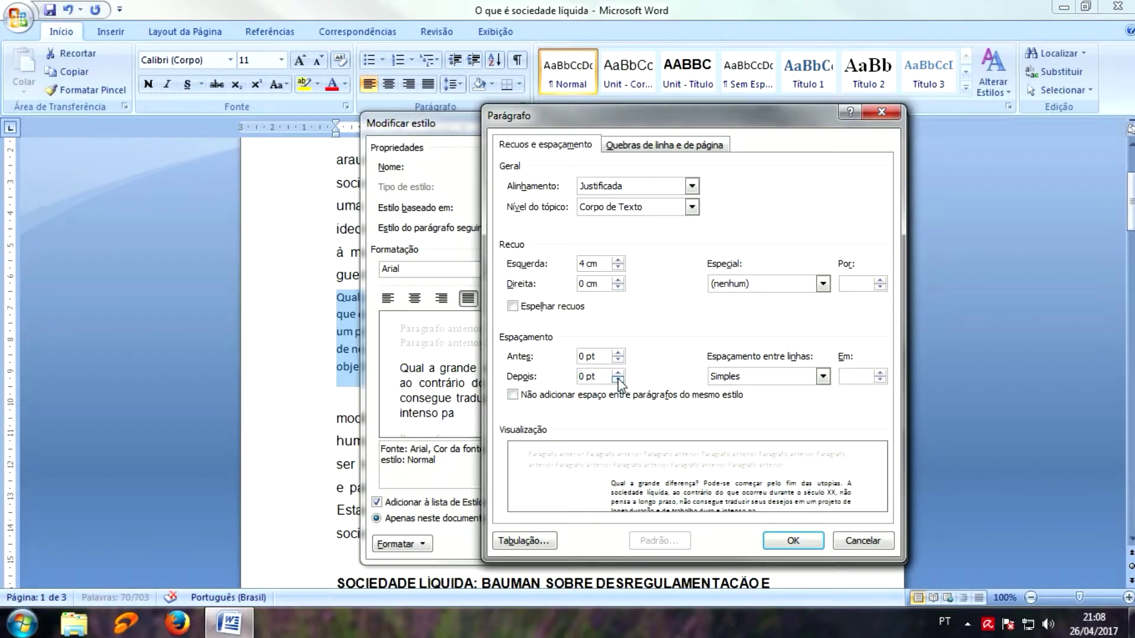
click(793, 541)
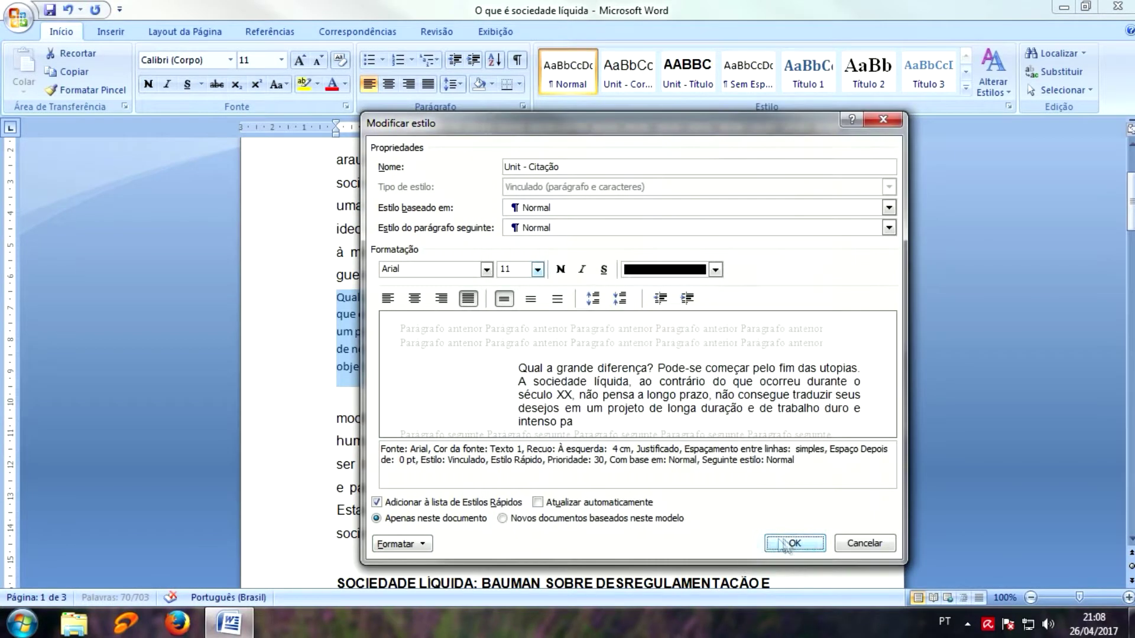
click(794, 543)
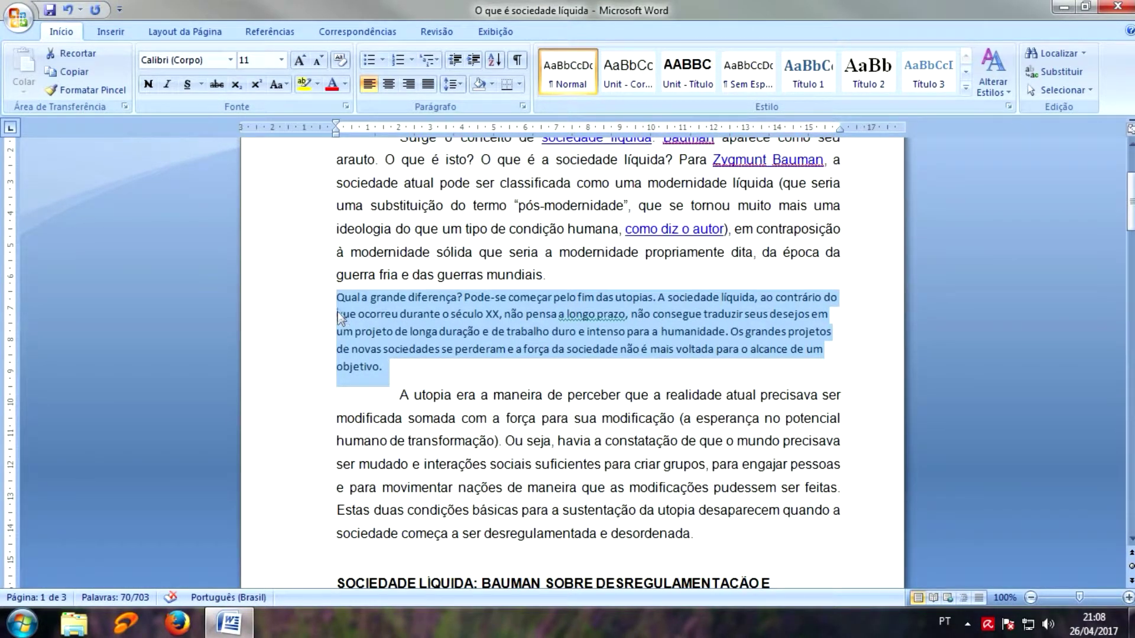
Apply the Unit - Citação style to the selected "Qual a grande diferença?" paragraph.
click(963, 90)
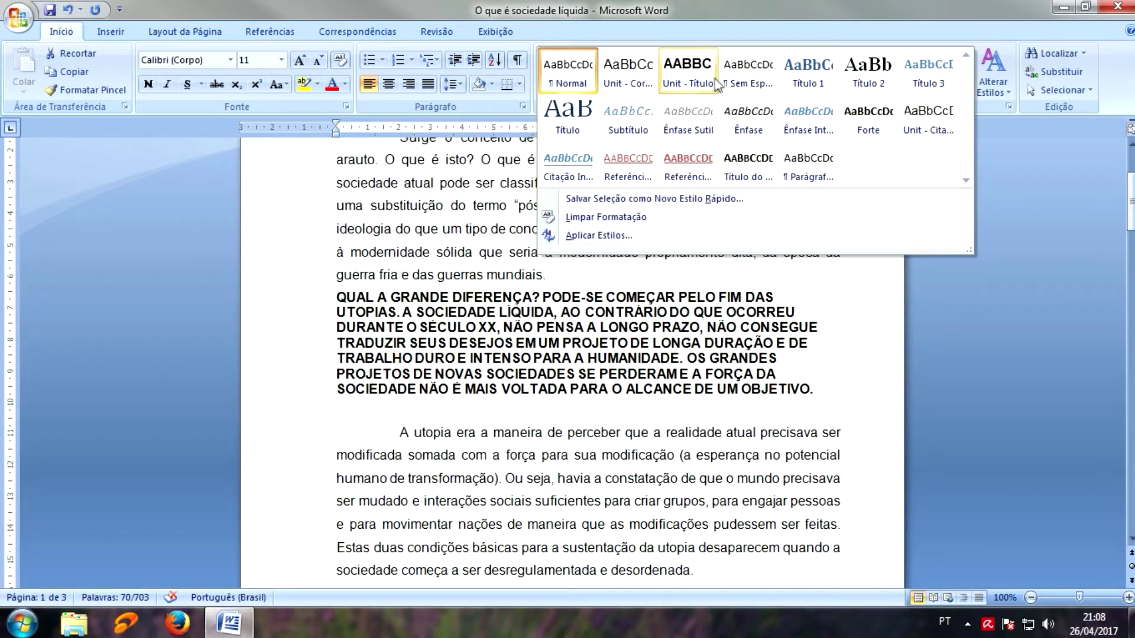
click(926, 127)
scroll(509, 305, down, 1)
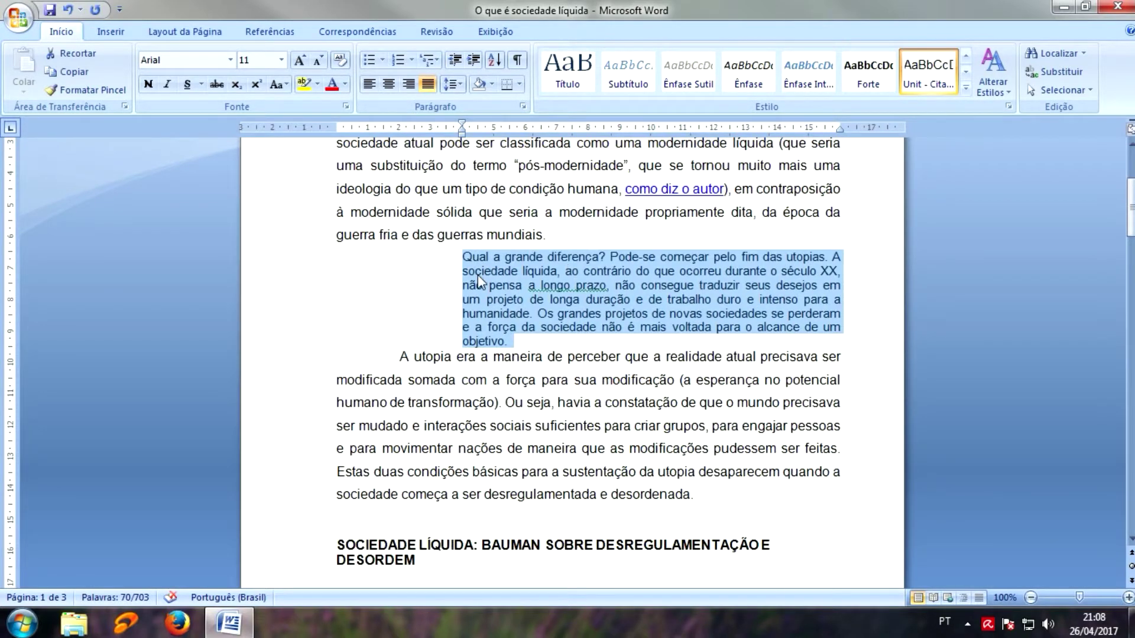
Apply the Unit - Citação style to the "Uma corrente de incerteza e insegurança" paragraph on the second page.
scroll(477, 275, down, 18)
scroll(479, 275, down, 3)
scroll(419, 287, up, 3)
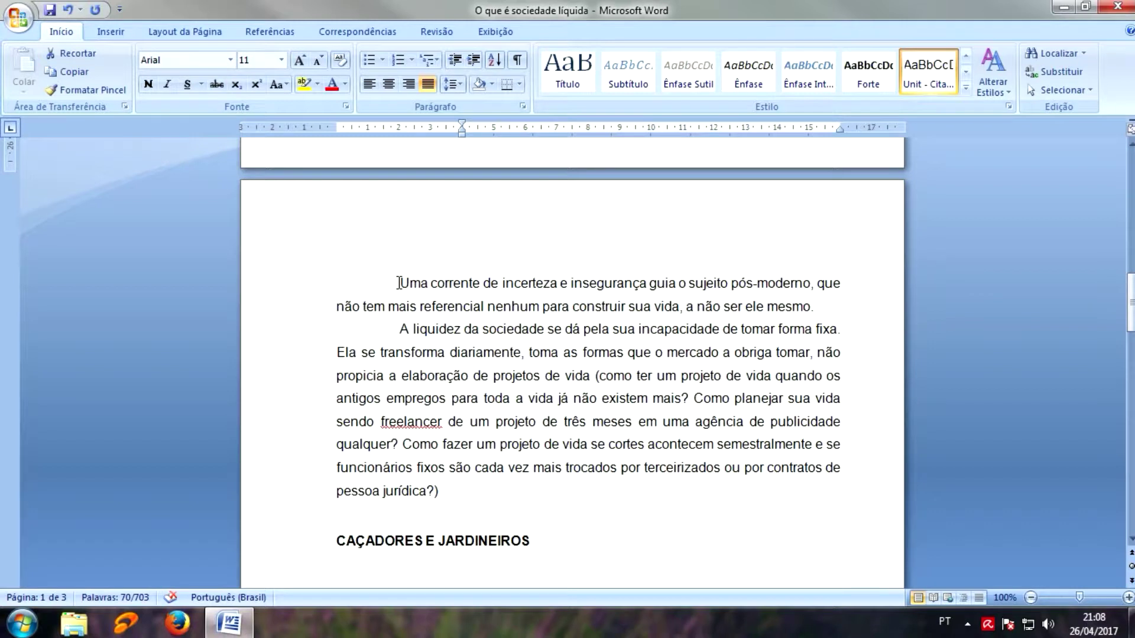
drag(399, 283, 814, 301)
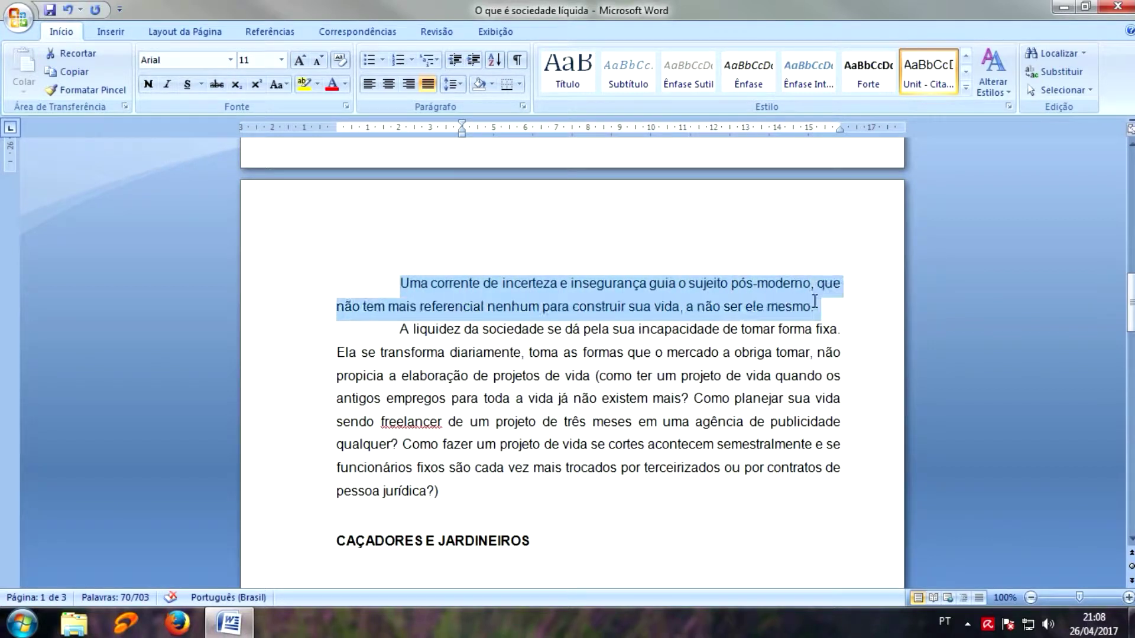
click(928, 74)
Delete the empty lines below and above the "CAÇADORES E JARDINEIROS" heading.
scroll(451, 408, down, 14)
scroll(427, 473, up, 9)
click(421, 467)
click(273, 467)
key(Delete)
click(274, 396)
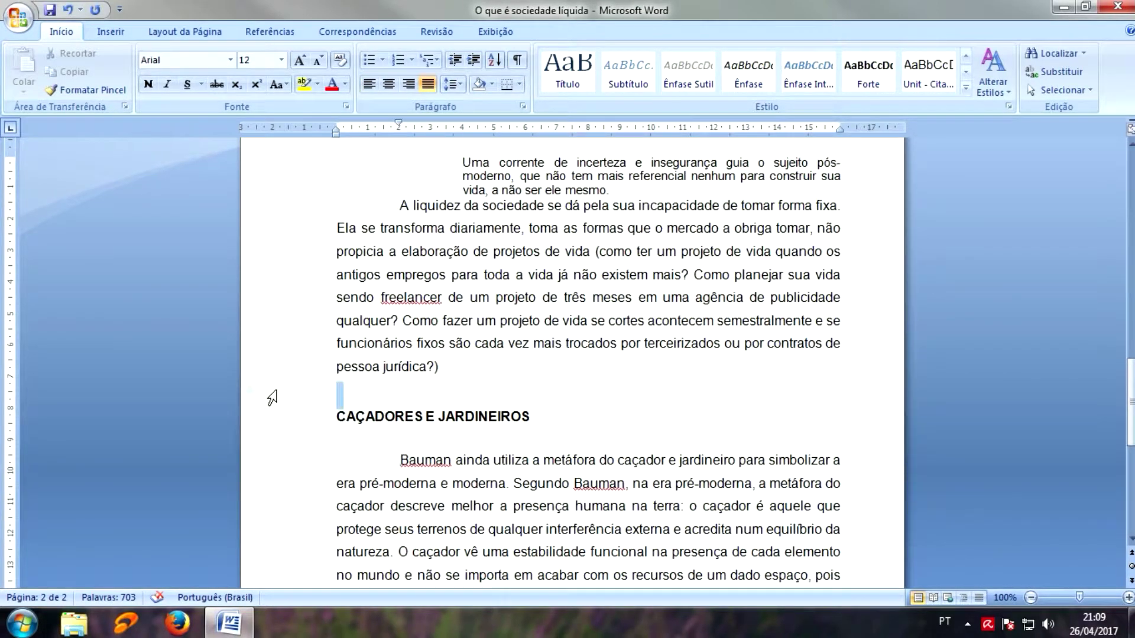
key(Delete)
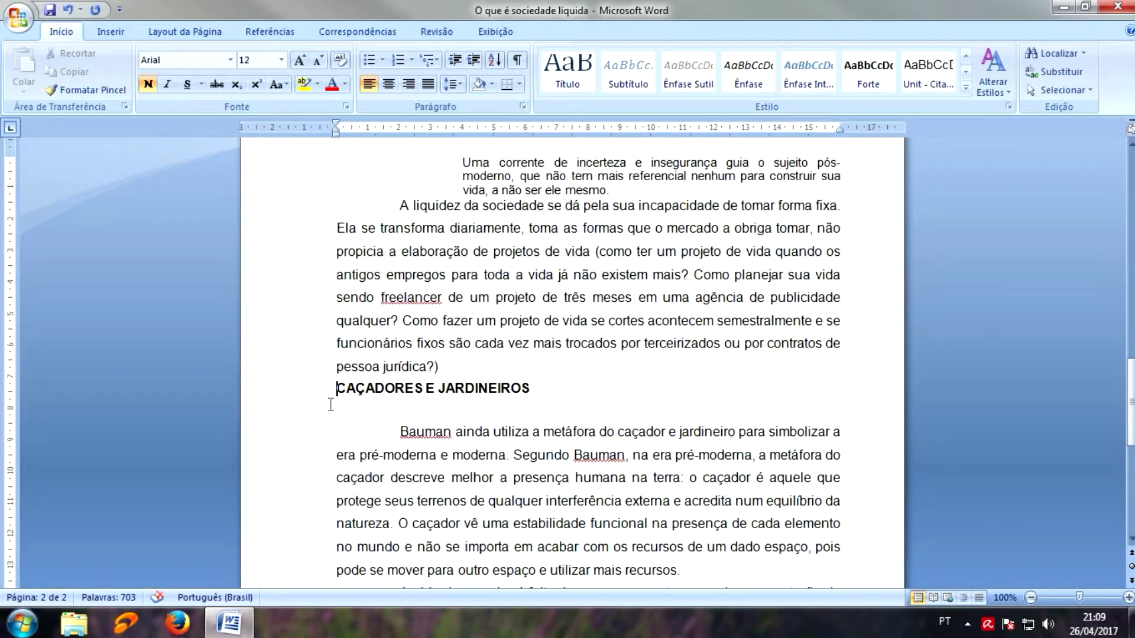
Delete the empty lines below and above the "SOCIEDADE LÍQUIDA: BAUMAN SOBRE DESREGULAMENTAÇÃO E DESORDEM" heading.
scroll(330, 405, up, 10)
click(312, 360)
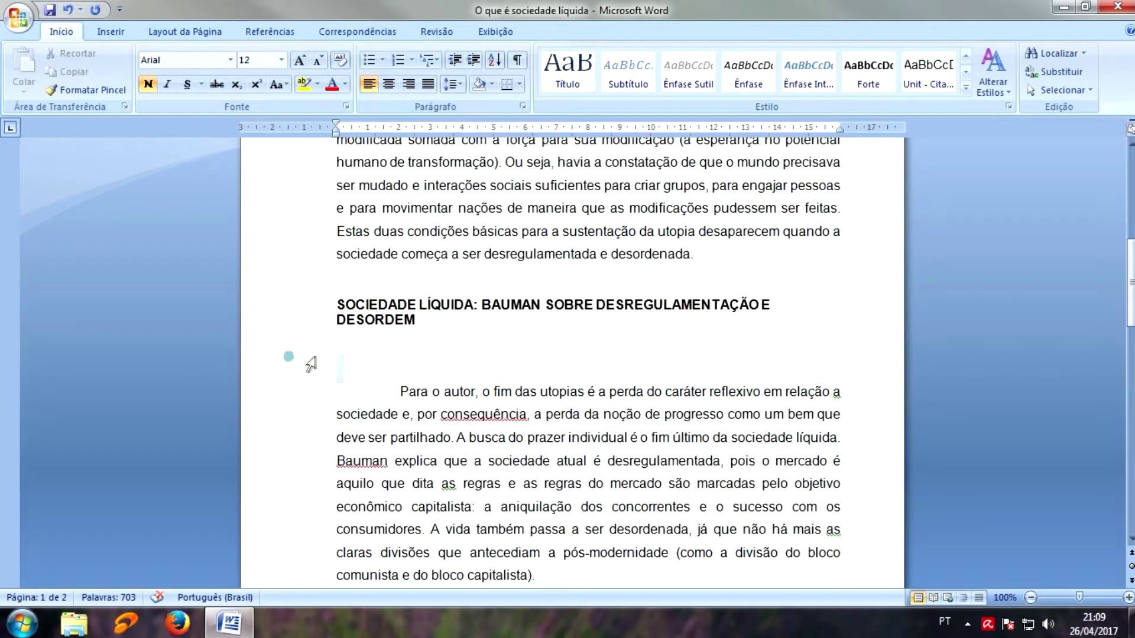
scroll(275, 354, up, 6)
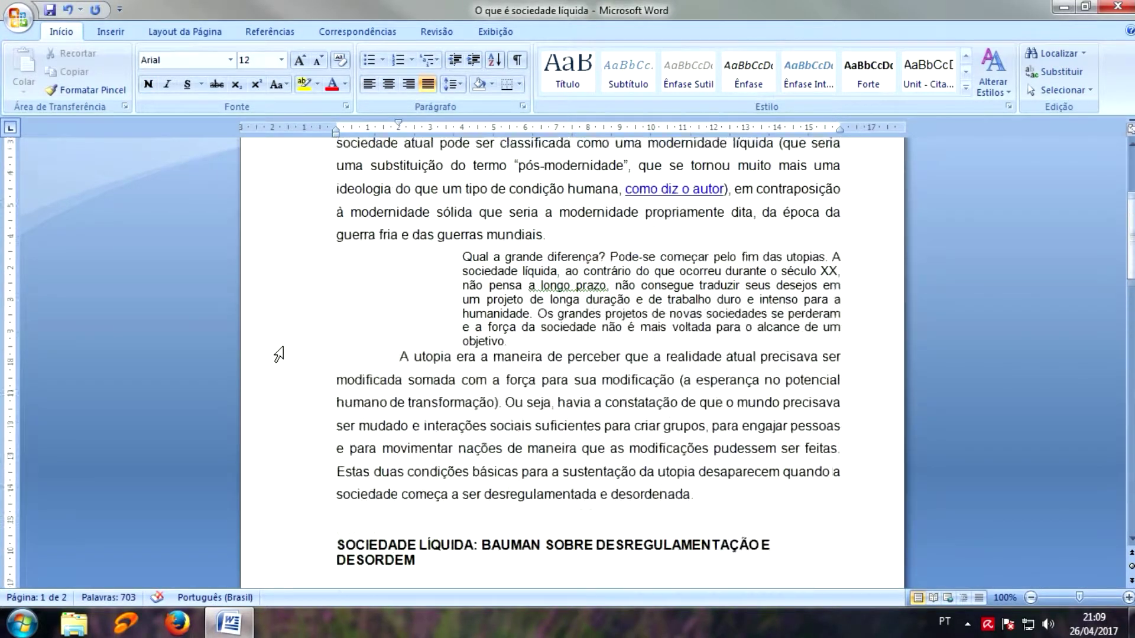
scroll(278, 355, down, 4)
click(294, 488)
key(Delete)
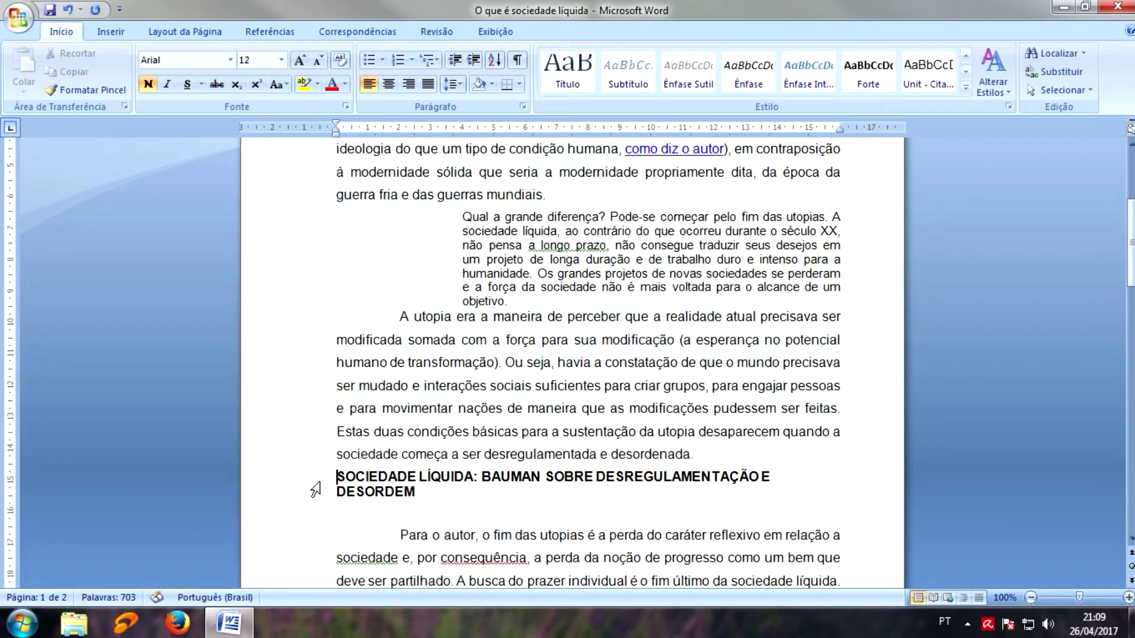
Create a new quick style named "Unit - Títulos do Meio" from the "SOCIEDADE LÍQUIDA" heading and open its full settings.
scroll(311, 479, up, 4)
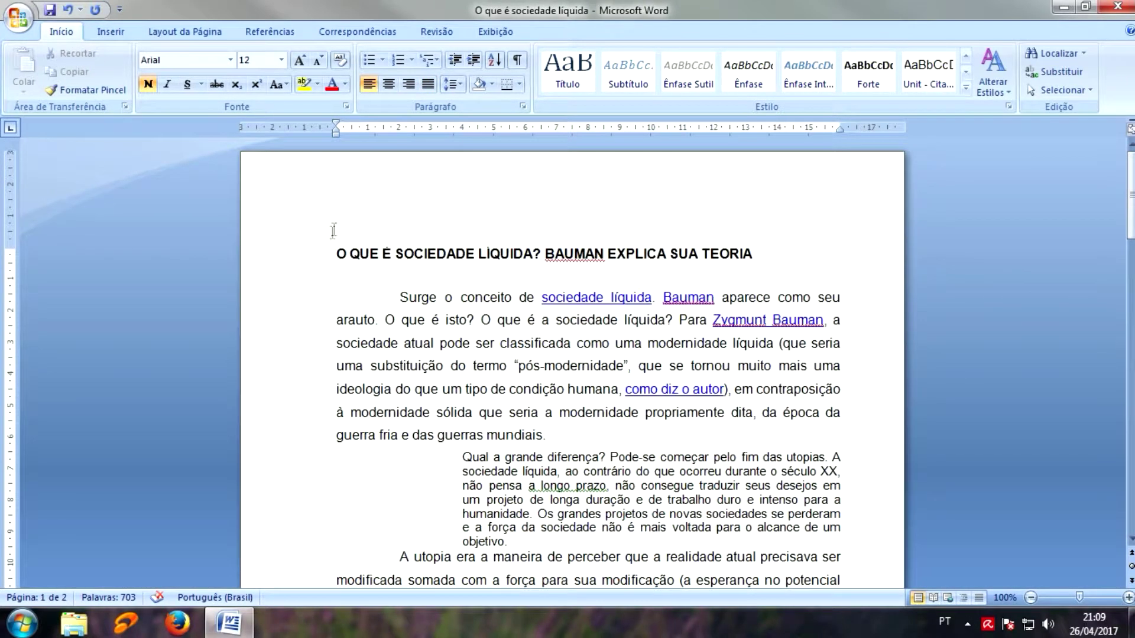
scroll(410, 397, down, 4)
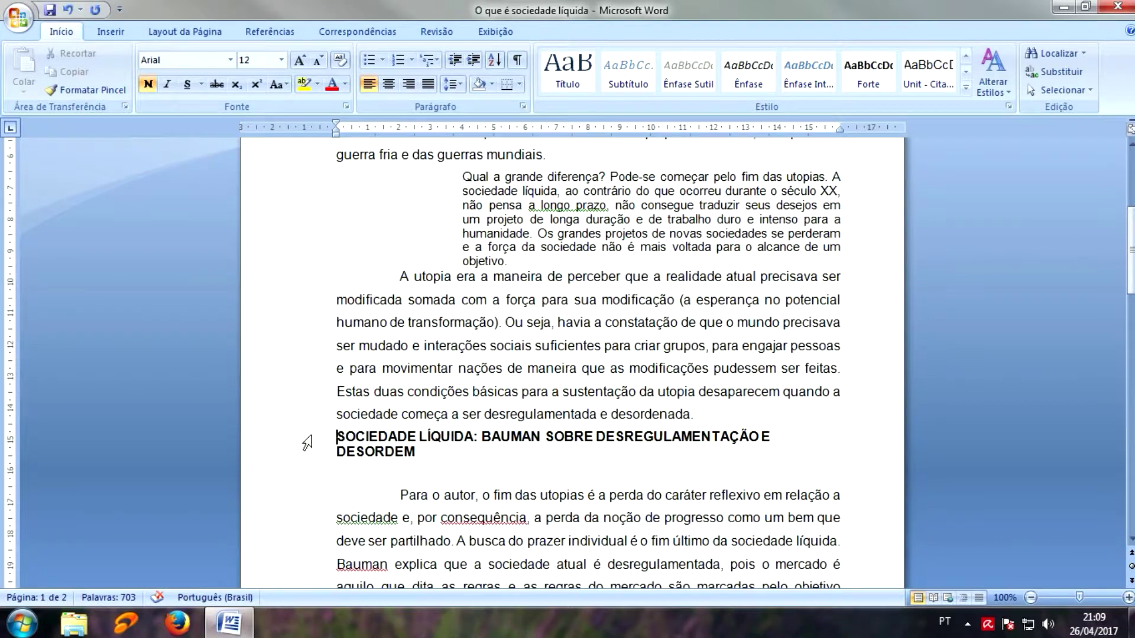
click(966, 87)
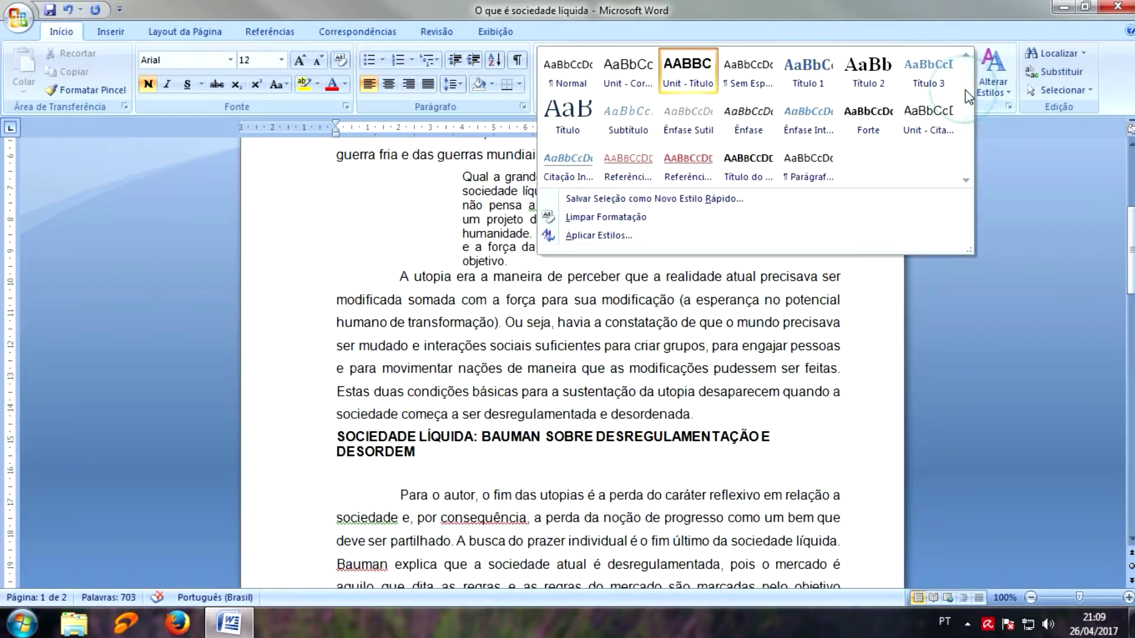
click(665, 201)
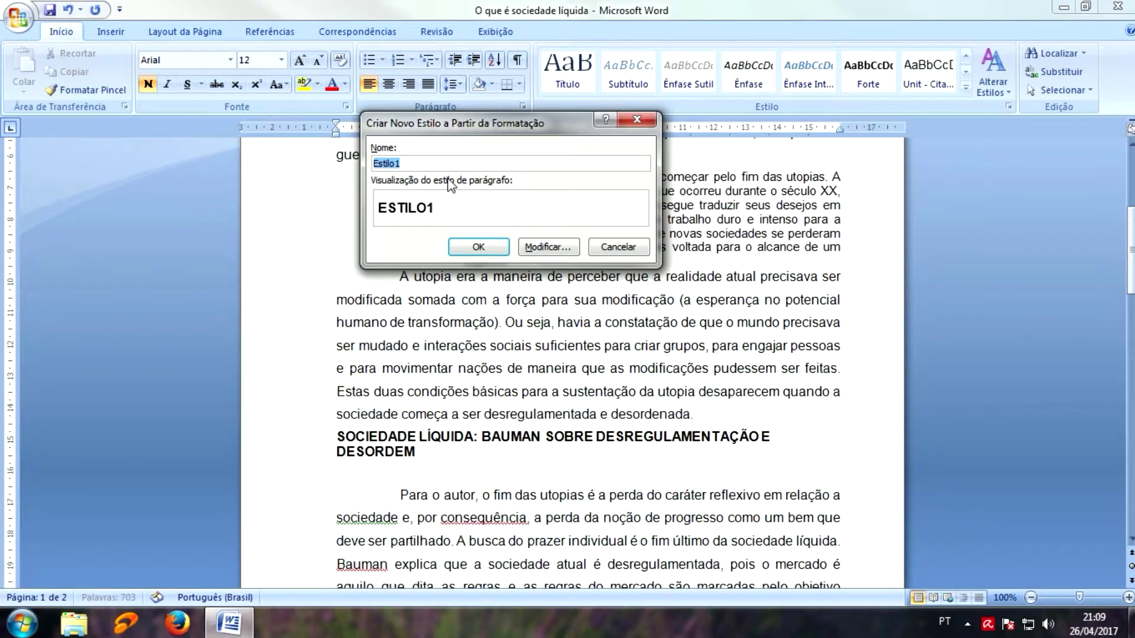
text(T)
key(Home)
text(Unit -)
click(547, 247)
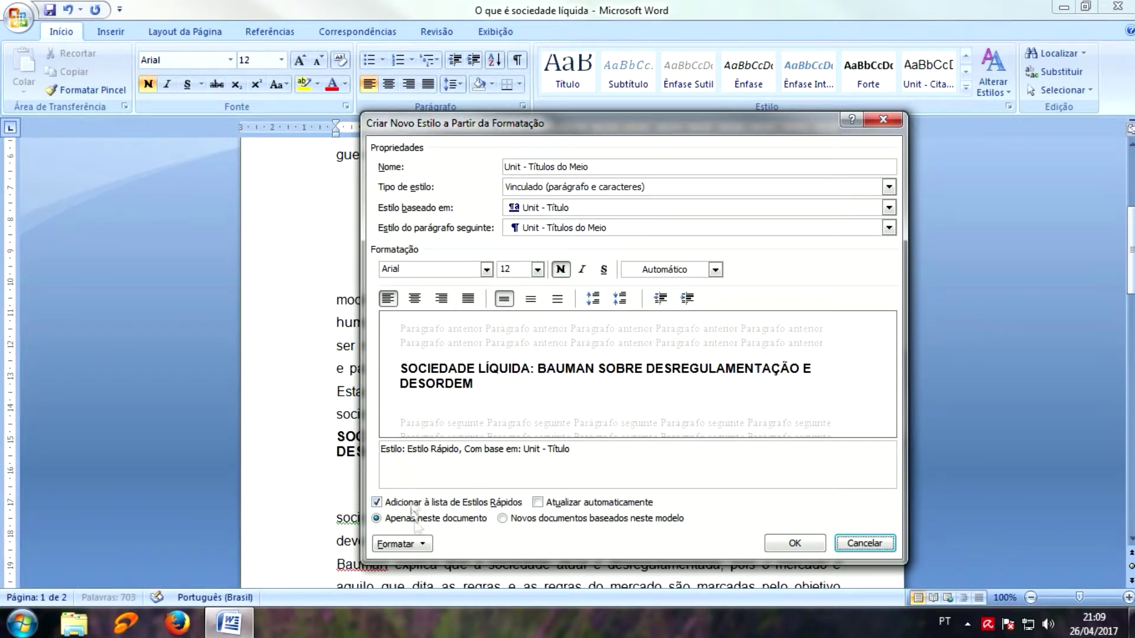
Set the new style's paragraph spacing before to 24 pt and save the style.
click(395, 543)
click(420, 407)
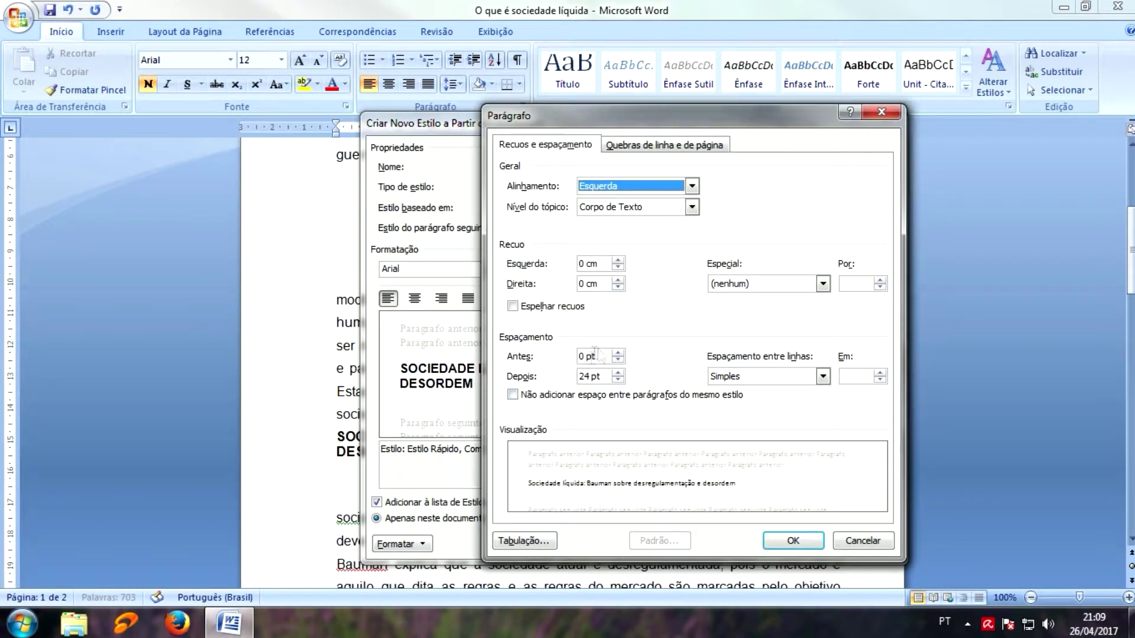
click(618, 353)
click(618, 353)
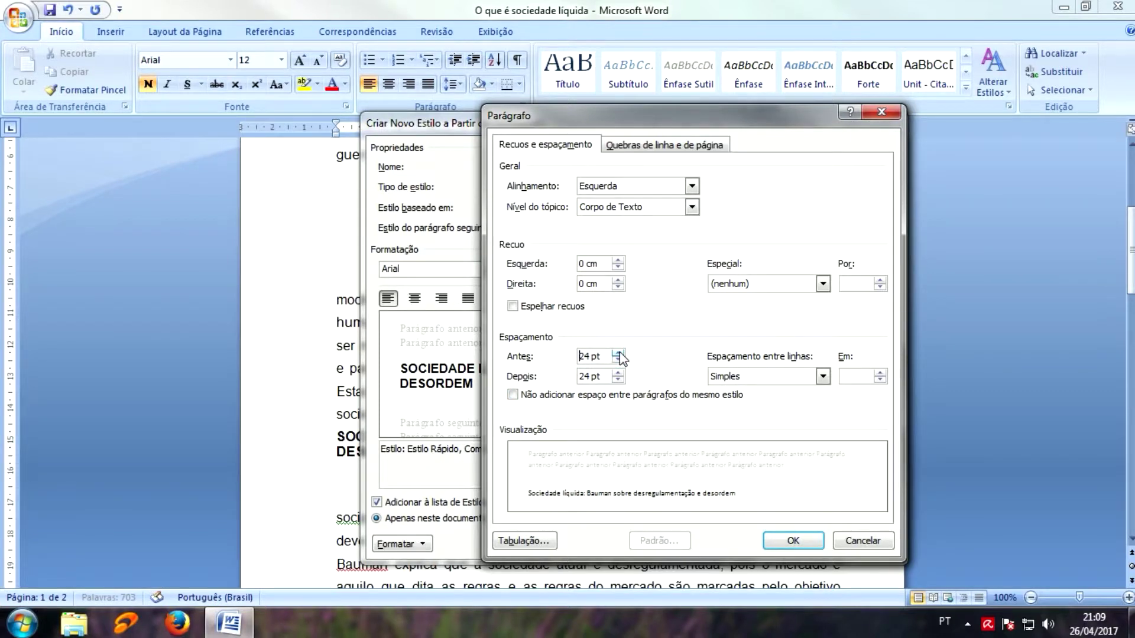
click(782, 539)
click(790, 540)
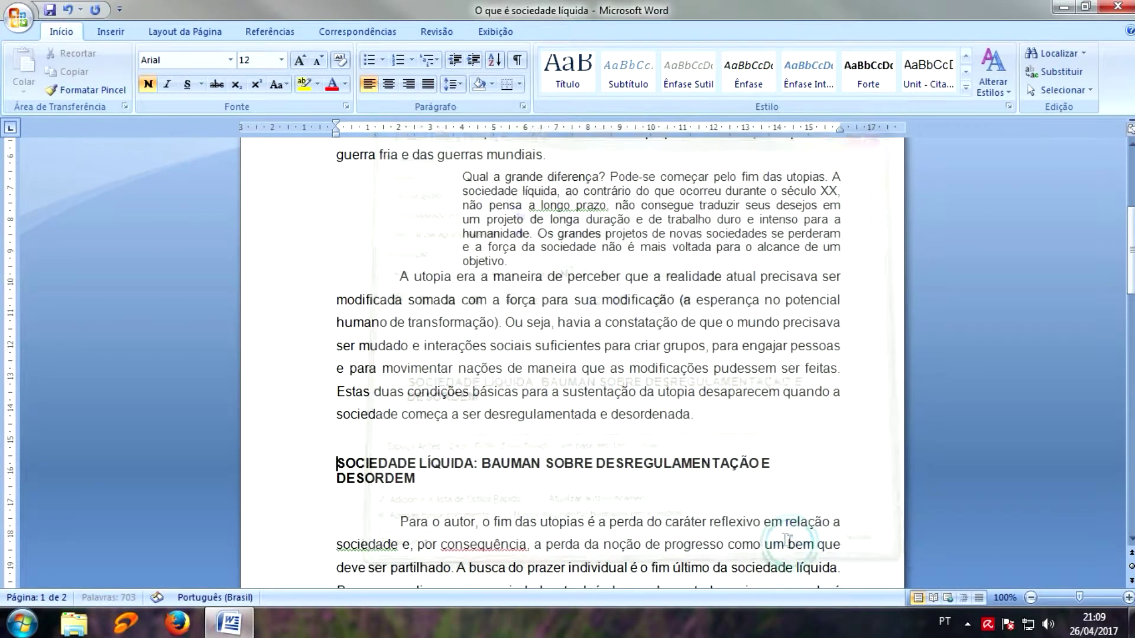
Delete the remaining empty line above the "CAÇADORES E JARDINEIROS" heading.
scroll(373, 414, down, 3)
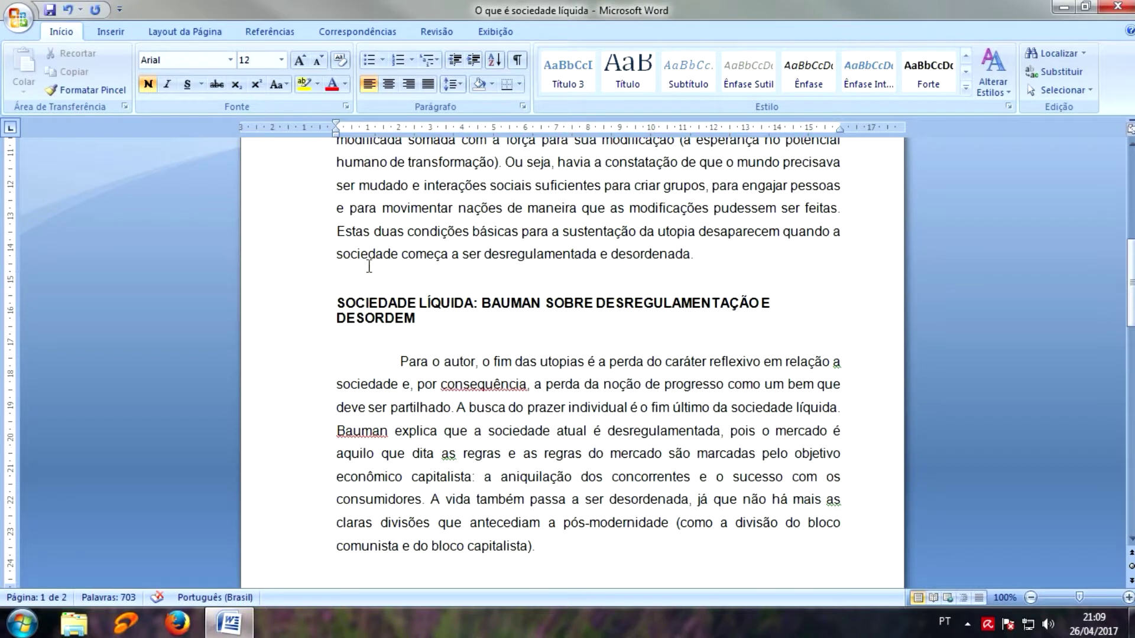
scroll(369, 266, down, 12)
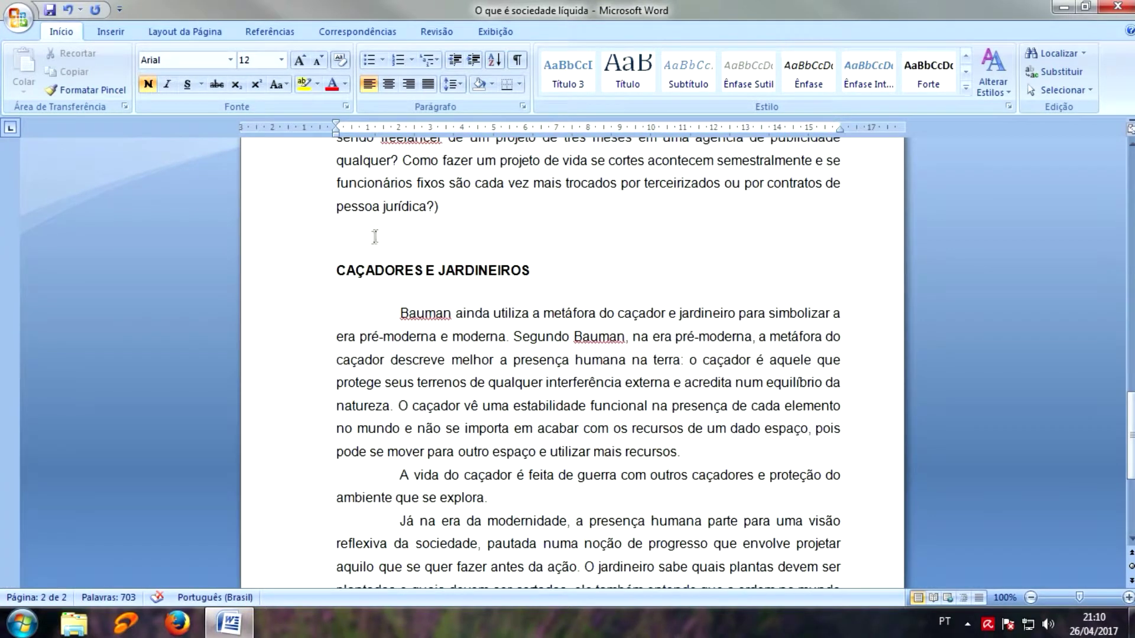
click(374, 237)
key(Delete)
Apply the Unit - Títulos do Meio style to the "CAÇADORES E JARDINEIROS" heading.
click(297, 236)
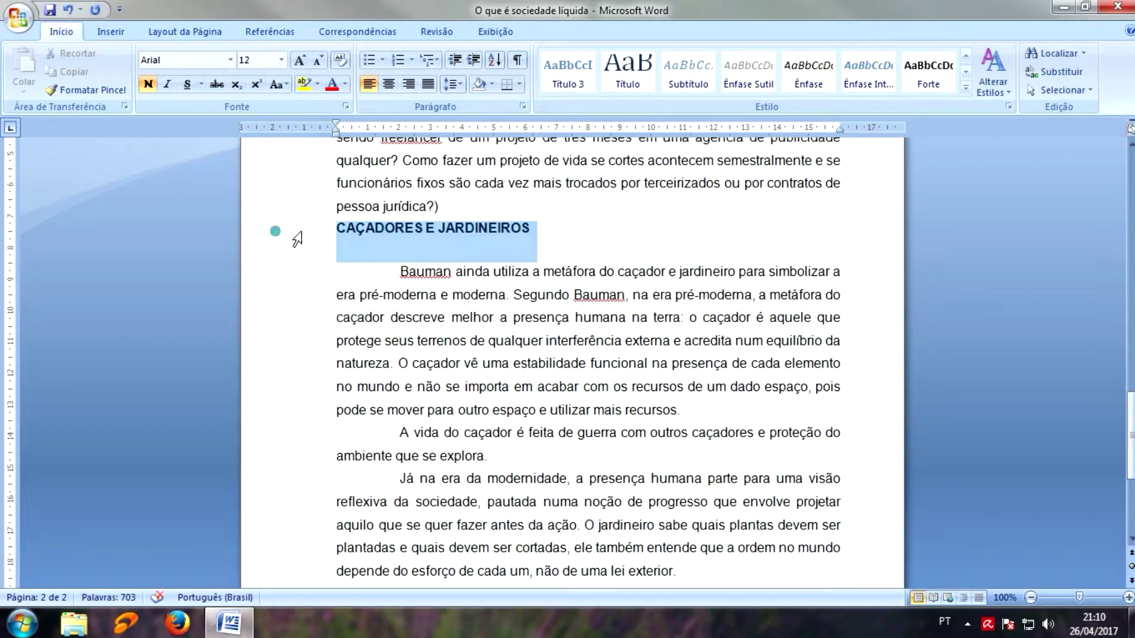
click(965, 80)
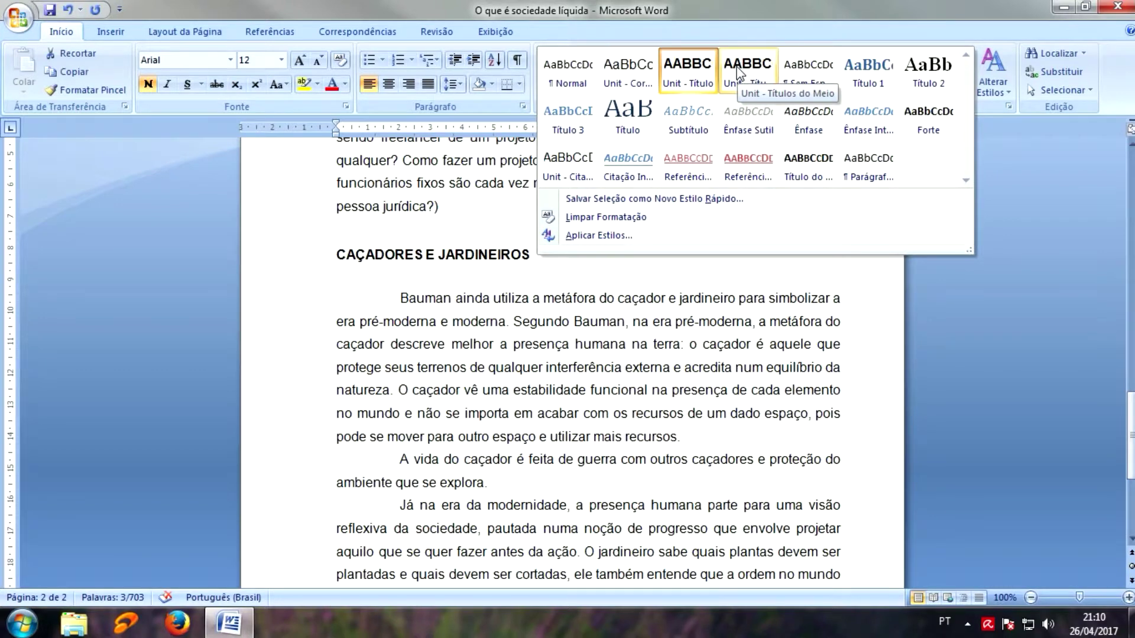
click(739, 75)
Look over the formatting of the headings, body text and block quotations throughout the document.
scroll(570, 337, down, 3)
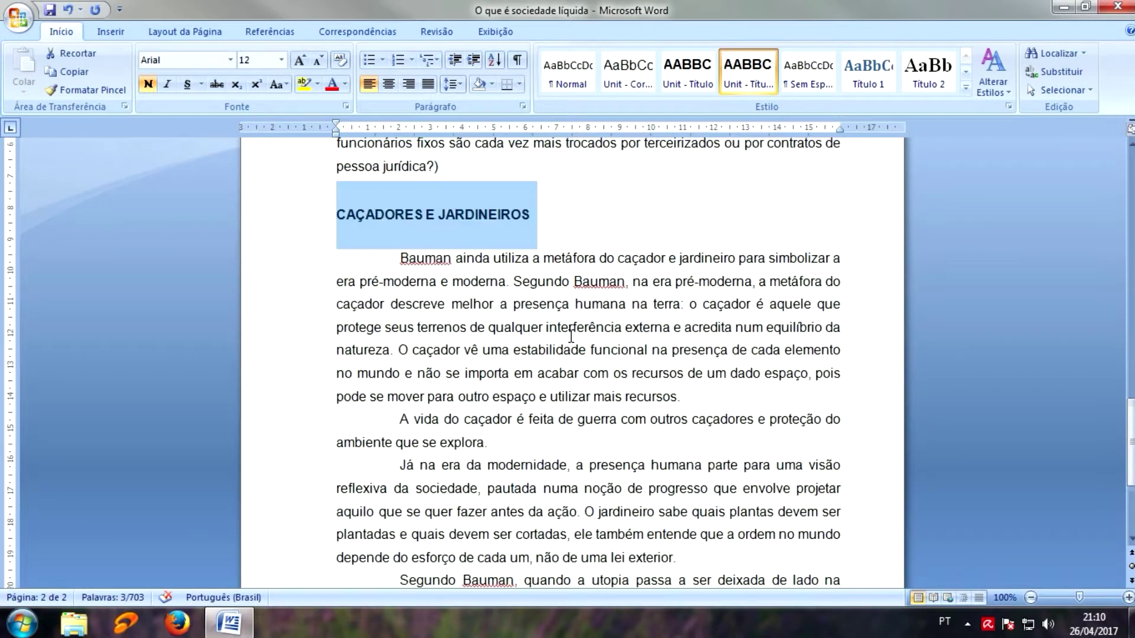
scroll(570, 337, down, 3)
scroll(571, 337, up, 4)
scroll(570, 336, up, 20)
scroll(570, 336, down, 10)
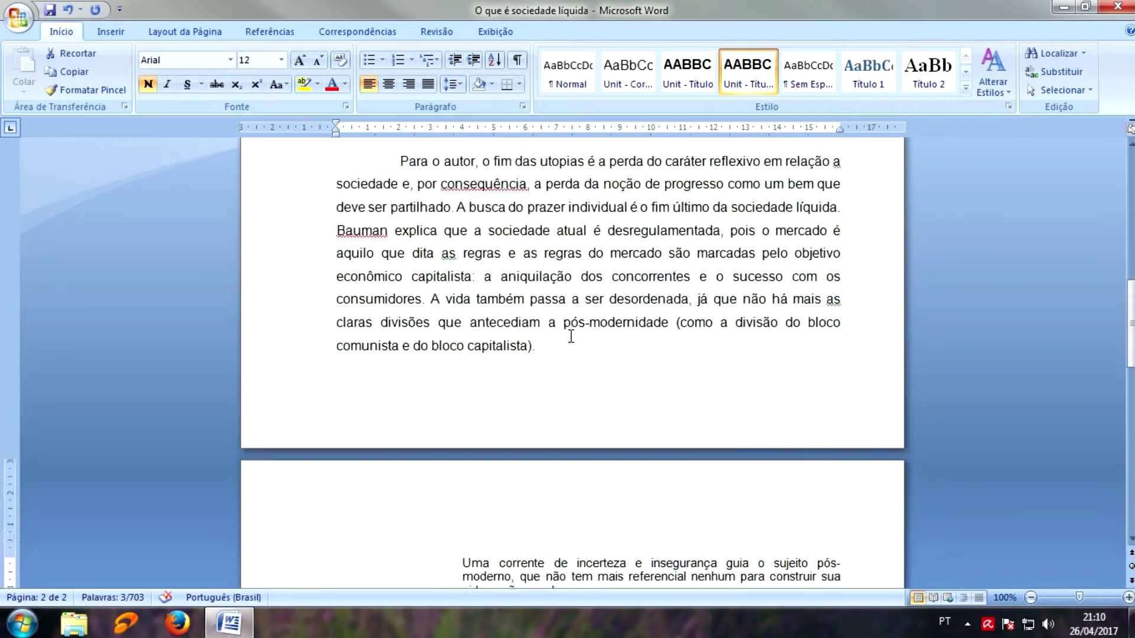
scroll(571, 336, down, 5)
scroll(570, 336, up, 15)
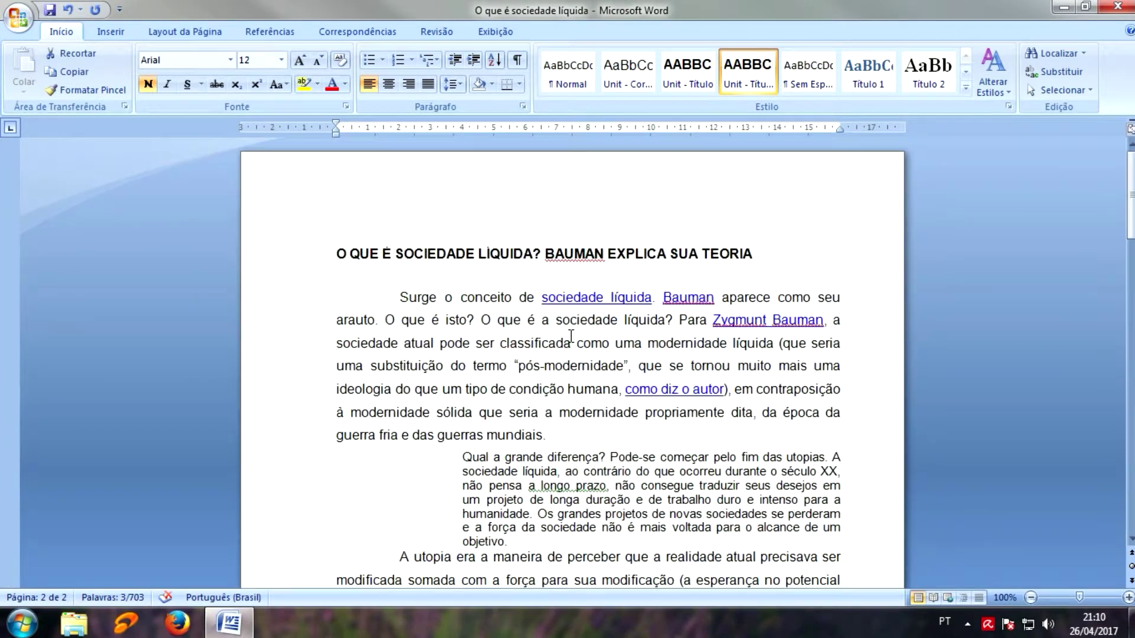
Save the document under the new name "O que é sociedade líquida Modificado" in the Documentos library.
click(18, 17)
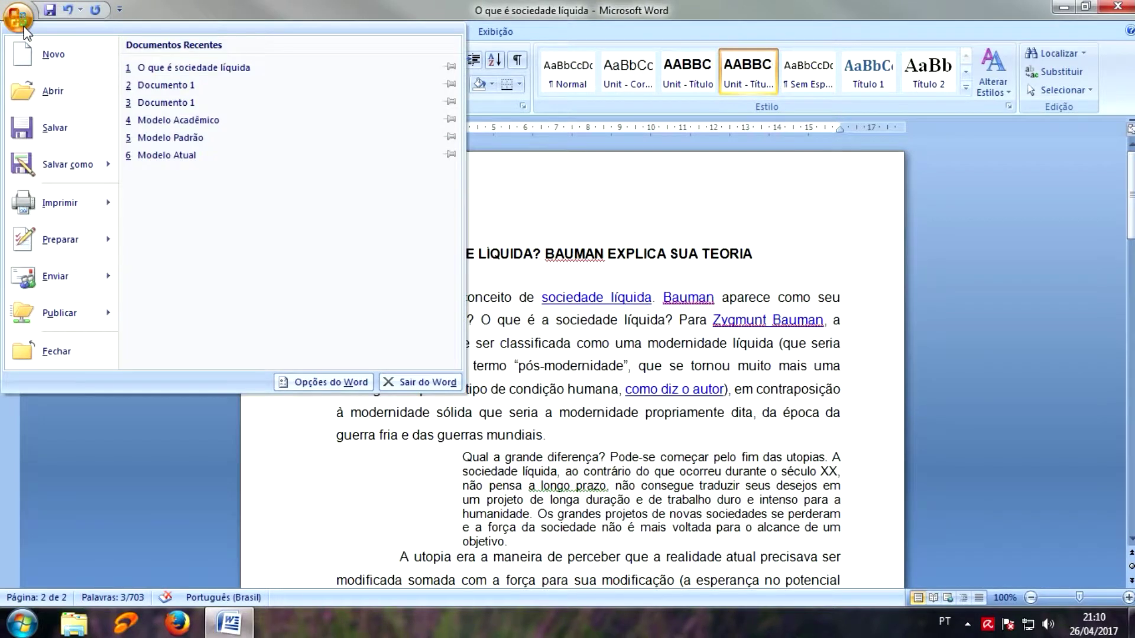
click(59, 164)
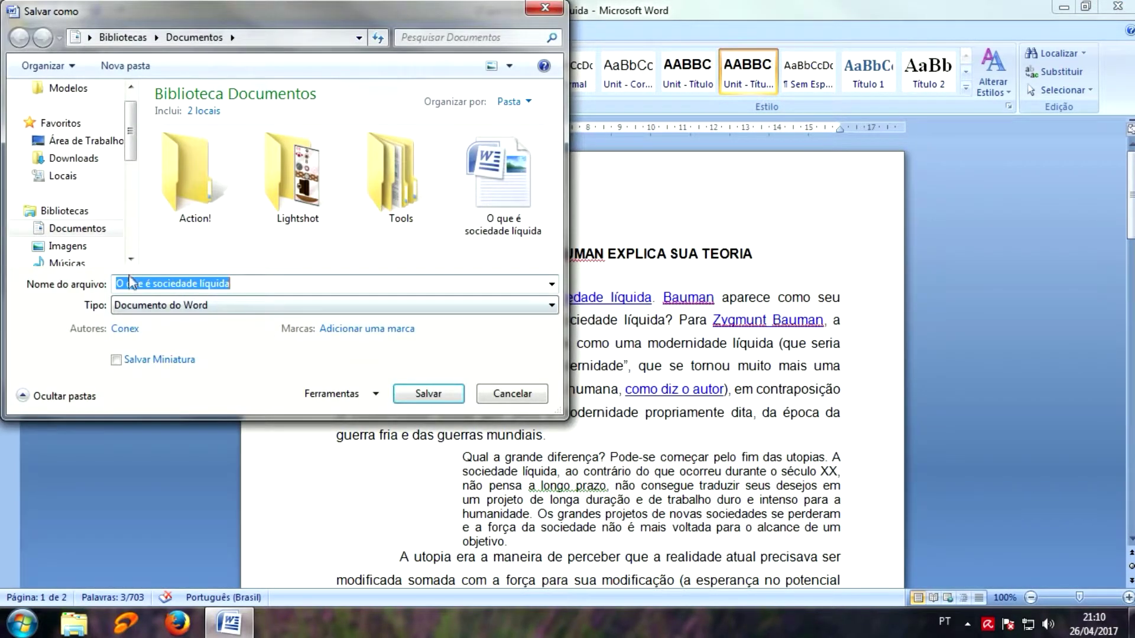
click(235, 284)
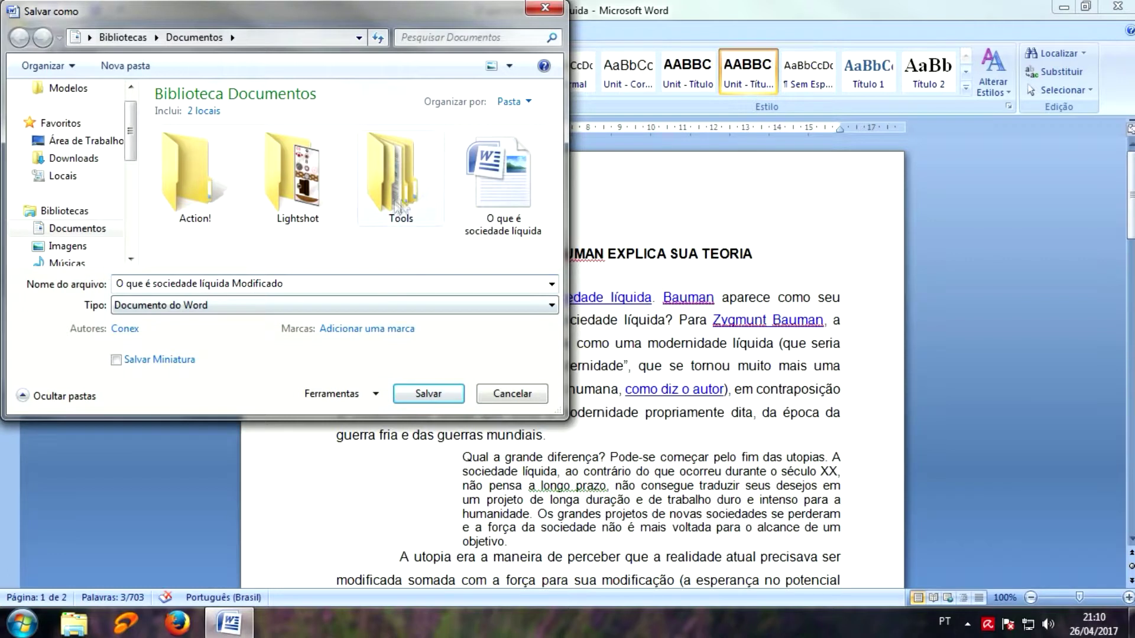
click(423, 396)
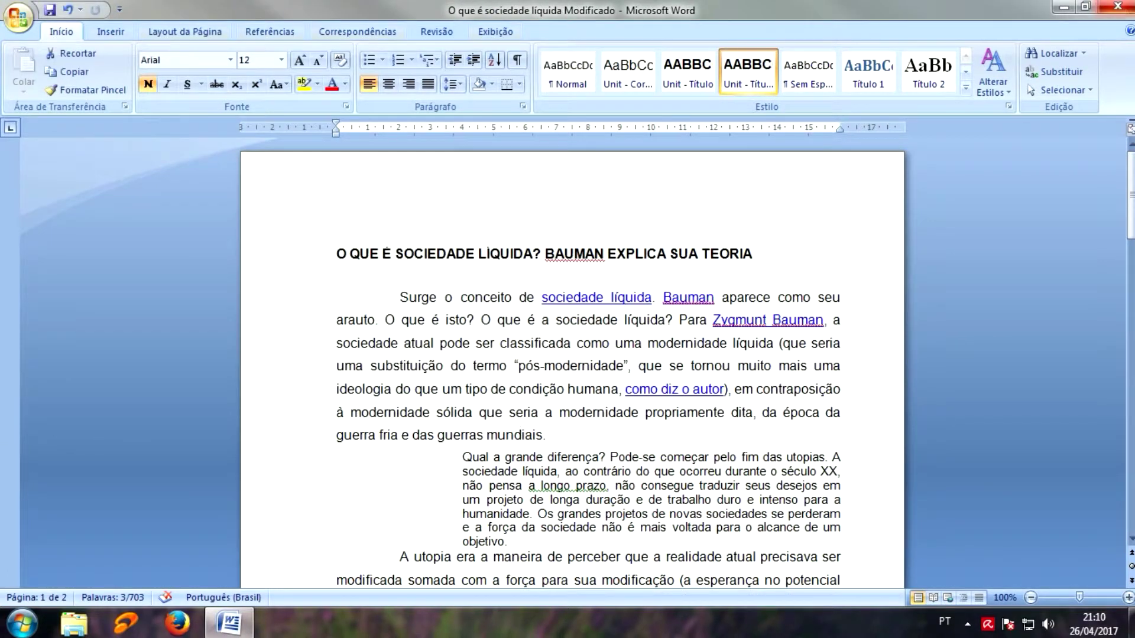
Close Word, restart it with a blank document and examine the full gallery of quick styles.
click(1119, 7)
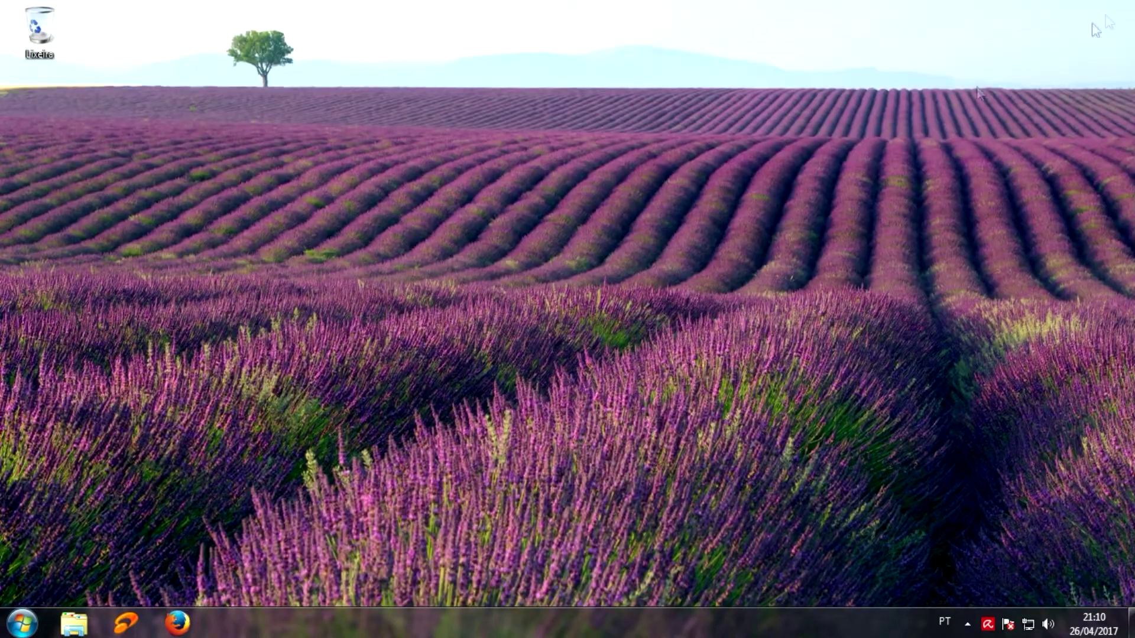
click(22, 625)
click(114, 242)
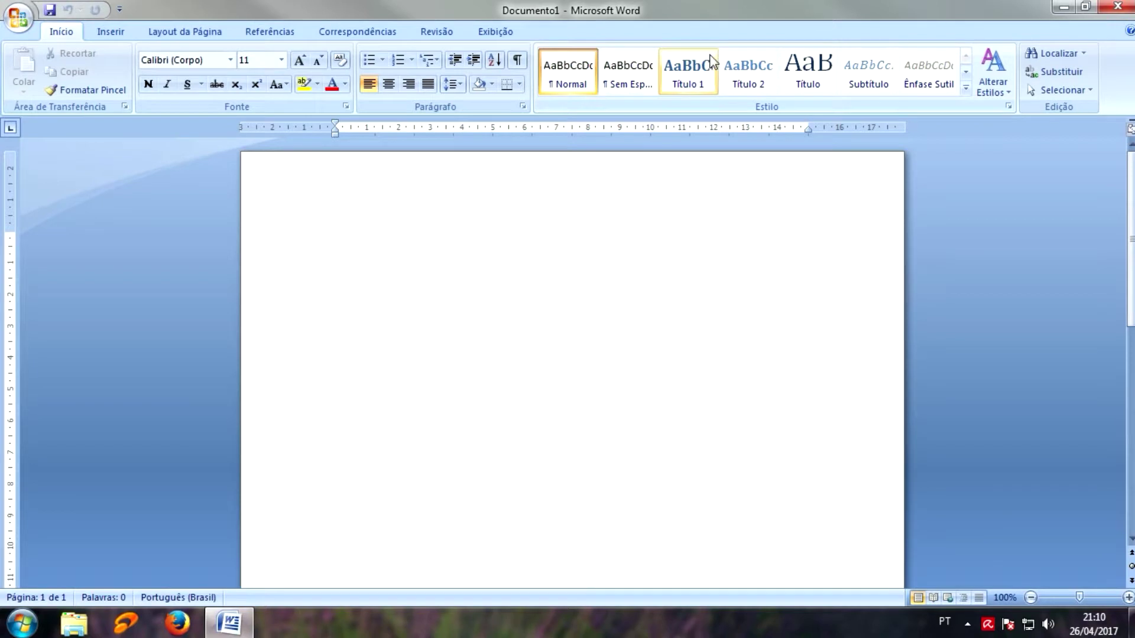
click(966, 87)
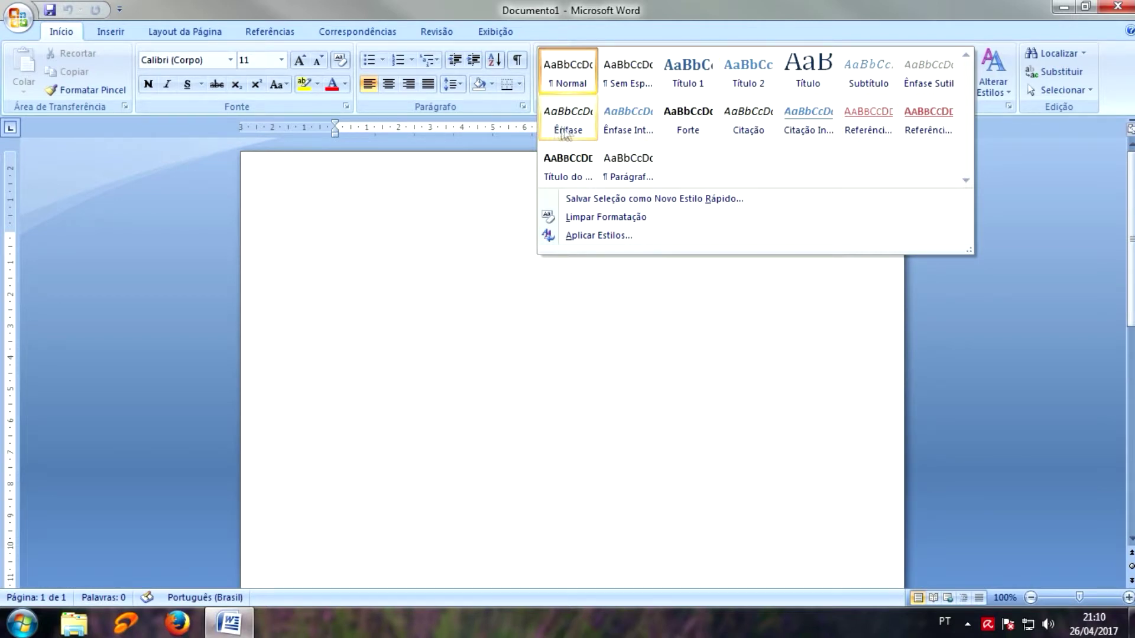
click(555, 10)
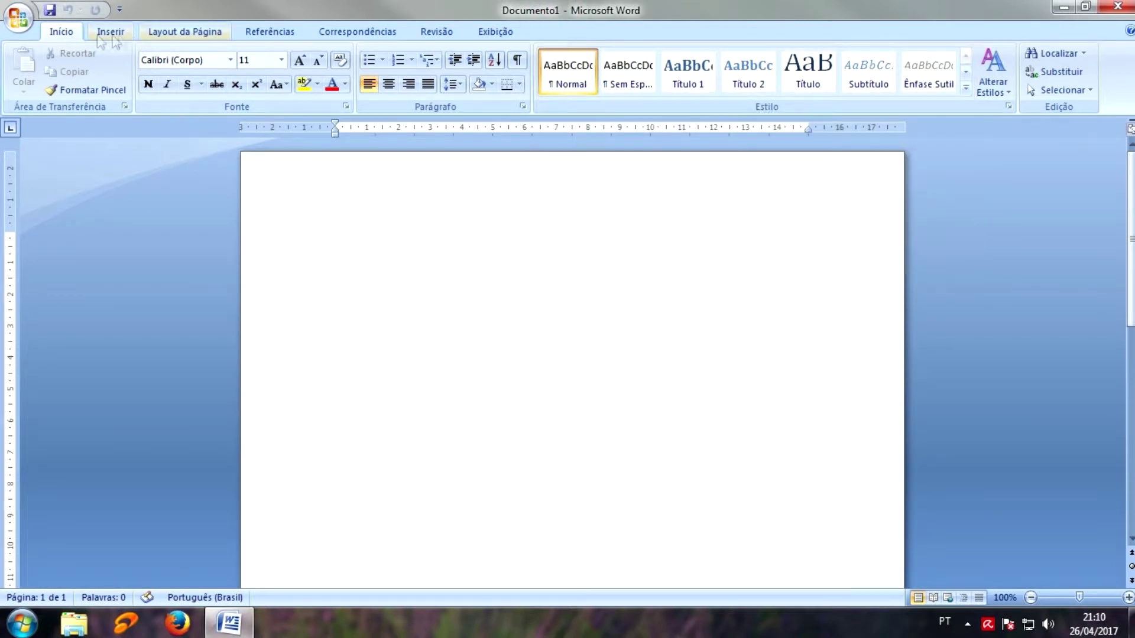
Open the recent document "O que é sociedade líquida Modificado" and check its formatting across the pages.
click(18, 17)
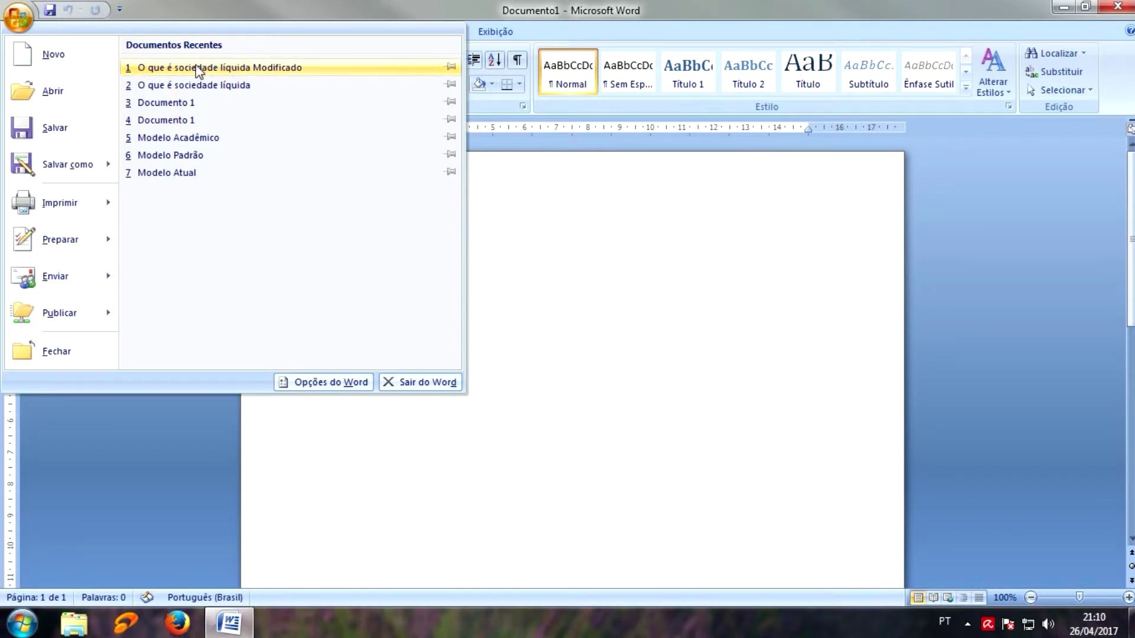
click(177, 68)
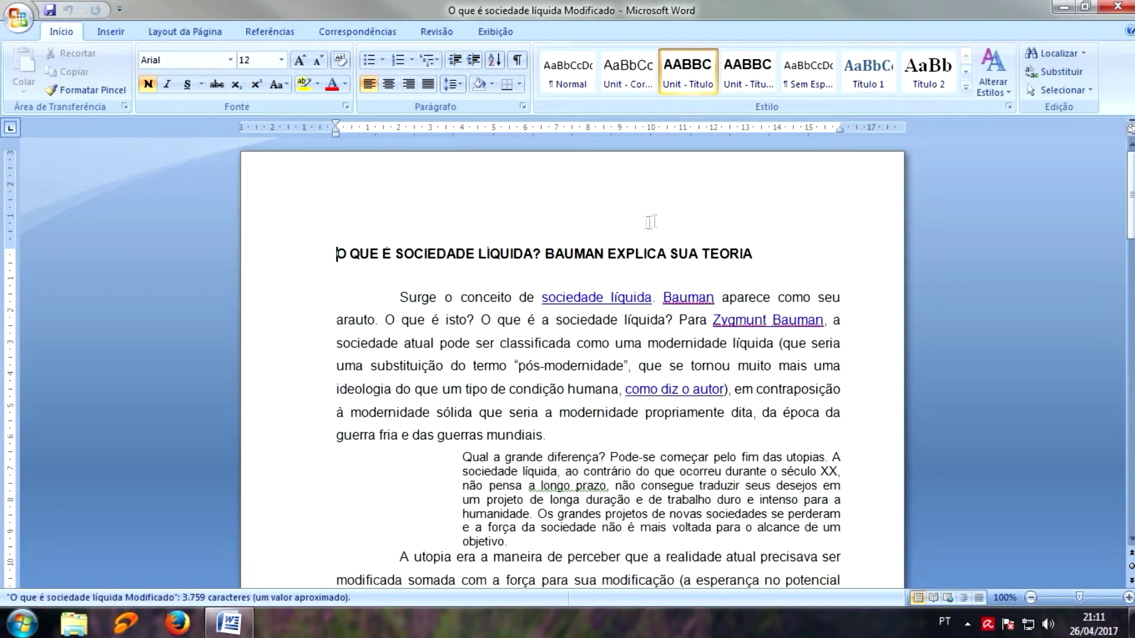
scroll(292, 260, down, 15)
scroll(292, 261, down, 10)
scroll(293, 259, up, 20)
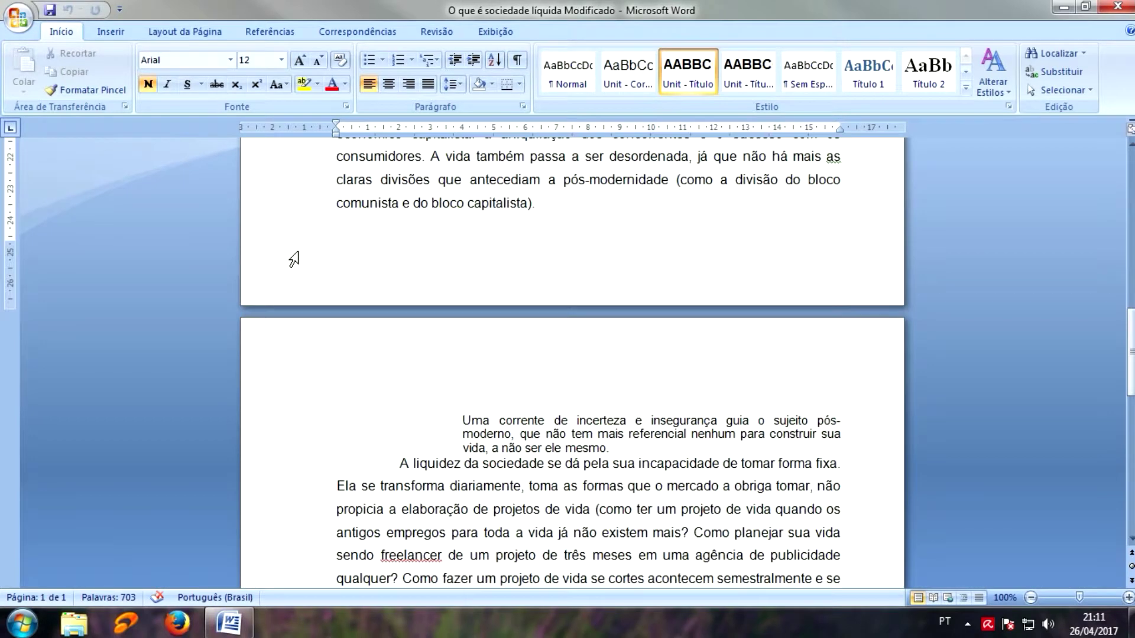
Save a copy of the document as a Word template named "Documento Modelo Unit" in the Documentos library.
click(18, 18)
mouse_move(64, 168)
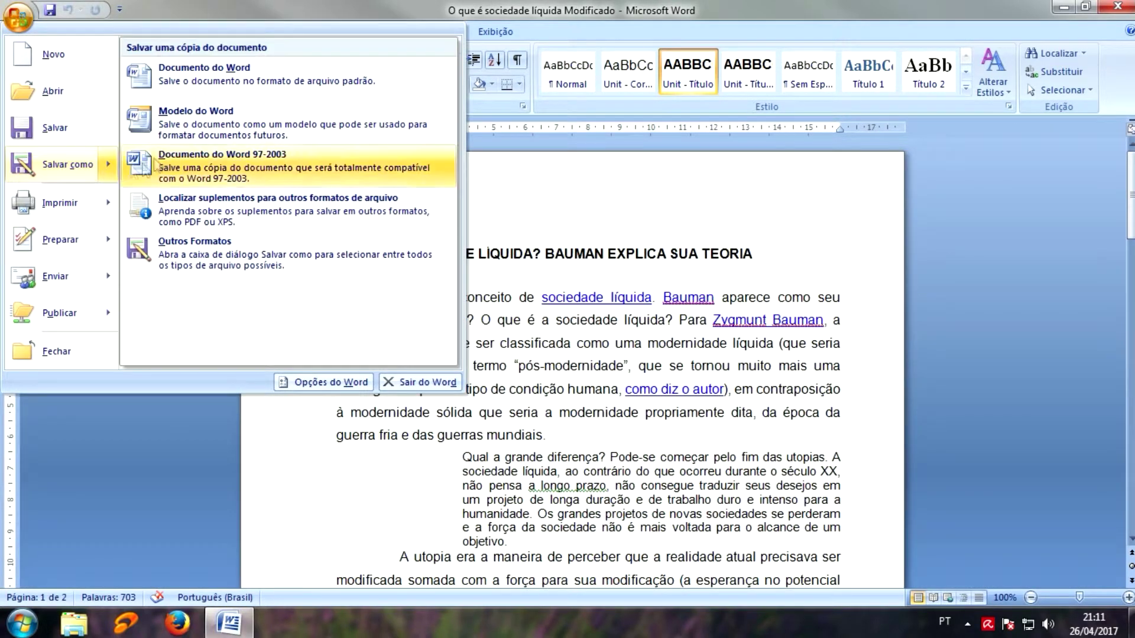
click(197, 127)
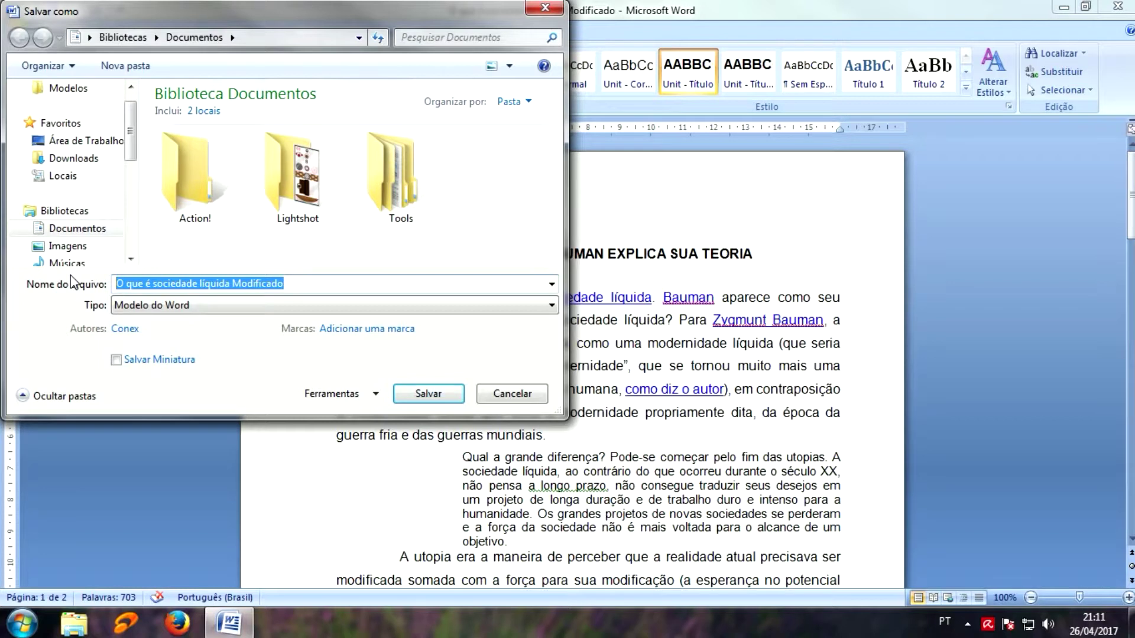
text(Documento Modelo Unit)
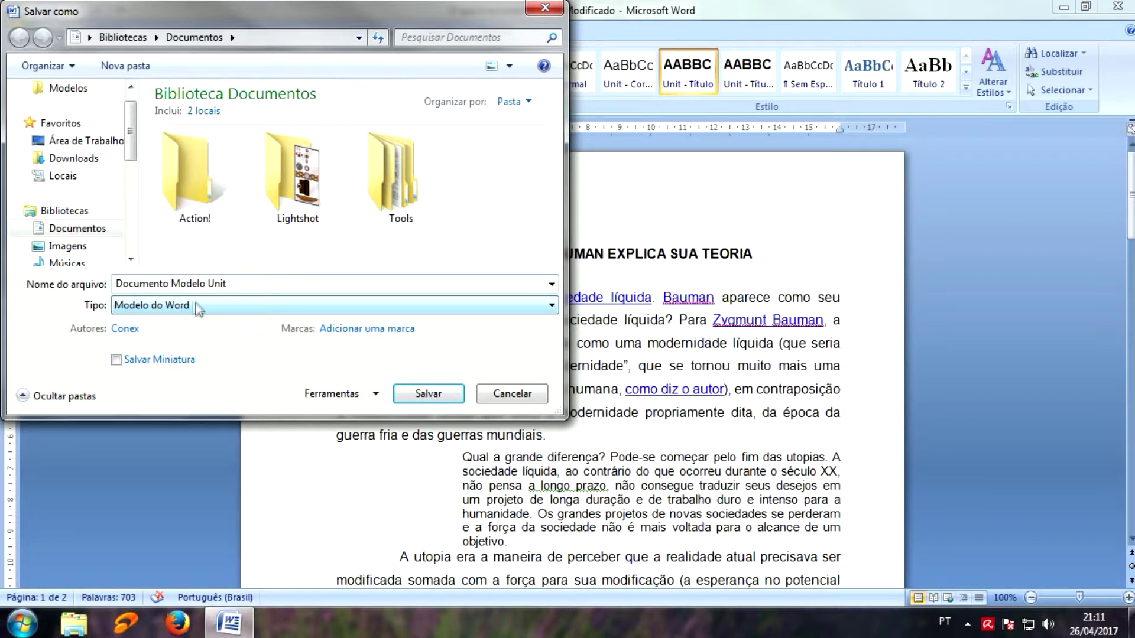
click(434, 396)
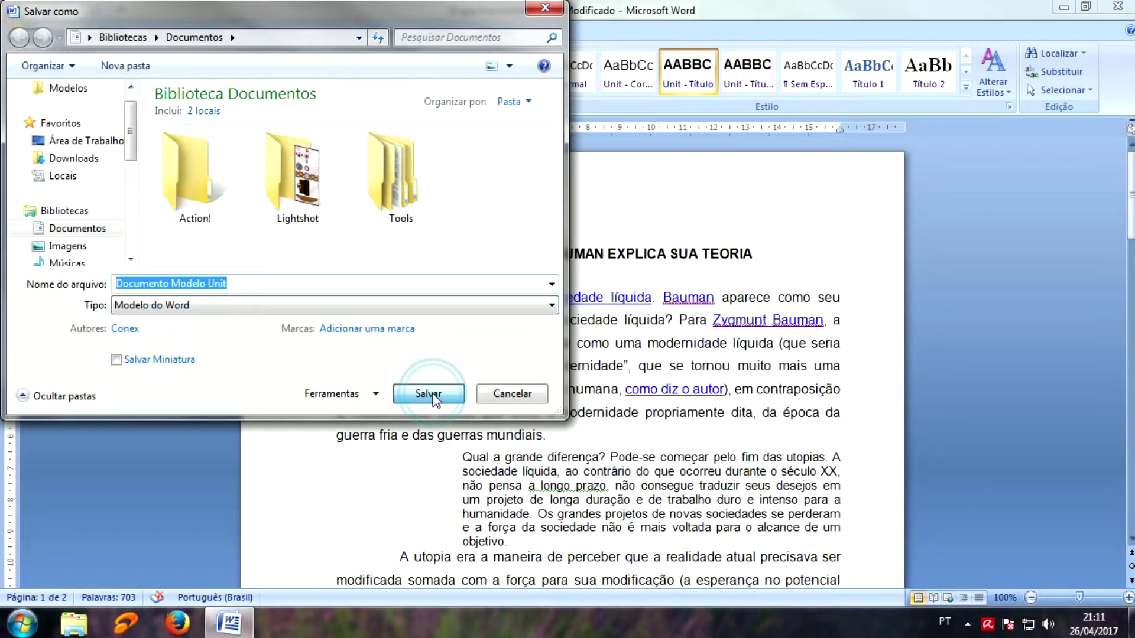
Delete all the text from the template, save it and close Word.
drag(247, 268, 248, 592)
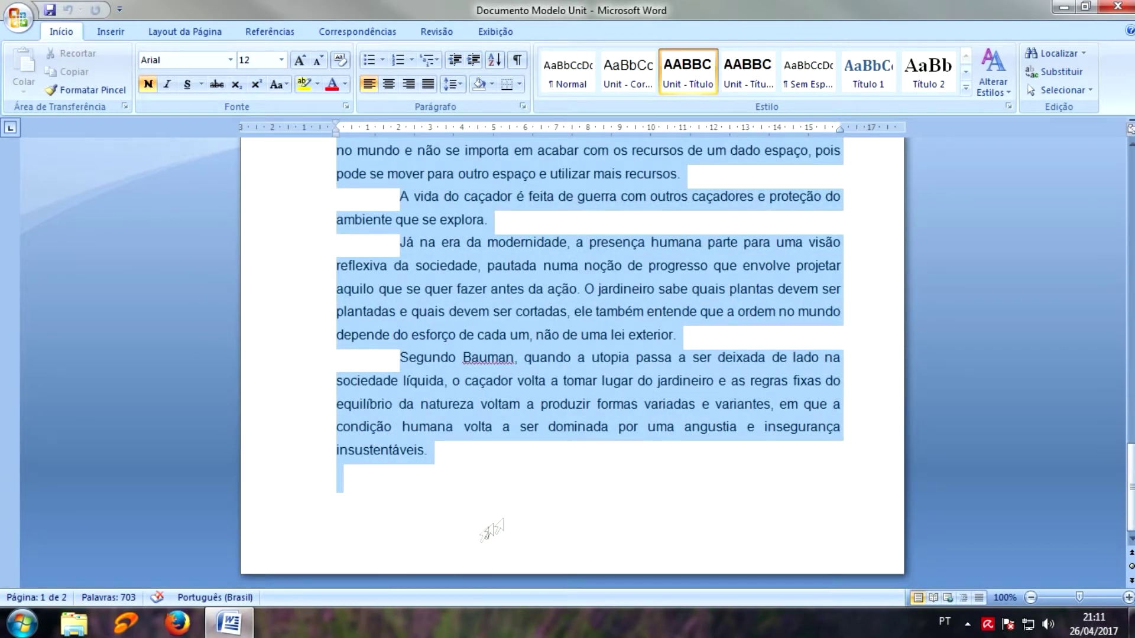
key(Delete)
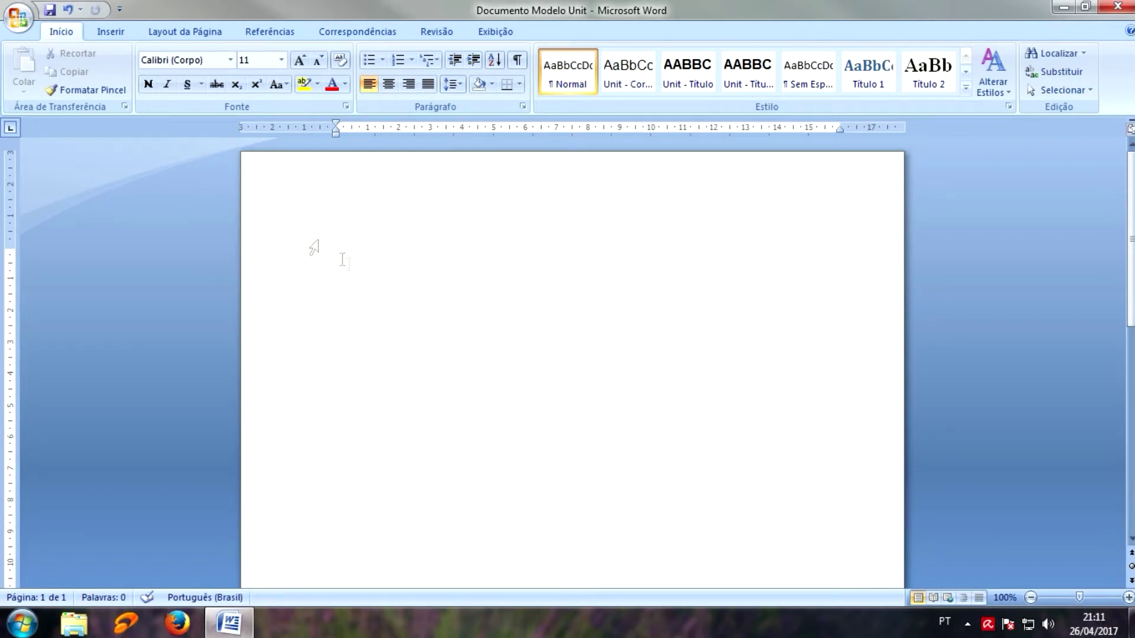
click(50, 10)
click(1118, 6)
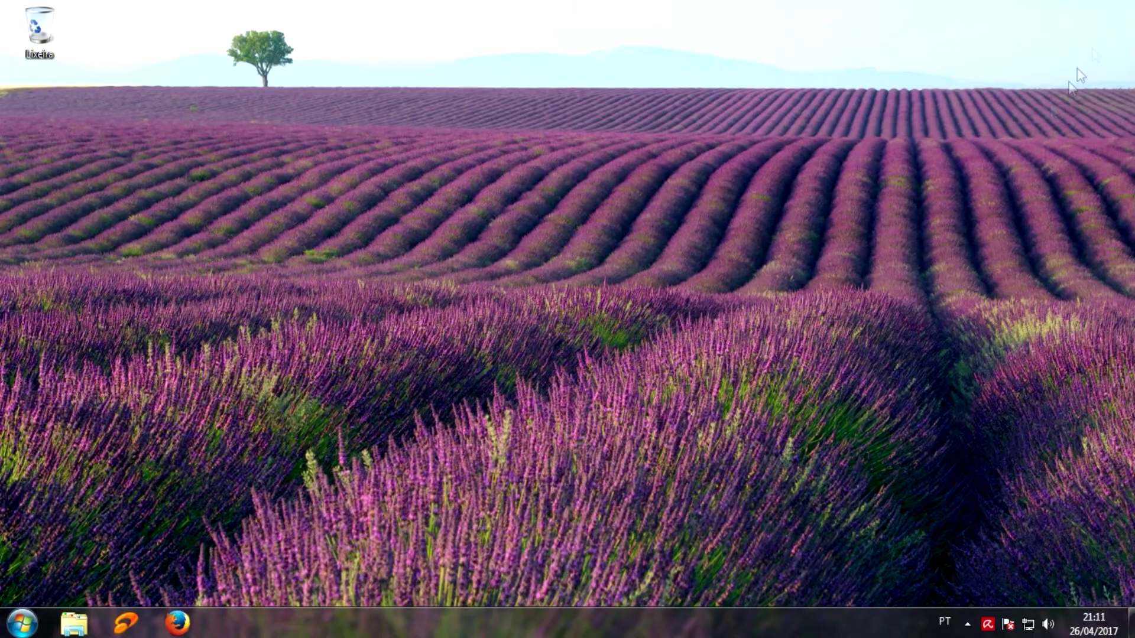
Open the Documentos library in the file explorer and display its items with smaller icons.
click(23, 622)
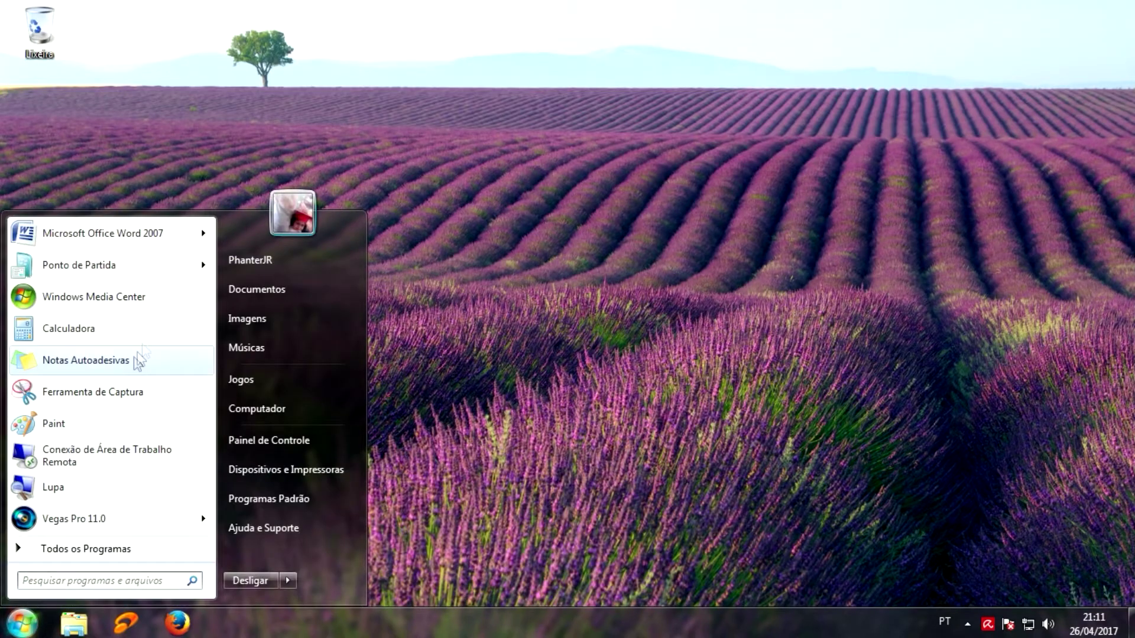
click(268, 293)
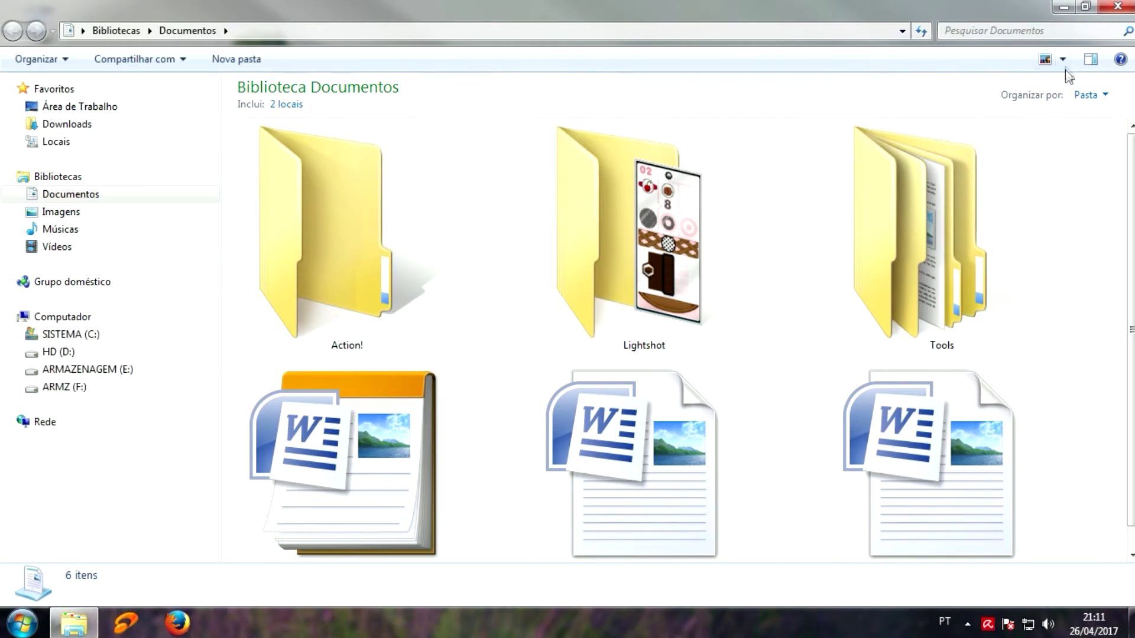
click(1061, 59)
click(1064, 109)
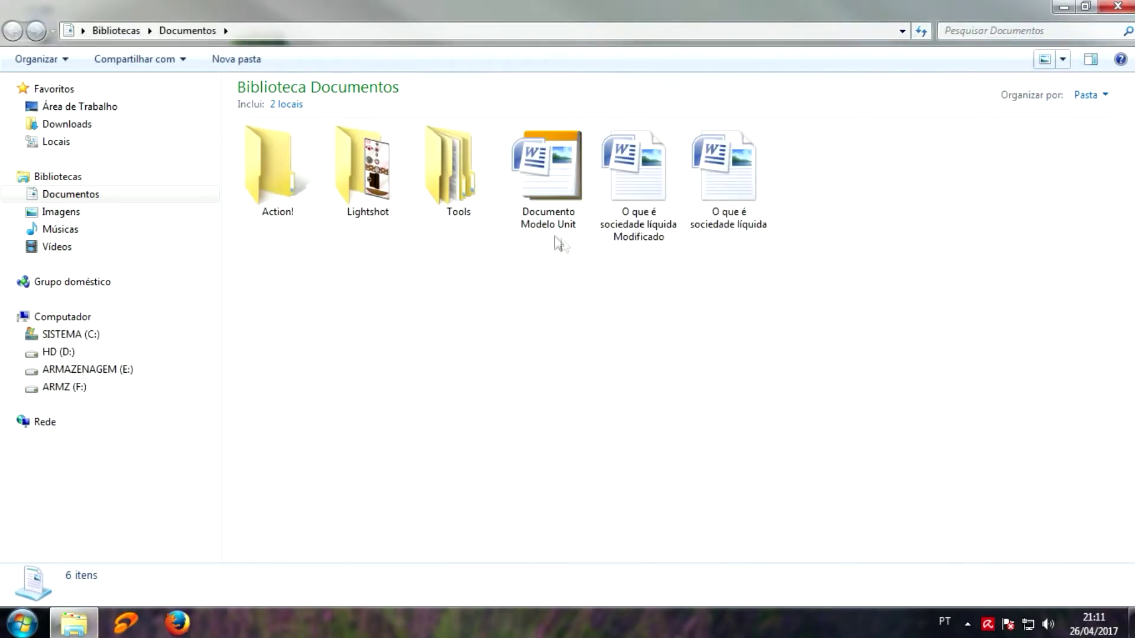
Create a new document from the "Documento Modelo Unit" template and look over its page.
click(558, 194)
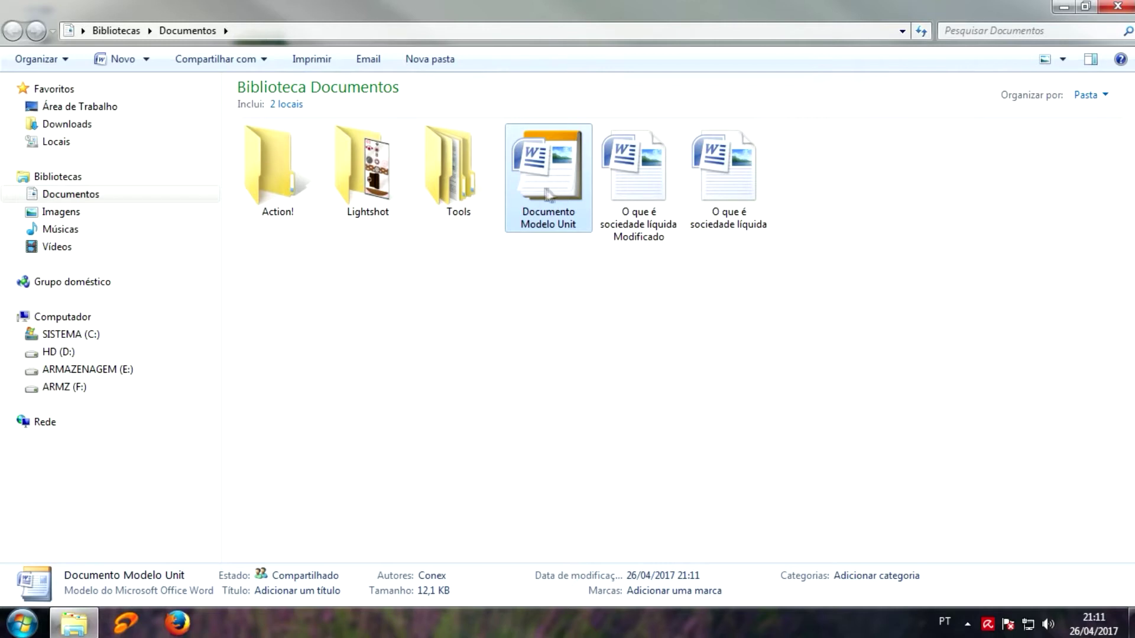
double_click(542, 185)
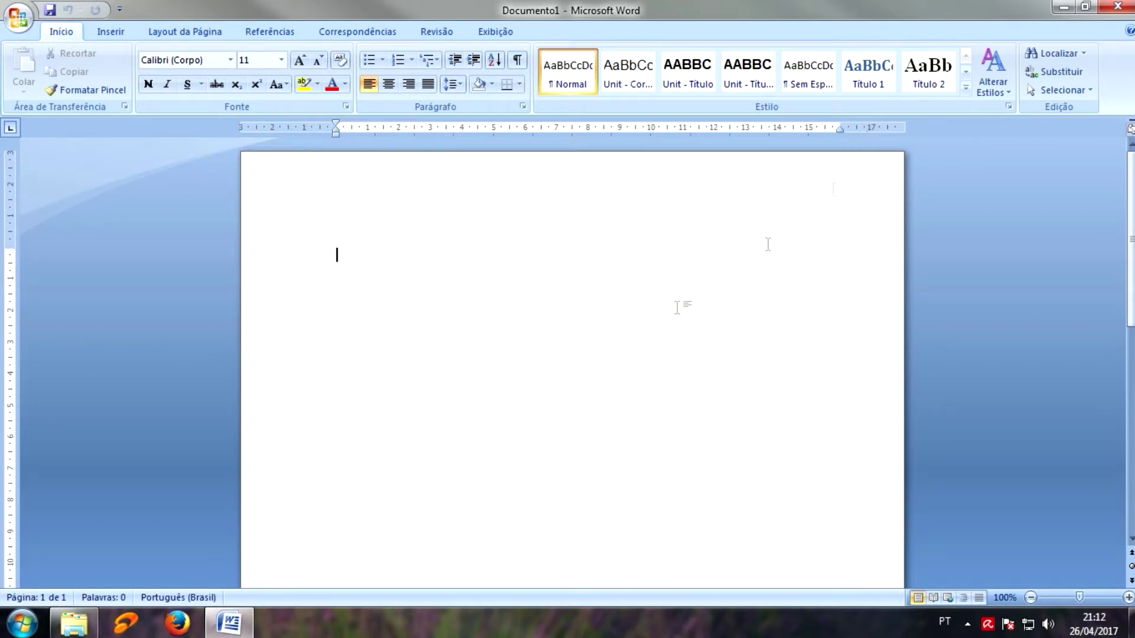
scroll(428, 428, down, 10)
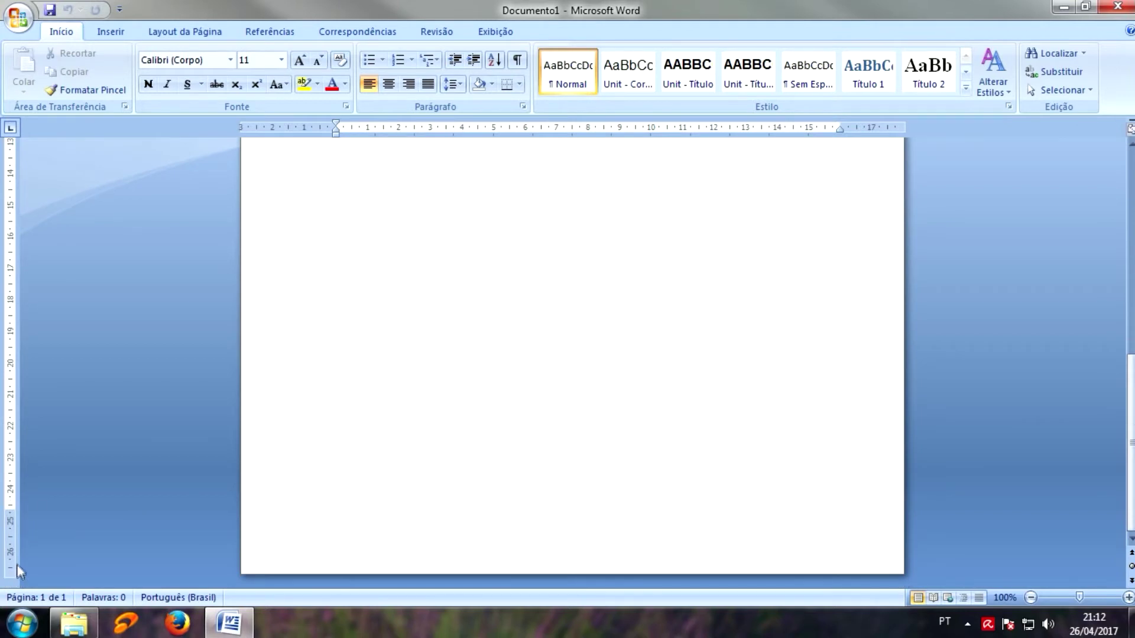
scroll(547, 446, up, 10)
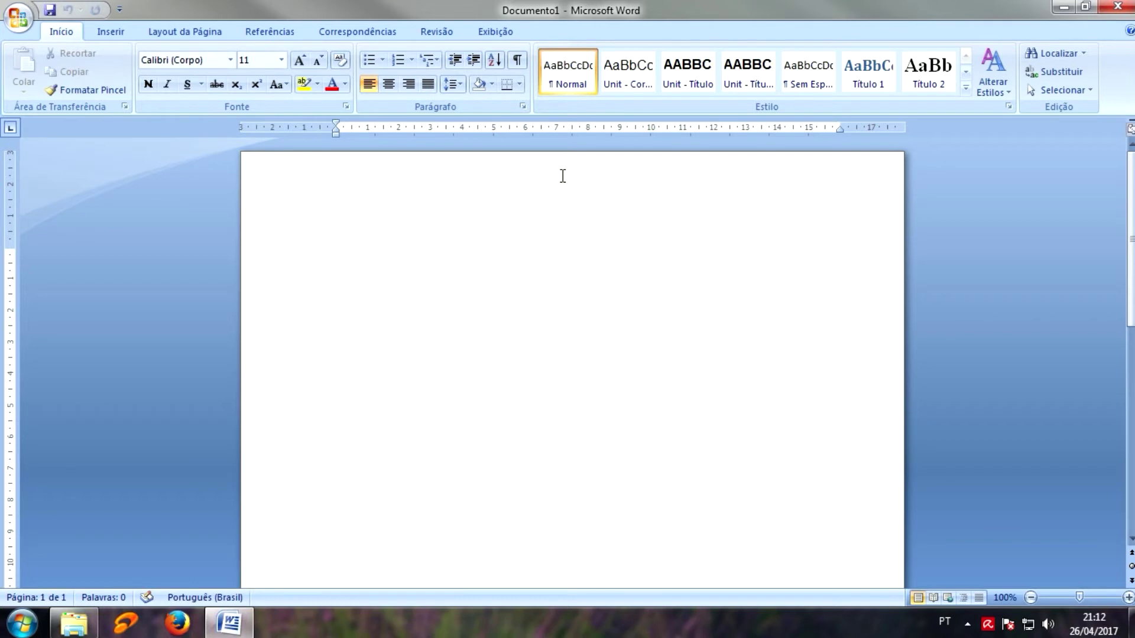
drag(272, 266, 278, 487)
click(421, 220)
scroll(439, 301, down, 2)
scroll(432, 300, up, 2)
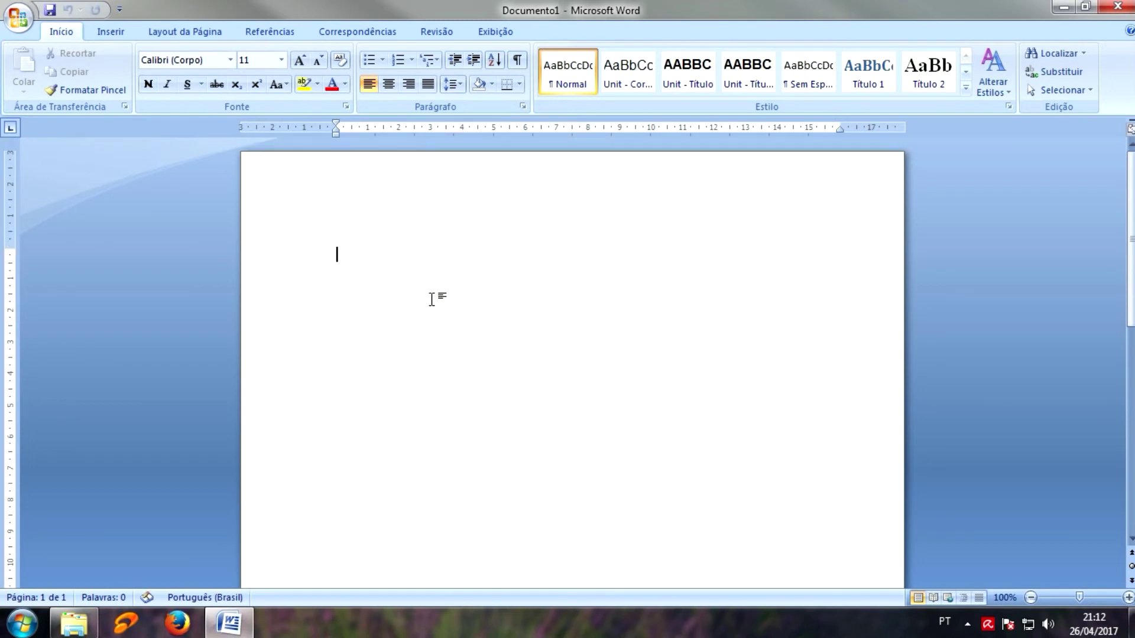